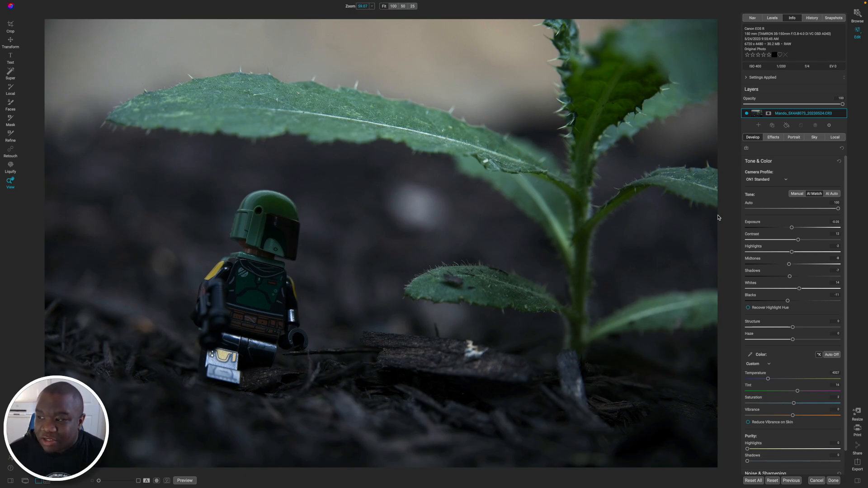
Apply the ON1 Landscape camera profile to the photo and add a Lens Blur filter.
{"action": "left_click", "coordinate": [768, 182]}
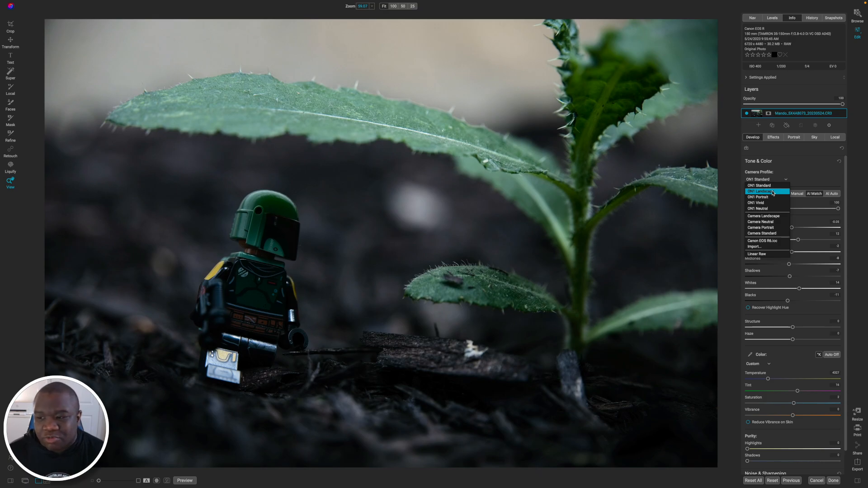
{"action": "left_click", "coordinate": [773, 193]}
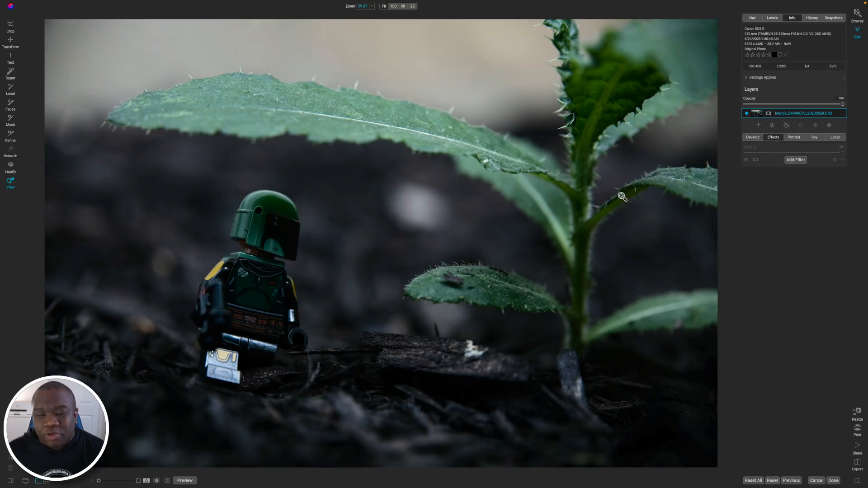
{"action": "left_click", "coordinate": [795, 160]}
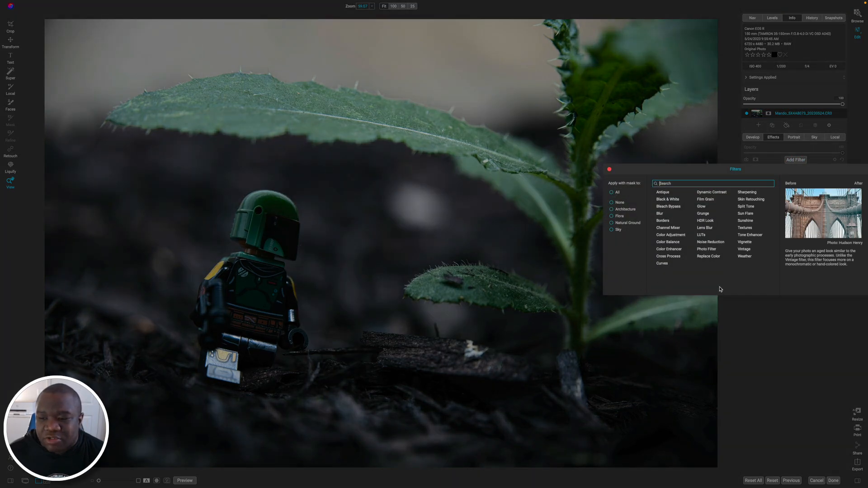
{"action": "left_click", "coordinate": [705, 227]}
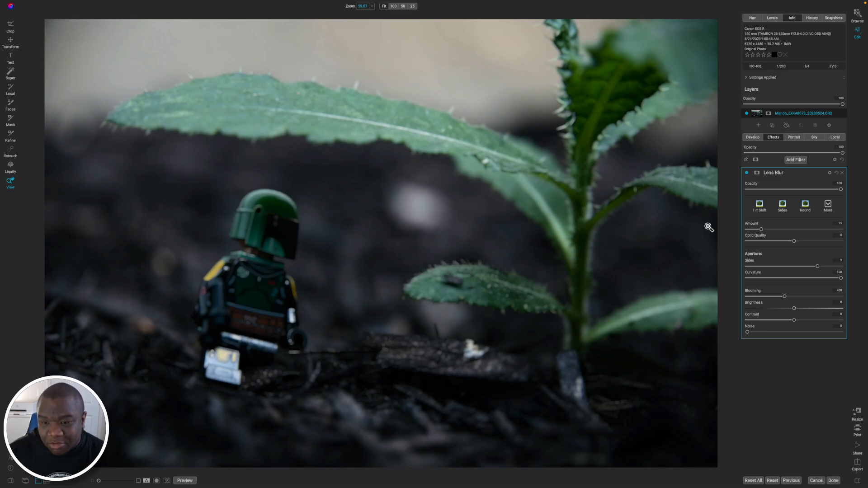
Mask the Lens Blur with a Reflected Gradient centred on the toy figure's helmet.
{"action": "key", "text": "m"}
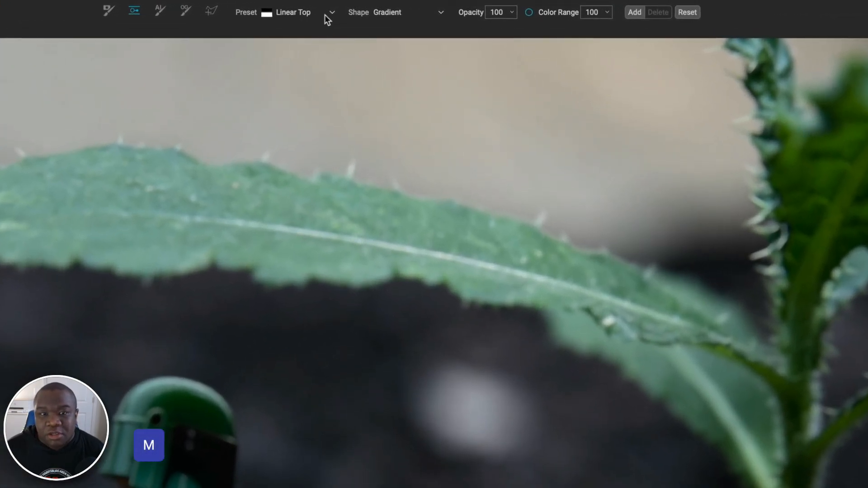
{"action": "left_click", "coordinate": [345, 9]}
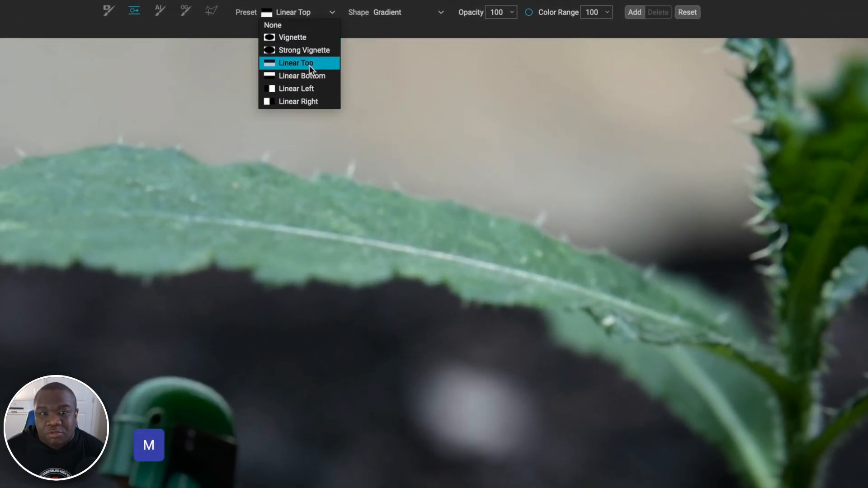
{"action": "left_click", "coordinate": [305, 102]}
{"action": "left_click", "coordinate": [397, 14]}
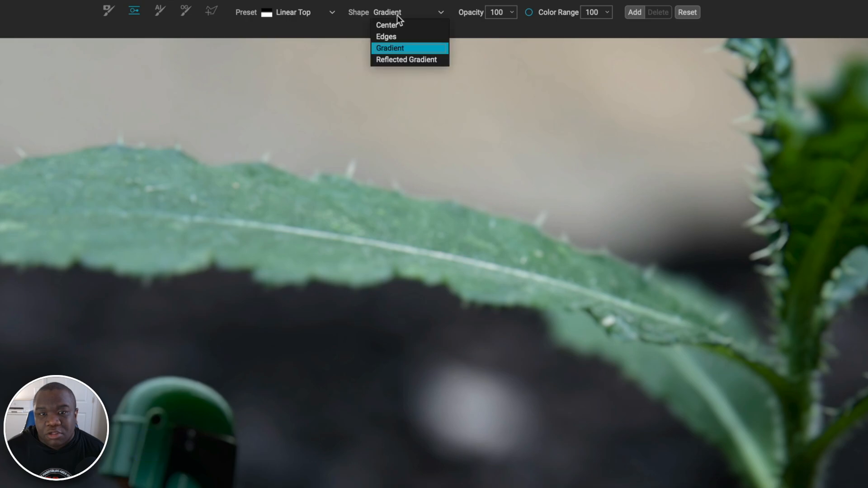
{"action": "left_click", "coordinate": [422, 61]}
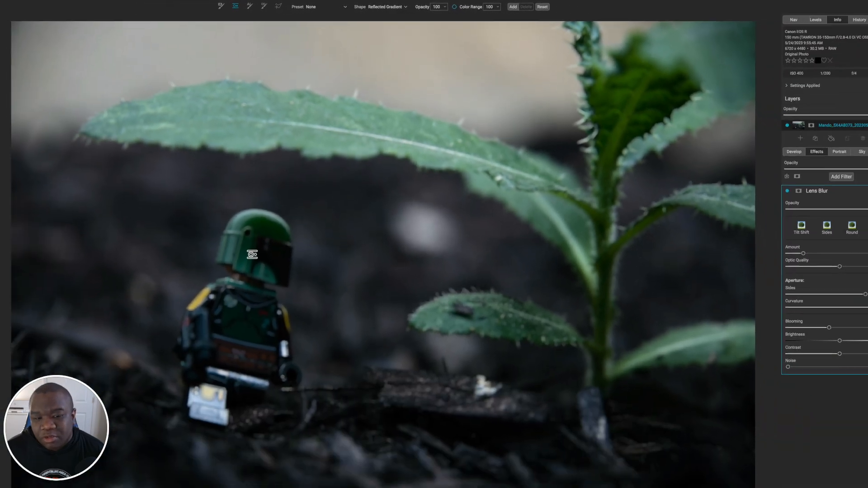
{"action": "left_click", "coordinate": [213, 350]}
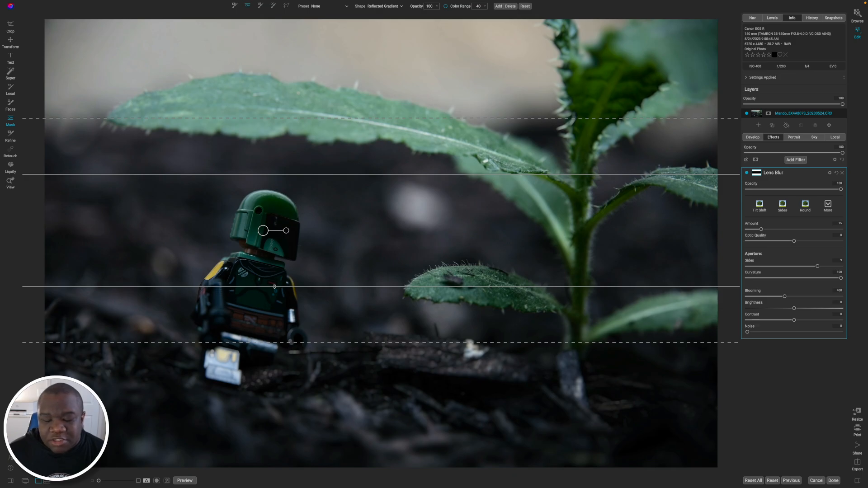
Extend the gradient mask's lower edge to the figure's legs, align its upper edge with the helmet top, and widen the upper transition.
{"action": "mouse_move", "coordinate": [274, 286]}
{"action": "left_mouse_down"}
{"action": "mouse_move", "coordinate": [271, 233]}
{"action": "mouse_move", "coordinate": [267, 287]}
{"action": "left_mouse_up"}
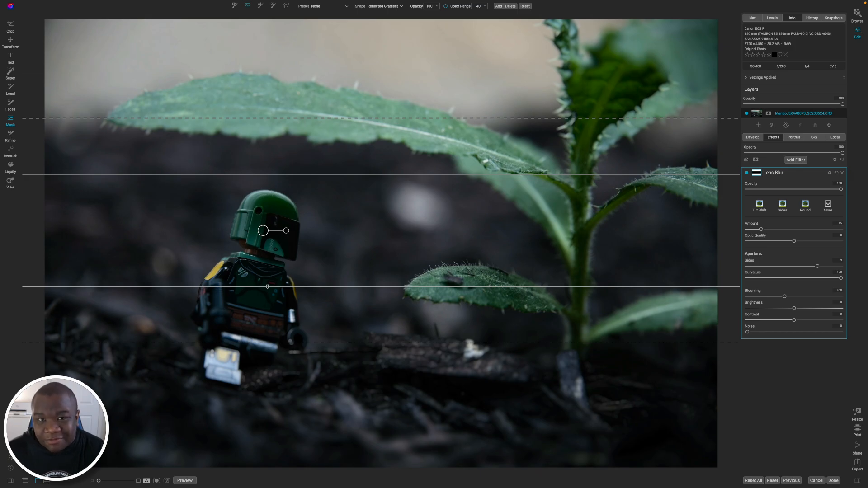
{"action": "left_click_drag", "start_coordinate": [267, 286], "coordinate": [257, 353]}
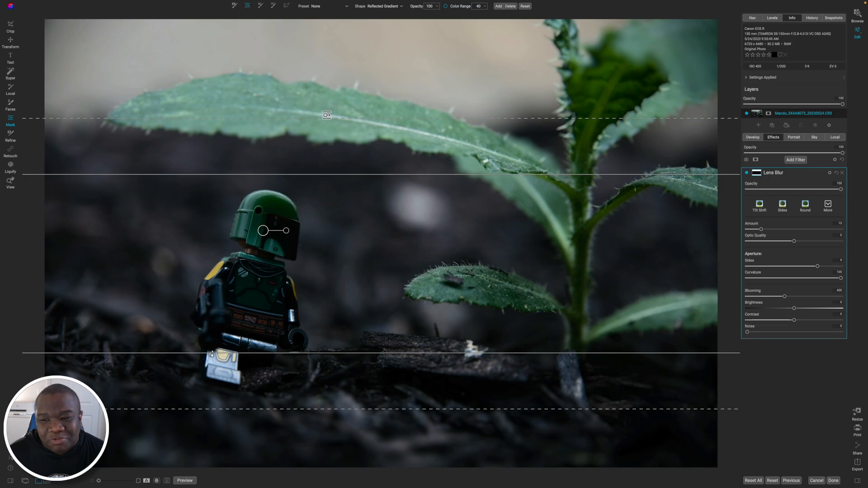
{"action": "left_click", "coordinate": [747, 174]}
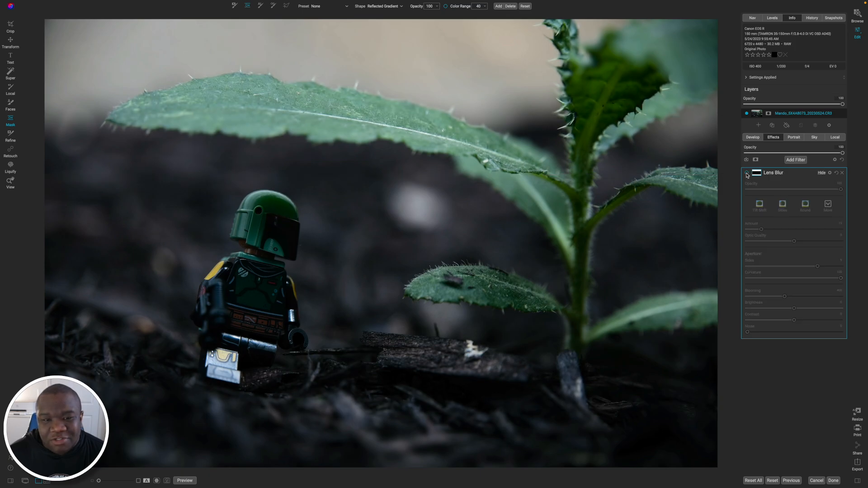
{"action": "left_click", "coordinate": [747, 173]}
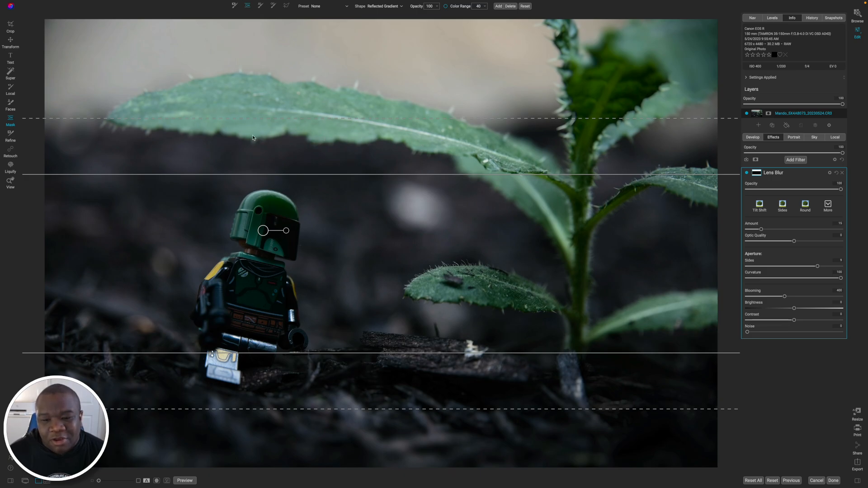
{"action": "left_click_drag", "start_coordinate": [303, 175], "coordinate": [298, 189]}
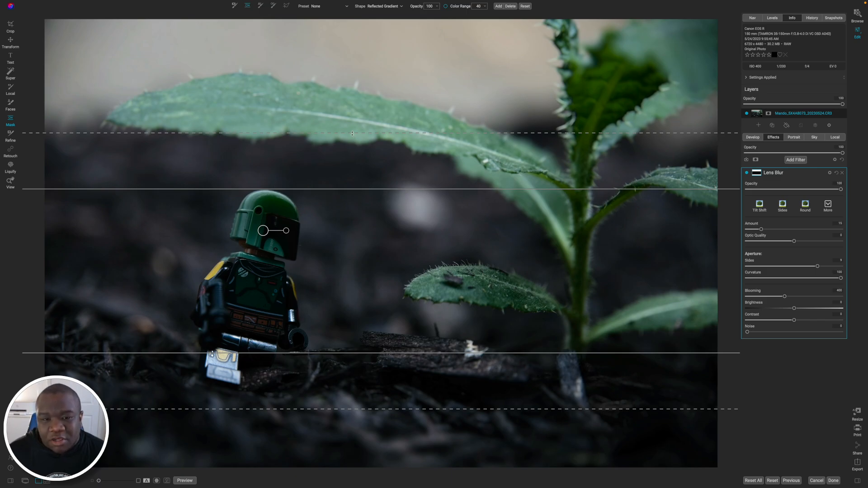
{"action": "left_click_drag", "start_coordinate": [352, 133], "coordinate": [354, 105]}
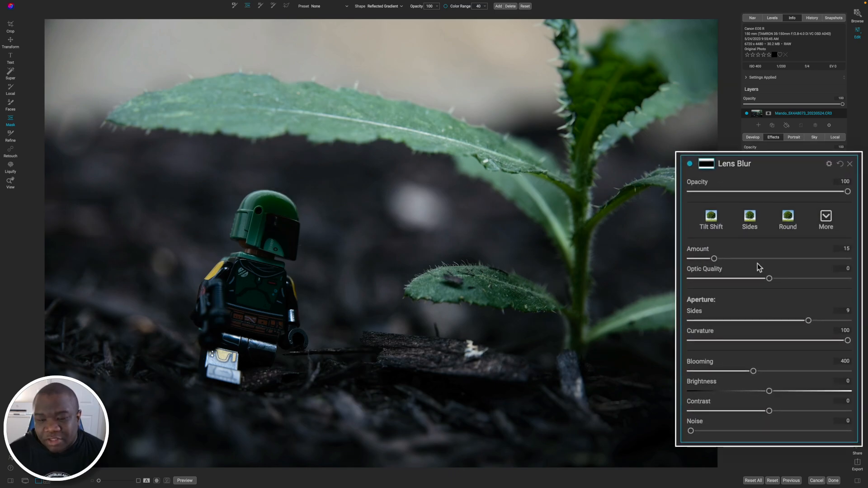
Set the Lens Blur amount to 25 and fine-tune the gradient mask's upper edge just below the helmet top.
{"action": "mouse_move", "coordinate": [714, 258]}
{"action": "left_mouse_down"}
{"action": "mouse_move", "coordinate": [791, 259]}
{"action": "mouse_move", "coordinate": [728, 262]}
{"action": "left_mouse_up"}
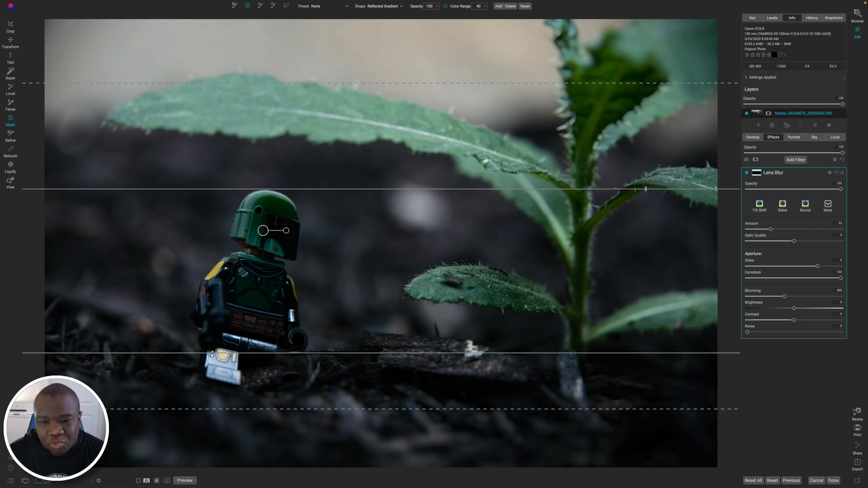
{"action": "left_click_drag", "start_coordinate": [451, 189], "coordinate": [448, 191]}
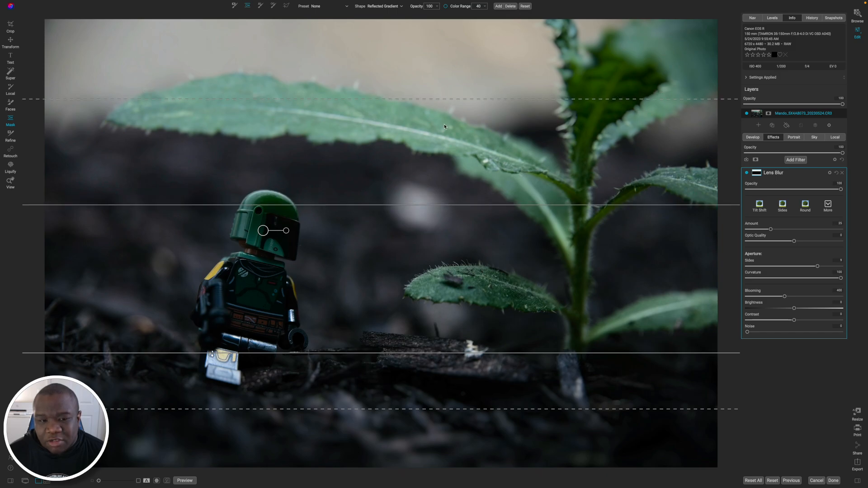
{"action": "left_click_drag", "start_coordinate": [396, 205], "coordinate": [397, 199]}
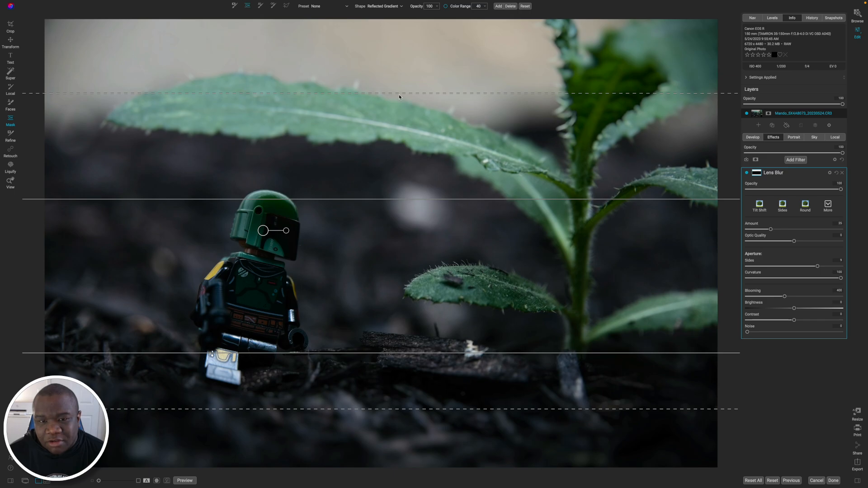
{"action": "left_click_drag", "start_coordinate": [396, 125], "coordinate": [397, 142]}
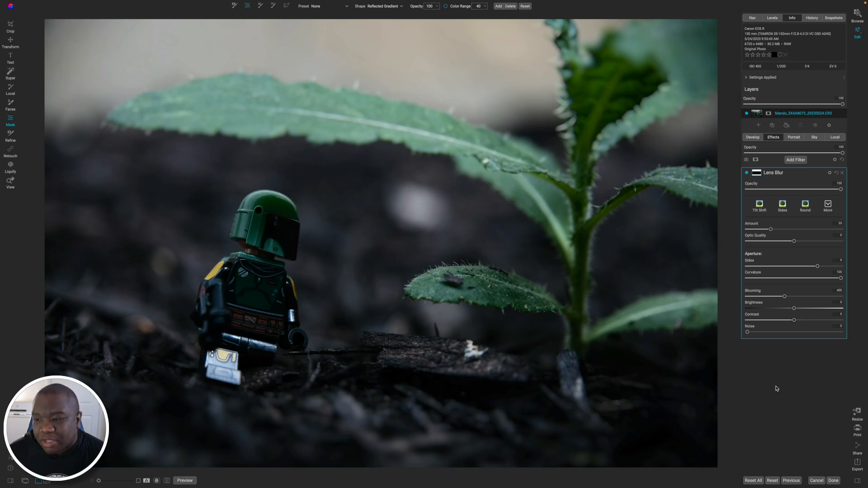
Add a Tone Enhancer filter with Shadows raised to about 28 and Exposure set to 1.
{"action": "left_click", "coordinate": [794, 174]}
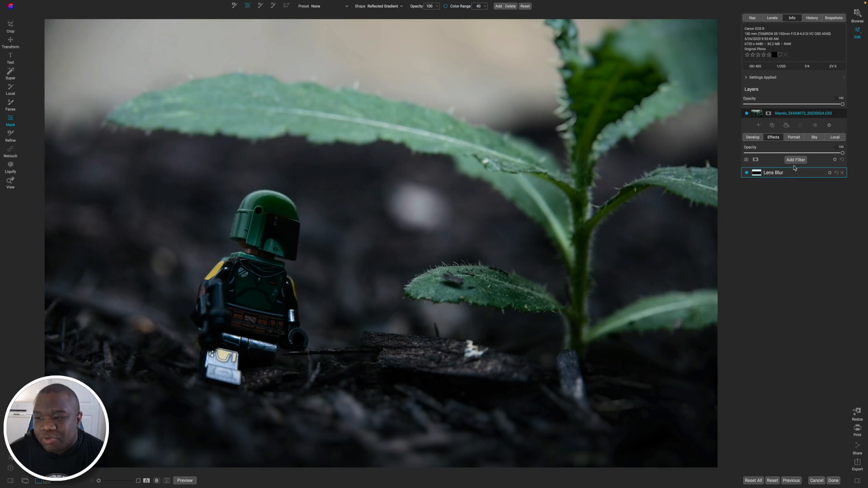
{"action": "left_click", "coordinate": [795, 159]}
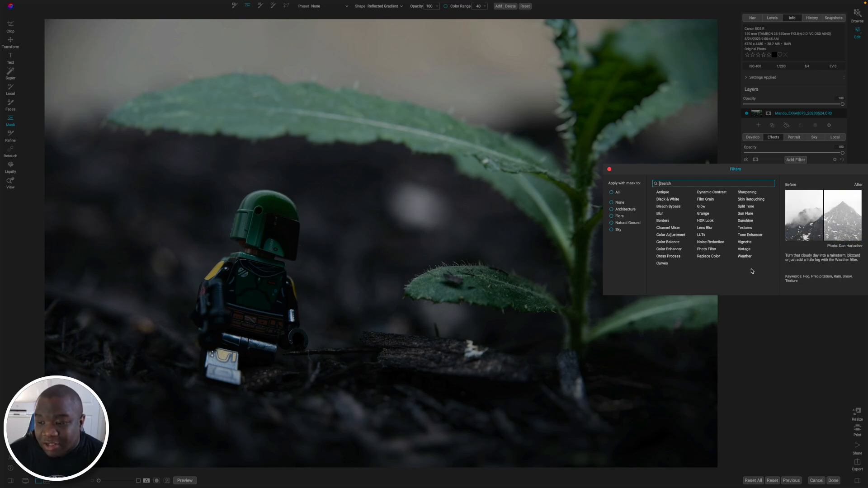
{"action": "left_click", "coordinate": [751, 235]}
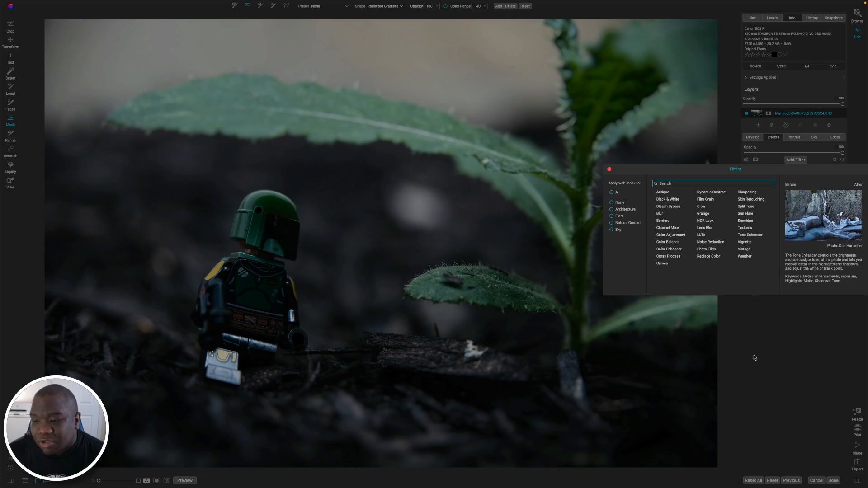
{"action": "left_click_drag", "start_coordinate": [797, 267], "coordinate": [819, 267]}
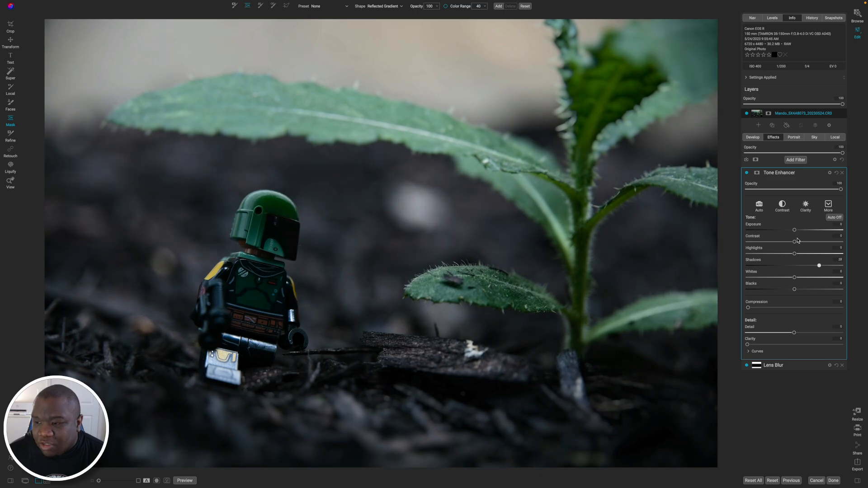
{"action": "left_click_drag", "start_coordinate": [795, 231], "coordinate": [804, 231]}
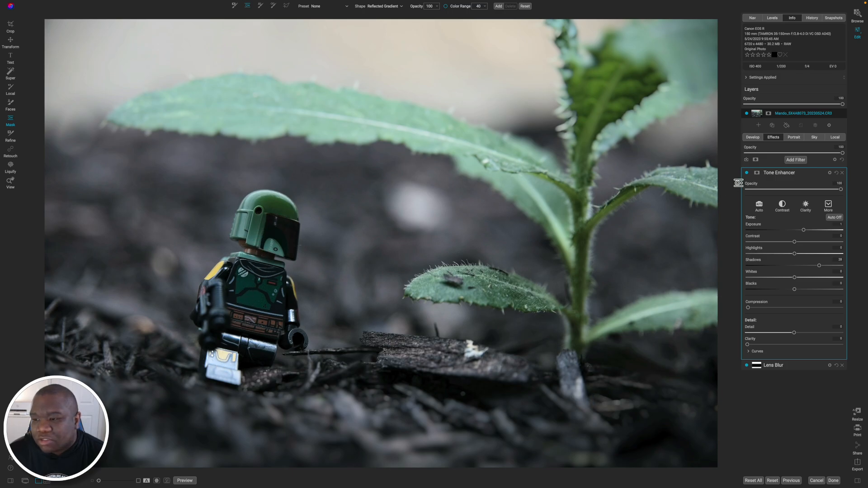
Invert the Tone Enhancer's mask to hide its effect and set the masking brush to Paint In at size 500.
{"action": "left_click", "coordinate": [757, 175]}
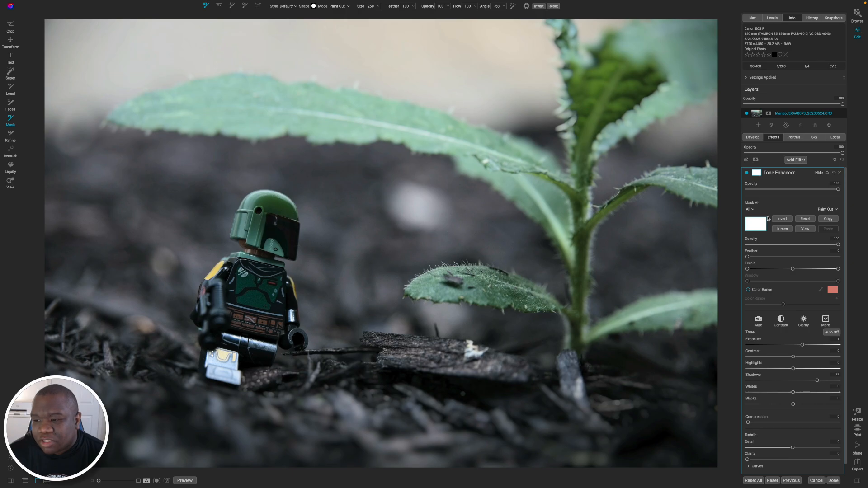
{"action": "key", "text": "b"}
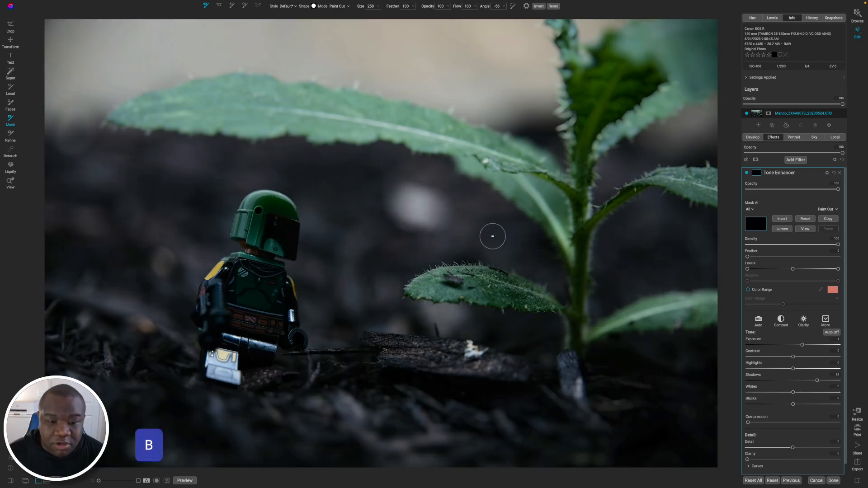
{"action": "key", "text": "]"}
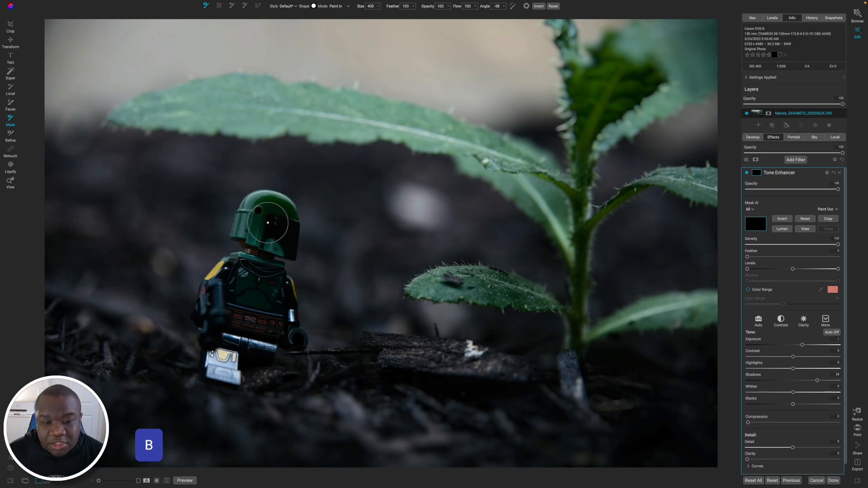
{"action": "key", "text": "]"}
{"action": "key", "text": "]"}
{"action": "key", "text": "]"}
{"action": "key", "text": "]"}
Paint the Tone Enhancer effect in over the figure's helmet and body, then reduce the brush size to 400.
{"action": "left_click", "coordinate": [272, 230]}
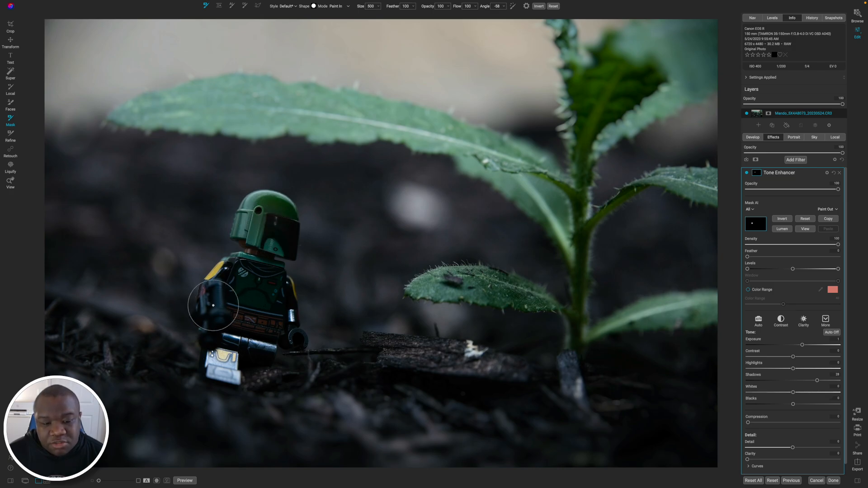
{"action": "mouse_move", "coordinate": [214, 305]}
{"action": "left_mouse_down"}
{"action": "mouse_move", "coordinate": [241, 284]}
{"action": "mouse_move", "coordinate": [268, 289]}
{"action": "mouse_move", "coordinate": [254, 326]}
{"action": "mouse_move", "coordinate": [270, 309]}
{"action": "left_mouse_up"}
{"action": "key", "text": "]"}
{"action": "key", "text": "]"}
{"action": "key", "text": "["}
{"action": "key", "text": "["}
{"action": "key", "text": "["}
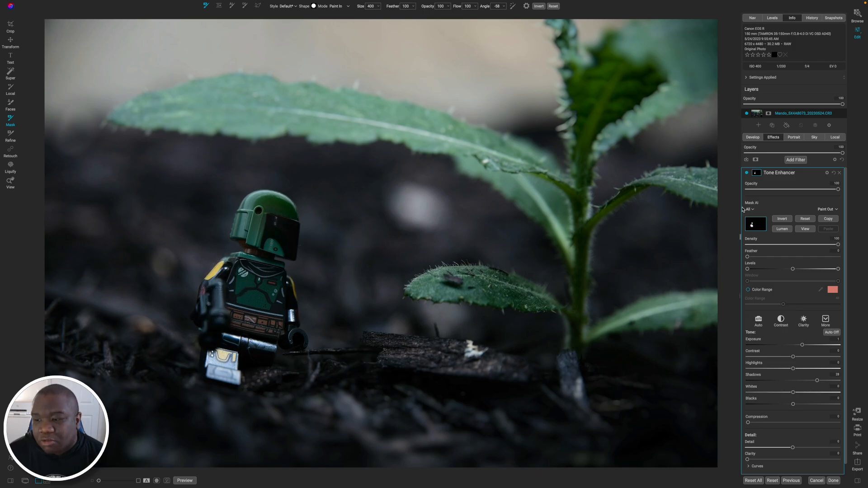
Compare the photo with and without the Tone Enhancer, and paint more of the effect onto the helmet's visor at brush size 350.
{"action": "left_click", "coordinate": [746, 173]}
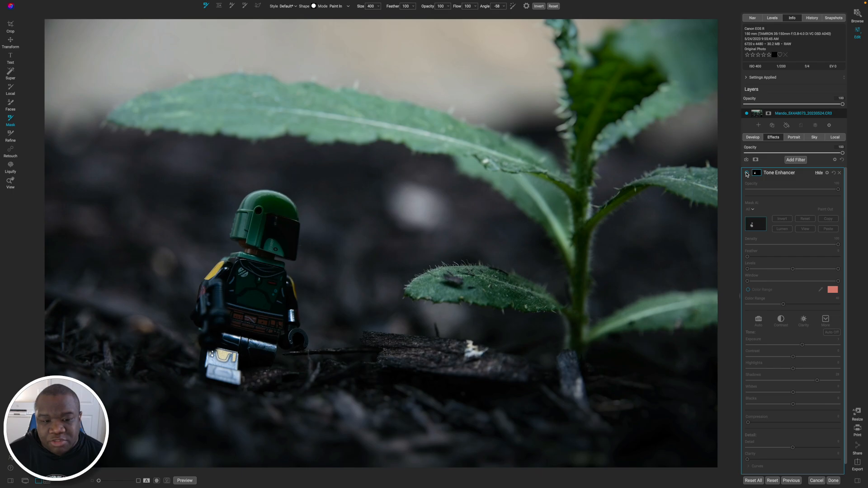
{"action": "left_click", "coordinate": [746, 173]}
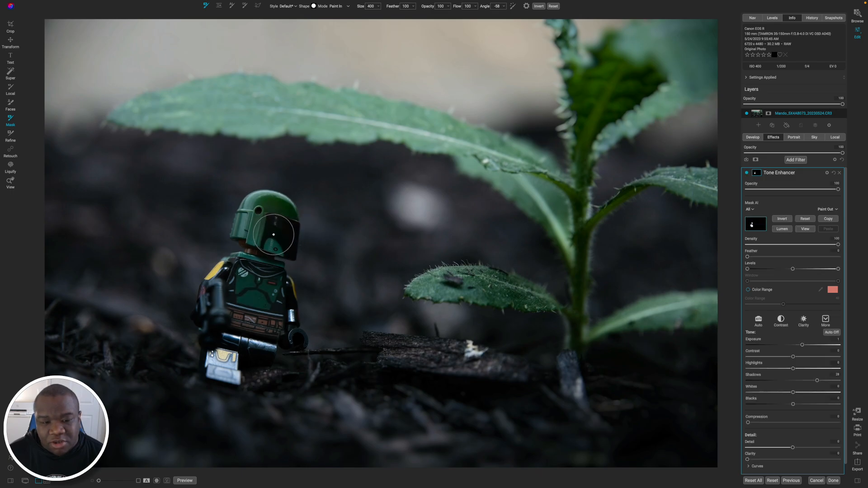
{"action": "key", "text": "["}
{"action": "mouse_move", "coordinate": [274, 238]}
{"action": "left_mouse_down"}
{"action": "mouse_move", "coordinate": [284, 219]}
{"action": "mouse_move", "coordinate": [279, 246]}
{"action": "left_mouse_up"}
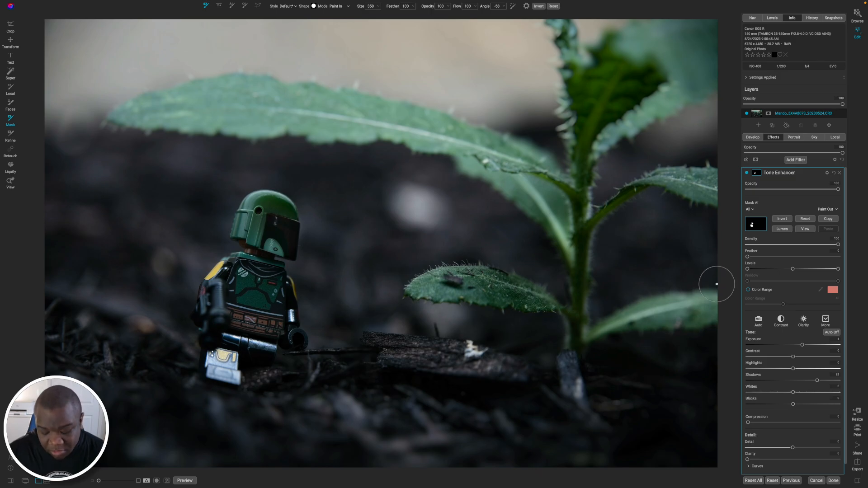
Compare the edited photo with the original and collapse the Tone Enhancer settings.
{"action": "key", "text": "ctrl+p"}
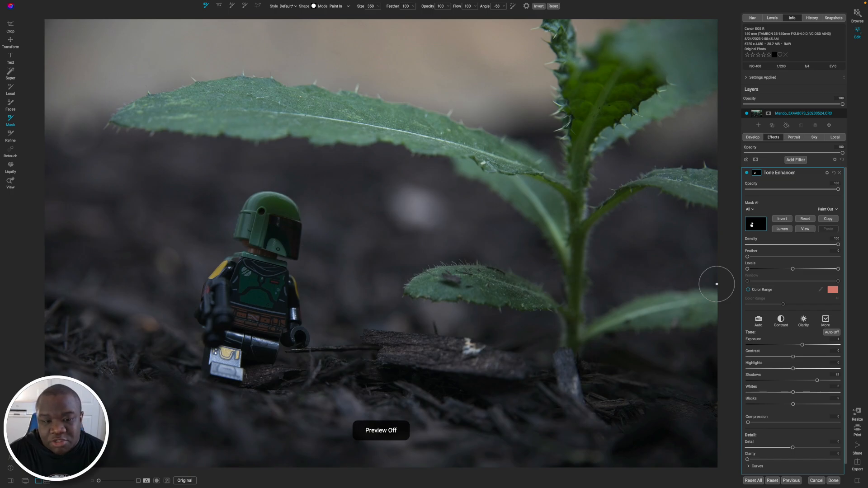
{"action": "key", "text": "ctrl+p"}
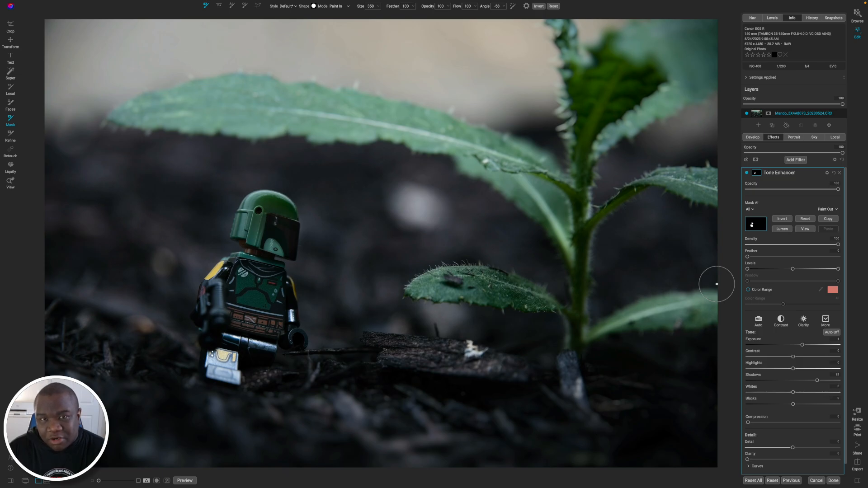
{"action": "left_click", "coordinate": [778, 173]}
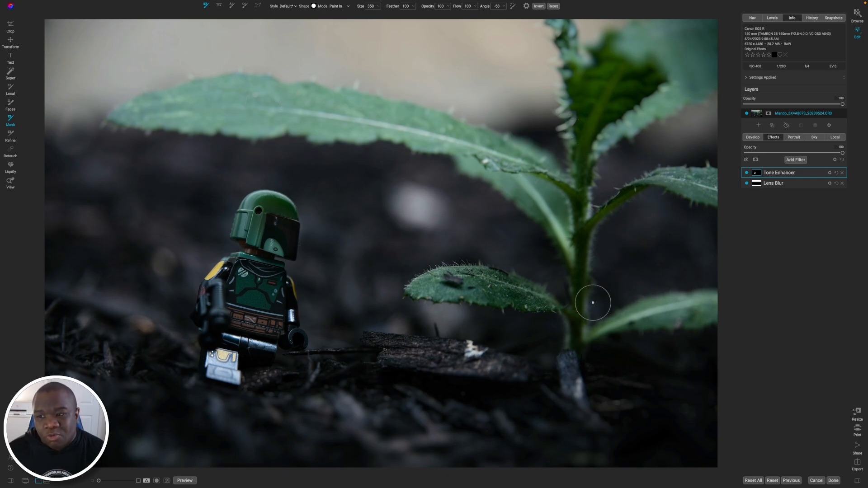
Add a LUTs filter with the Branagh color grading look and set its saturation to 100.
{"action": "left_click", "coordinate": [795, 160]}
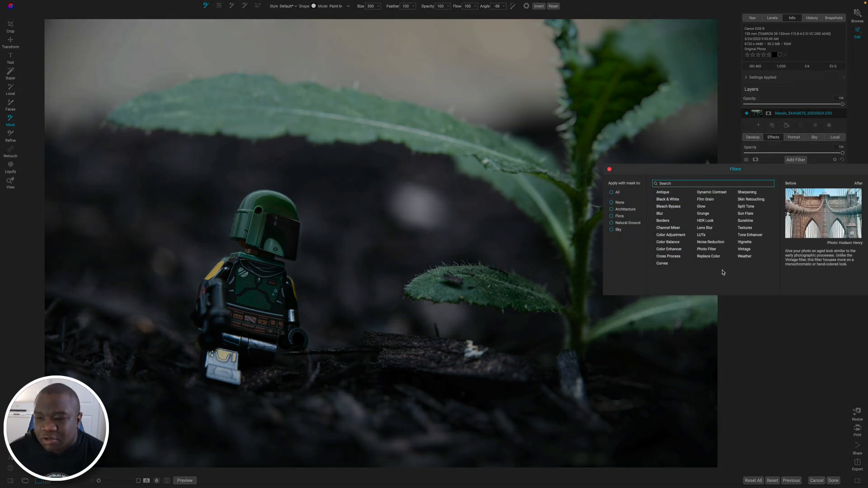
{"action": "left_click", "coordinate": [701, 235]}
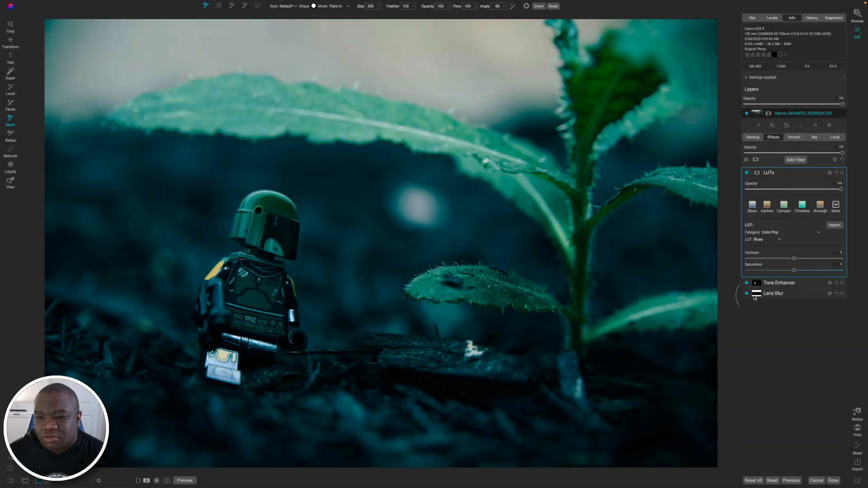
{"action": "left_click", "coordinate": [823, 211]}
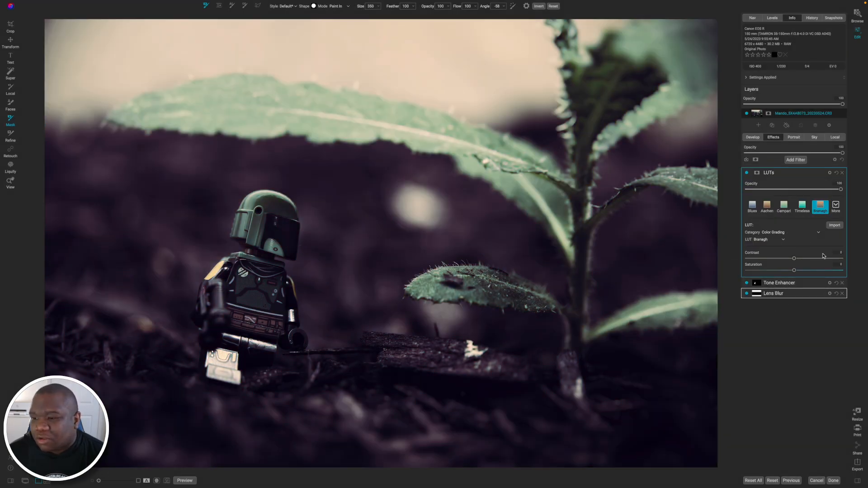
{"action": "left_click_drag", "start_coordinate": [794, 270], "coordinate": [843, 272]}
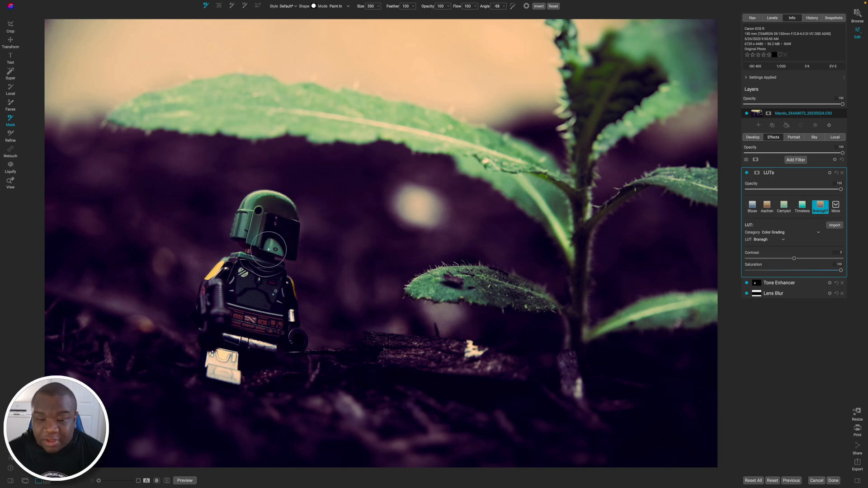
Enlarge the masking brush to size 600 and paint the LUTs effect out over the toy figure.
{"action": "key", "text": "]"}
{"action": "key", "text": "]"}
{"action": "key", "text": "]"}
{"action": "key", "text": "]"}
{"action": "key", "text": "]"}
{"action": "mouse_move", "coordinate": [273, 230]}
{"action": "left_mouse_down"}
{"action": "mouse_move", "coordinate": [234, 285]}
{"action": "mouse_move", "coordinate": [213, 354]}
{"action": "mouse_move", "coordinate": [264, 288]}
{"action": "mouse_move", "coordinate": [265, 364]}
{"action": "mouse_move", "coordinate": [275, 329]}
{"action": "mouse_move", "coordinate": [286, 345]}
{"action": "mouse_move", "coordinate": [263, 345]}
{"action": "mouse_move", "coordinate": [231, 375]}
{"action": "mouse_move", "coordinate": [256, 235]}
{"action": "mouse_move", "coordinate": [271, 209]}
{"action": "mouse_move", "coordinate": [304, 213]}
{"action": "mouse_move", "coordinate": [287, 333]}
{"action": "mouse_move", "coordinate": [261, 368]}
{"action": "left_mouse_up"}
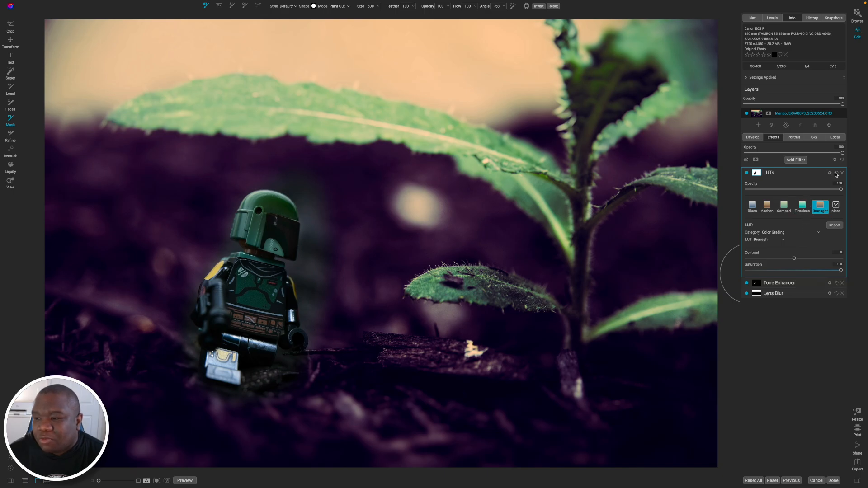
Reset the LUTs mask, try an AI mask of Architecture, Flora, Natural Ground and Sky, and remove the LUTs filter.
{"action": "left_click", "coordinate": [756, 174]}
{"action": "left_click", "coordinate": [802, 219]}
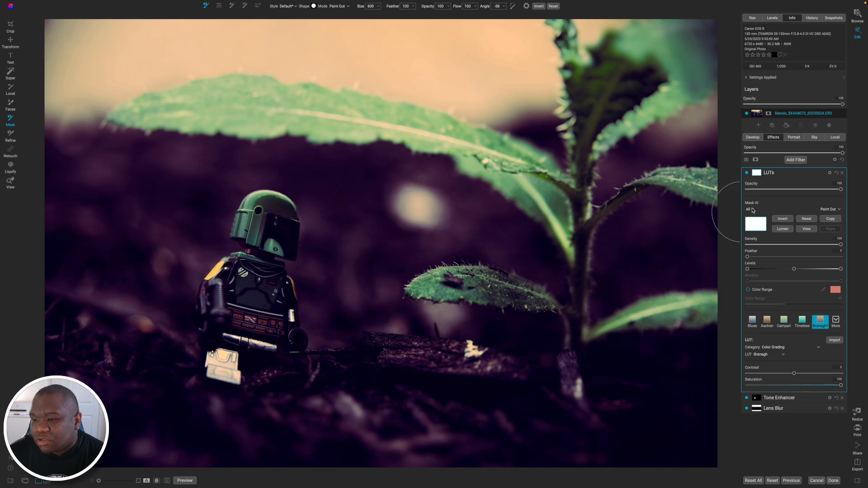
{"action": "left_click", "coordinate": [749, 209]}
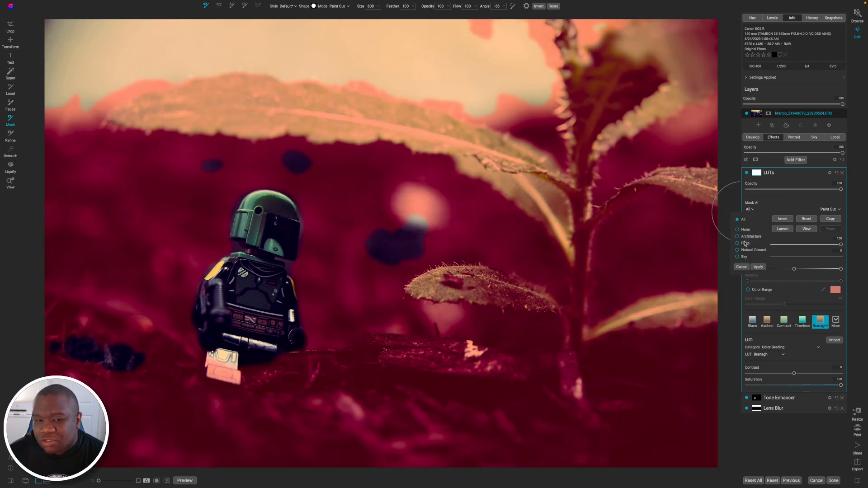
{"action": "left_click", "coordinate": [745, 244]}
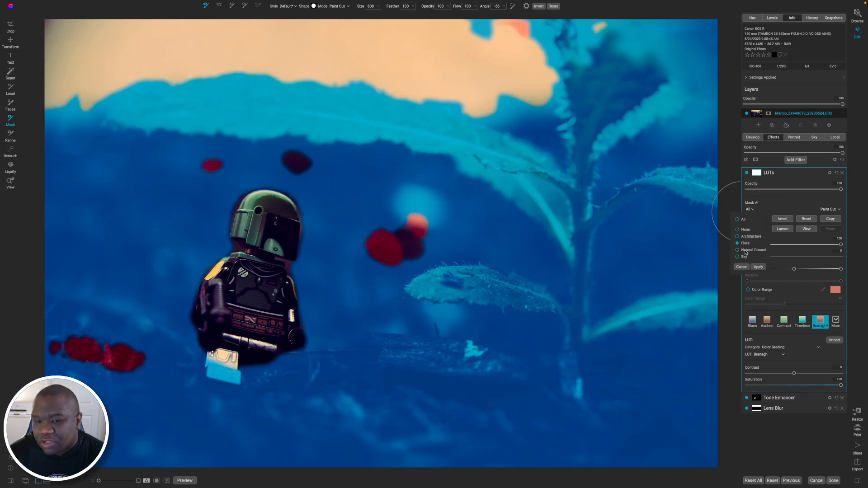
{"action": "left_click", "coordinate": [745, 256]}
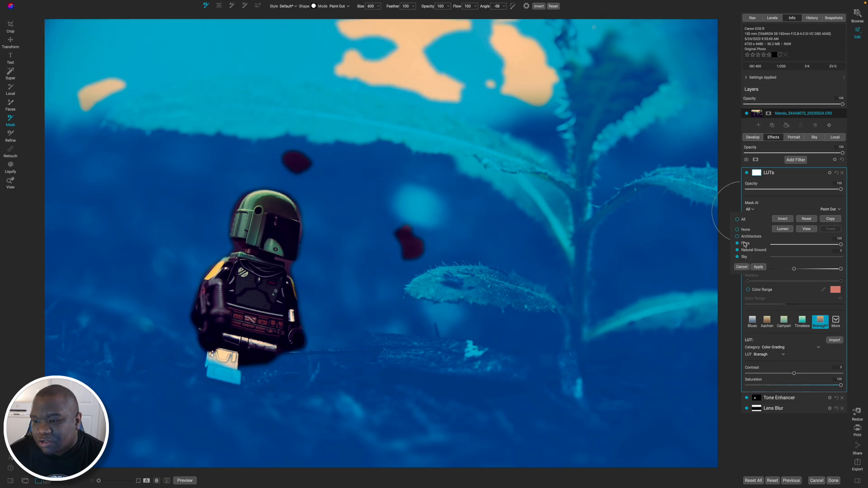
{"action": "left_click", "coordinate": [758, 267]}
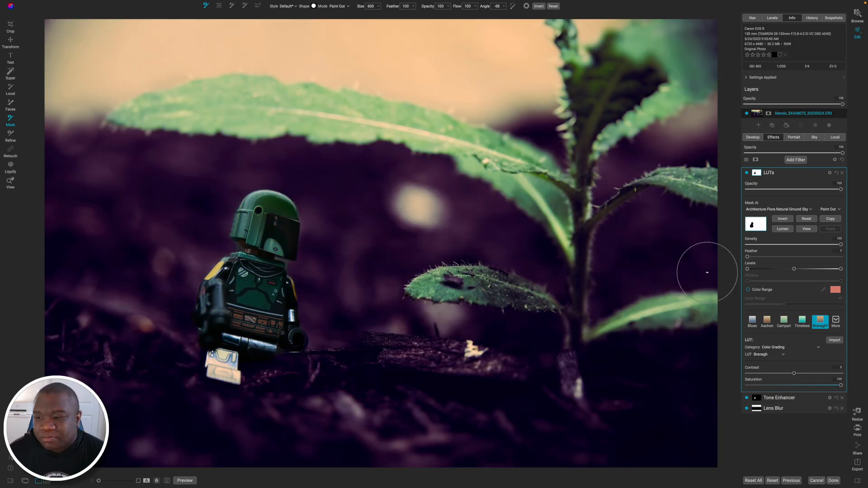
{"action": "left_click", "coordinate": [842, 173]}
Add a Color Enhancer filter and set Yellow to range 42, hue 42, saturation -11 and brightness -9.
{"action": "left_click", "coordinate": [794, 160]}
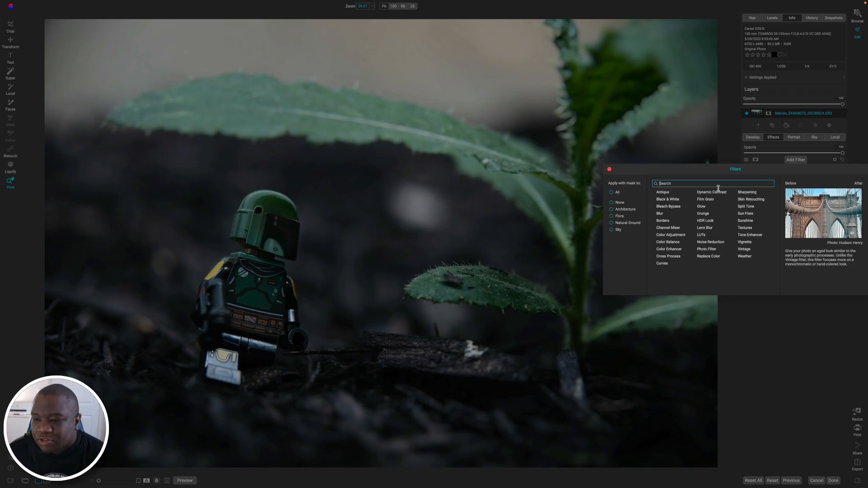
{"action": "left_click", "coordinate": [677, 250]}
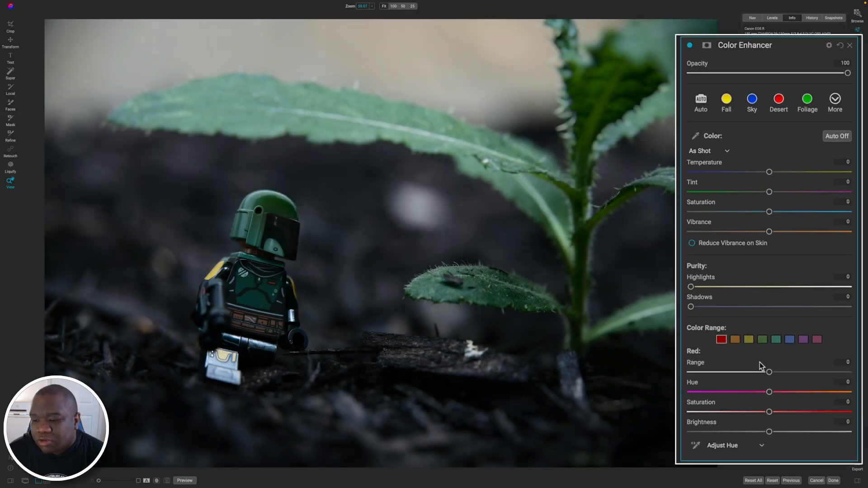
{"action": "left_click", "coordinate": [749, 340]}
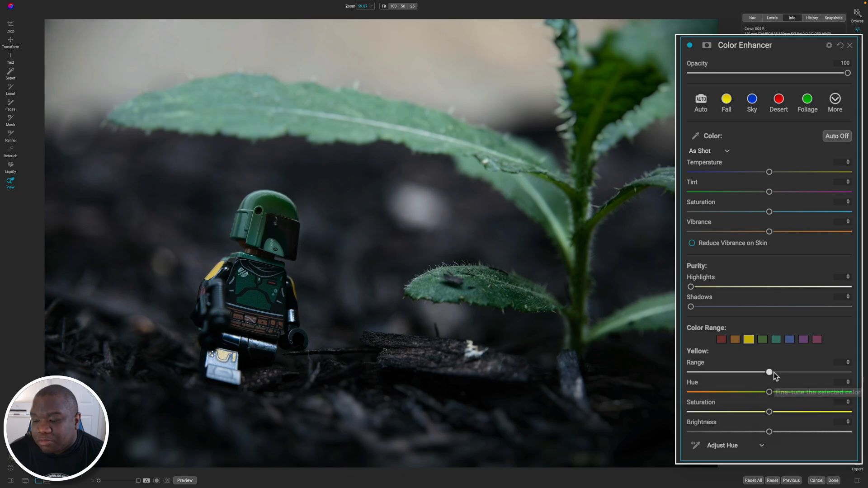
{"action": "left_click_drag", "start_coordinate": [774, 373], "coordinate": [822, 373]}
{"action": "left_click_drag", "start_coordinate": [769, 392], "coordinate": [824, 398]}
{"action": "left_click_drag", "start_coordinate": [769, 413], "coordinate": [748, 413]}
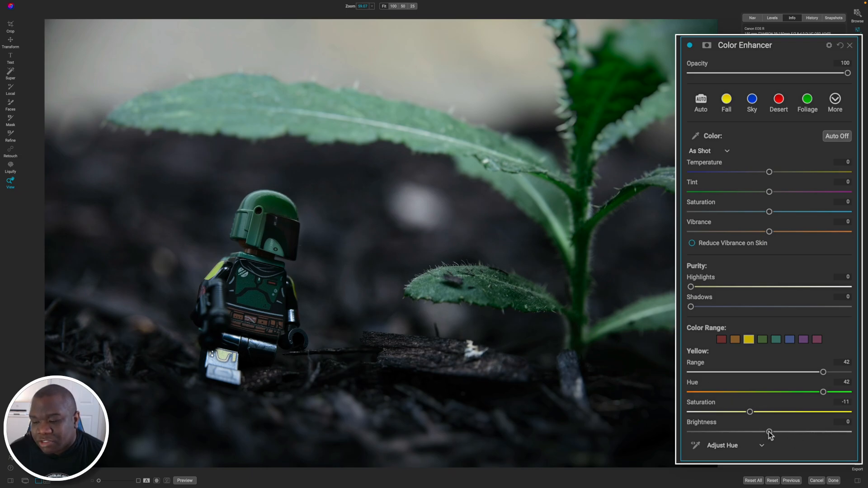
{"action": "left_click_drag", "start_coordinate": [767, 434], "coordinate": [756, 433]}
{"action": "left_click_drag", "start_coordinate": [729, 427], "coordinate": [753, 435]}
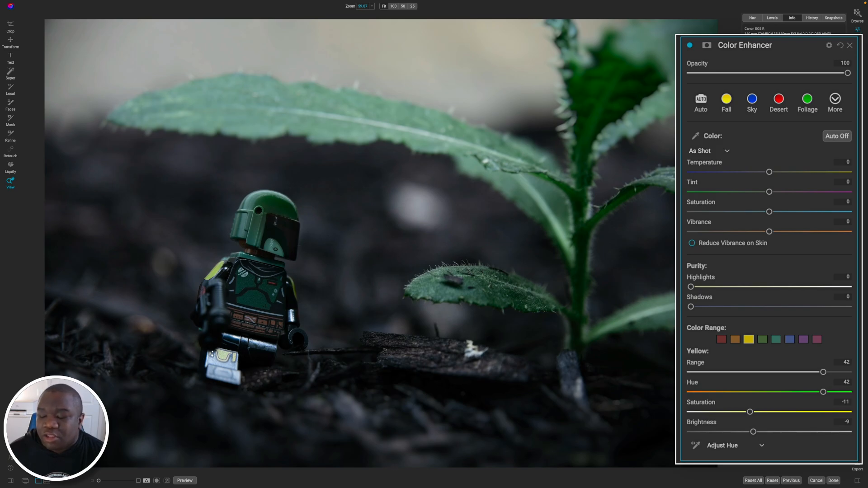
Set Green to range 70, saturation -17 and brightness -4, and bring its hue to -82 with on-image hue adjustment on the long leaf.
{"action": "left_click", "coordinate": [761, 339]}
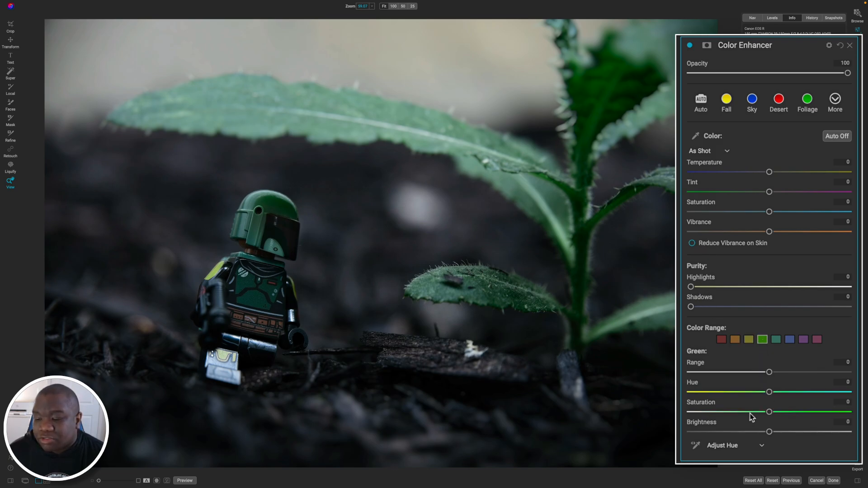
{"action": "left_click_drag", "start_coordinate": [769, 371], "coordinate": [837, 372]}
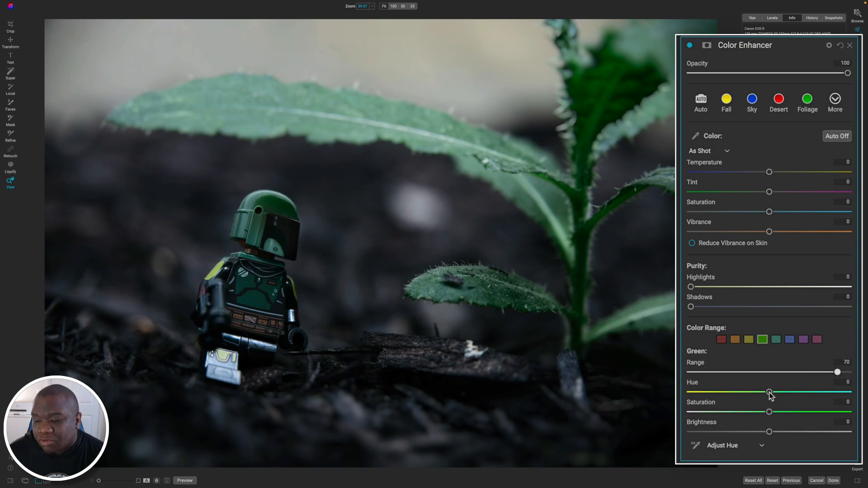
{"action": "left_click_drag", "start_coordinate": [769, 392], "coordinate": [765, 392]}
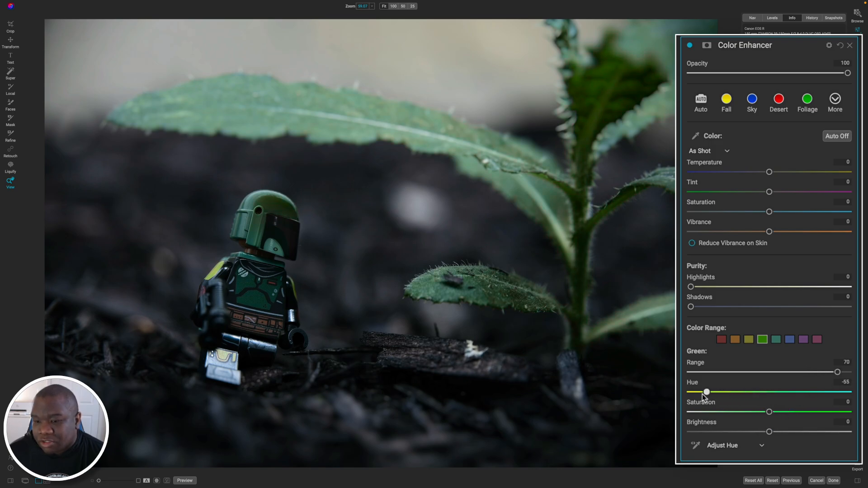
{"action": "left_click_drag", "start_coordinate": [693, 397], "coordinate": [686, 397]}
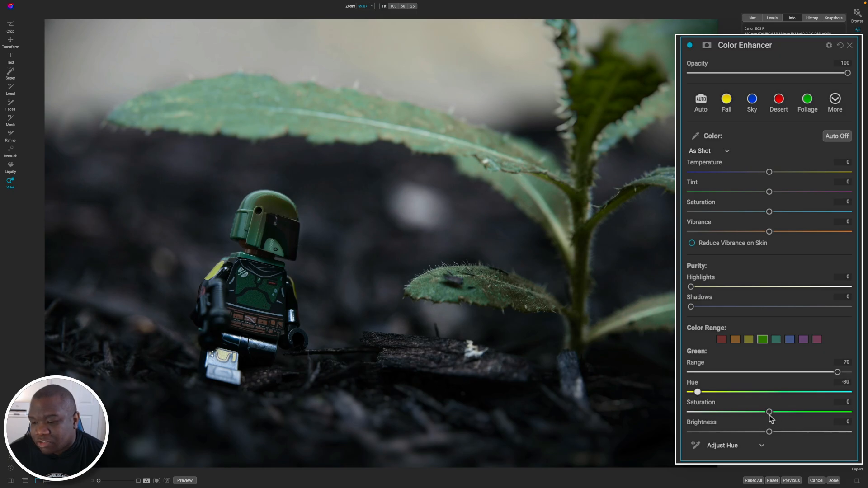
{"action": "left_click_drag", "start_coordinate": [769, 412], "coordinate": [777, 428]}
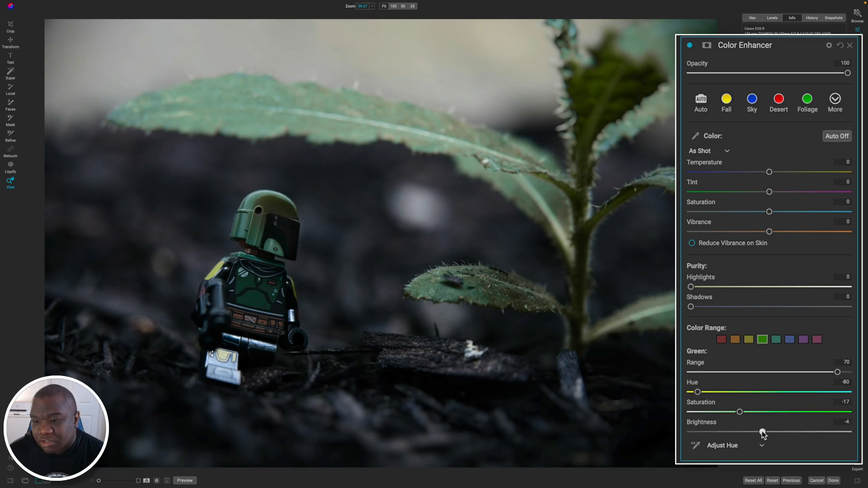
{"action": "left_click", "coordinate": [695, 446]}
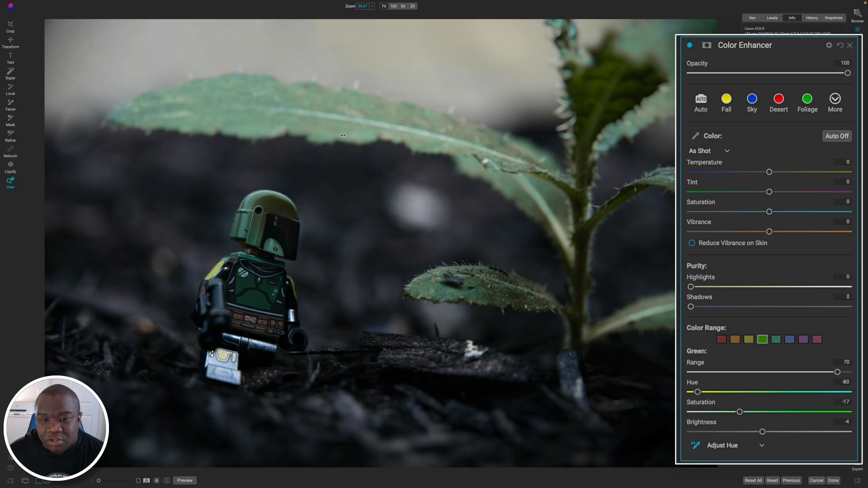
{"action": "mouse_move", "coordinate": [368, 135]}
{"action": "left_mouse_down"}
{"action": "mouse_move", "coordinate": [282, 137]}
{"action": "mouse_move", "coordinate": [384, 134]}
{"action": "mouse_move", "coordinate": [360, 134]}
{"action": "left_mouse_up"}
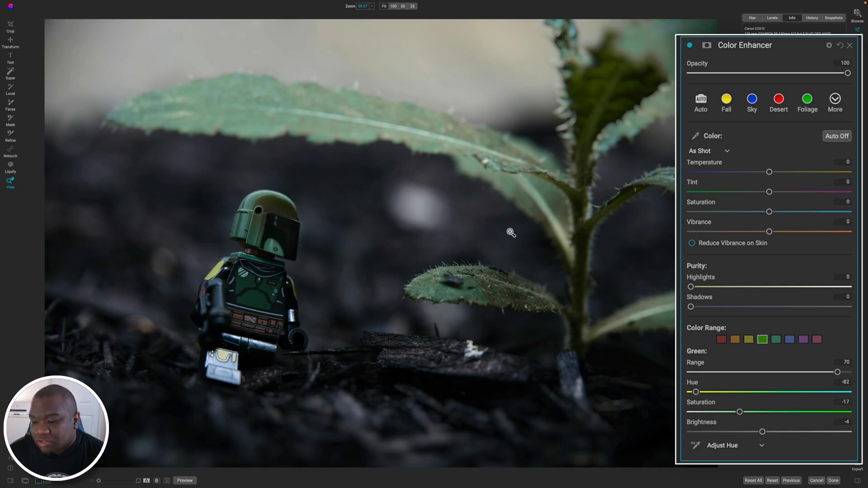
Shift the Yellow hue toward orange with saturation -44, and set Aqua to range 70 and hue -100.
{"action": "left_click", "coordinate": [749, 339]}
{"action": "left_click_drag", "start_coordinate": [822, 392], "coordinate": [690, 392]}
{"action": "left_click", "coordinate": [735, 339]}
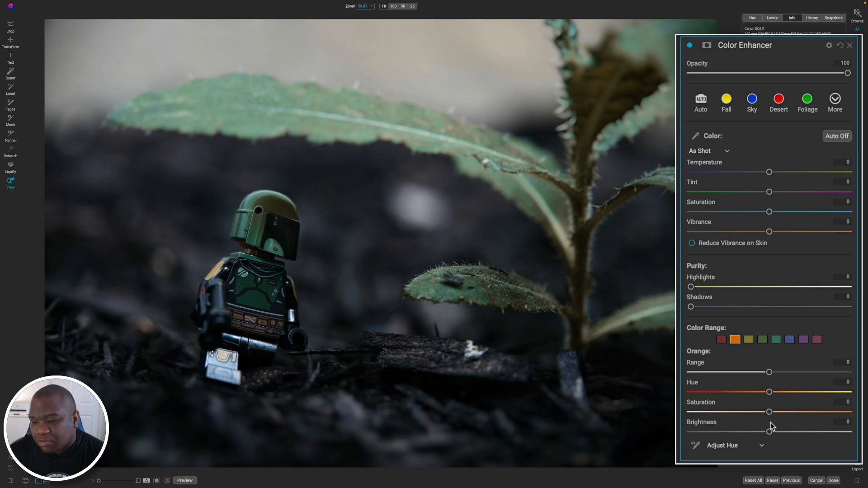
{"action": "left_click_drag", "start_coordinate": [768, 412], "coordinate": [723, 392]}
{"action": "left_click", "coordinate": [775, 339]}
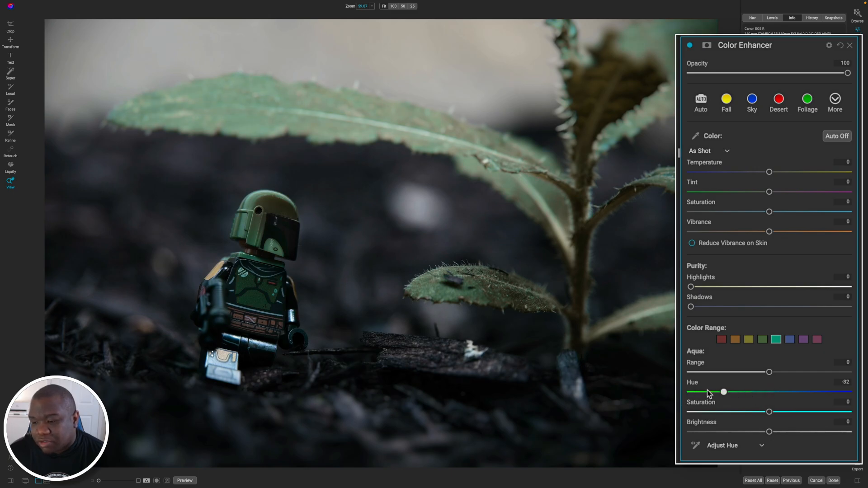
{"action": "left_click_drag", "start_coordinate": [770, 372], "coordinate": [838, 372]}
Set the Yellow hue to -3, and change Green to hue -100 and saturation -19.
{"action": "left_click", "coordinate": [748, 339]}
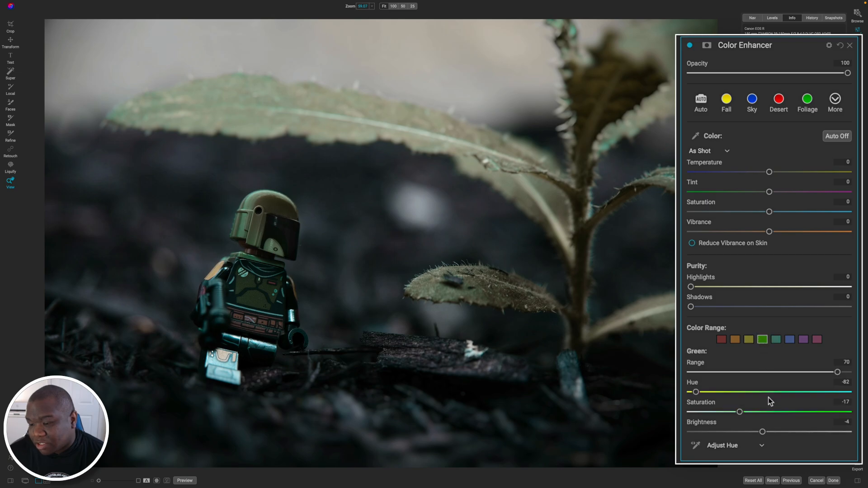
{"action": "mouse_move", "coordinate": [754, 391]}
{"action": "left_mouse_down"}
{"action": "mouse_move", "coordinate": [711, 391]}
{"action": "mouse_move", "coordinate": [763, 391]}
{"action": "left_mouse_up"}
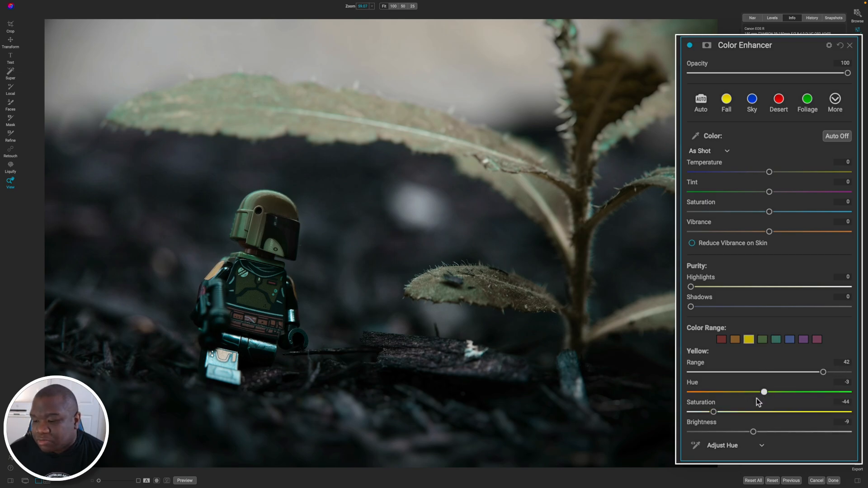
{"action": "left_click_drag", "start_coordinate": [752, 432], "coordinate": [731, 412]}
{"action": "left_click", "coordinate": [763, 339]}
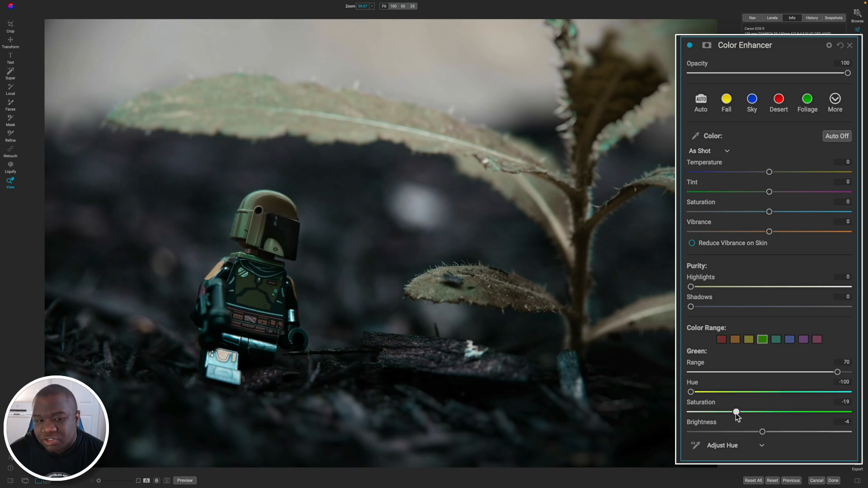
Set the Aqua saturation to -6 and the Color Enhancer's overall saturation to -7.
{"action": "left_click", "coordinate": [775, 340]}
{"action": "mouse_move", "coordinate": [769, 411]}
{"action": "left_mouse_down"}
{"action": "mouse_move", "coordinate": [713, 411]}
{"action": "mouse_move", "coordinate": [776, 412]}
{"action": "mouse_move", "coordinate": [759, 415]}
{"action": "left_mouse_up"}
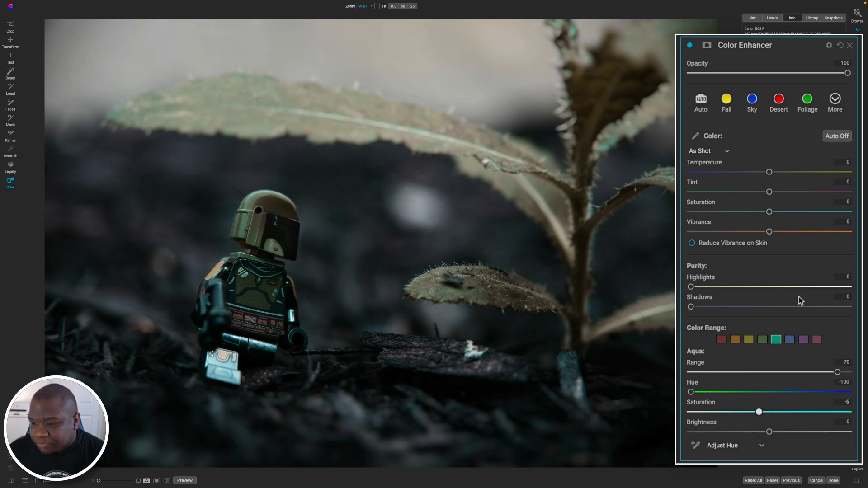
{"action": "left_click_drag", "start_coordinate": [769, 214], "coordinate": [763, 214]}
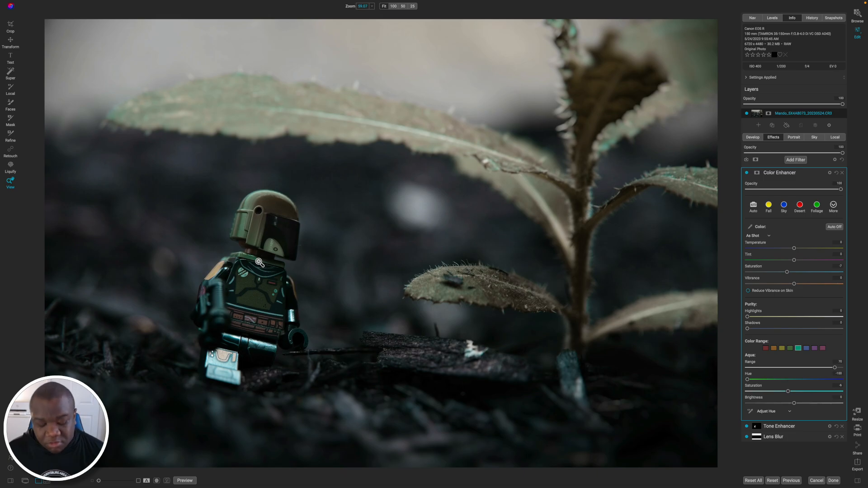
Paint the Color Enhancer effect out over the figure, reducing the brush to size 400, and compare the photo with and without the filter.
{"action": "key", "text": "b"}
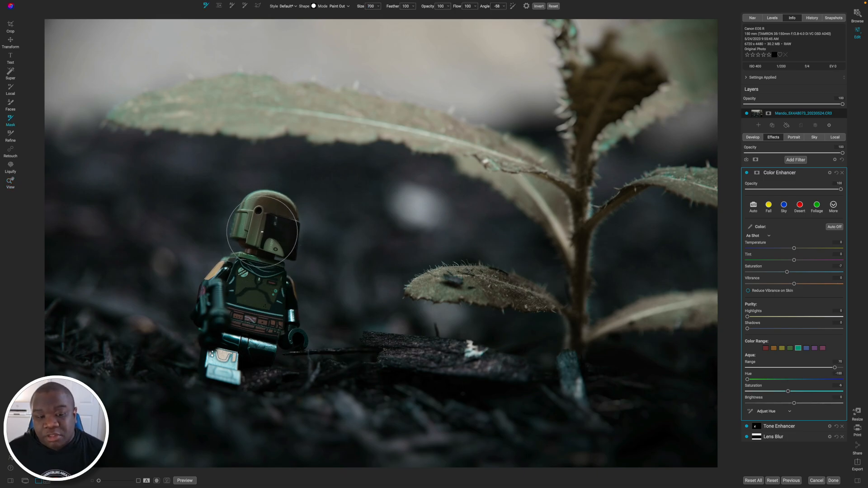
{"action": "key", "text": "bracketleft"}
{"action": "mouse_move", "coordinate": [261, 222]}
{"action": "left_mouse_down"}
{"action": "mouse_move", "coordinate": [273, 228]}
{"action": "mouse_move", "coordinate": [280, 217]}
{"action": "mouse_move", "coordinate": [273, 210]}
{"action": "mouse_move", "coordinate": [265, 213]}
{"action": "mouse_move", "coordinate": [278, 220]}
{"action": "mouse_move", "coordinate": [276, 236]}
{"action": "mouse_move", "coordinate": [237, 218]}
{"action": "mouse_move", "coordinate": [281, 244]}
{"action": "mouse_move", "coordinate": [226, 289]}
{"action": "mouse_move", "coordinate": [249, 274]}
{"action": "mouse_move", "coordinate": [268, 300]}
{"action": "mouse_move", "coordinate": [267, 281]}
{"action": "mouse_move", "coordinate": [274, 316]}
{"action": "mouse_move", "coordinate": [266, 325]}
{"action": "mouse_move", "coordinate": [237, 293]}
{"action": "mouse_move", "coordinate": [242, 271]}
{"action": "mouse_move", "coordinate": [221, 302]}
{"action": "mouse_move", "coordinate": [229, 334]}
{"action": "mouse_move", "coordinate": [278, 335]}
{"action": "mouse_move", "coordinate": [267, 338]}
{"action": "mouse_move", "coordinate": [276, 291]}
{"action": "mouse_move", "coordinate": [249, 277]}
{"action": "mouse_move", "coordinate": [216, 292]}
{"action": "mouse_move", "coordinate": [231, 273]}
{"action": "left_mouse_up"}
{"action": "key", "text": "bracketleft"}
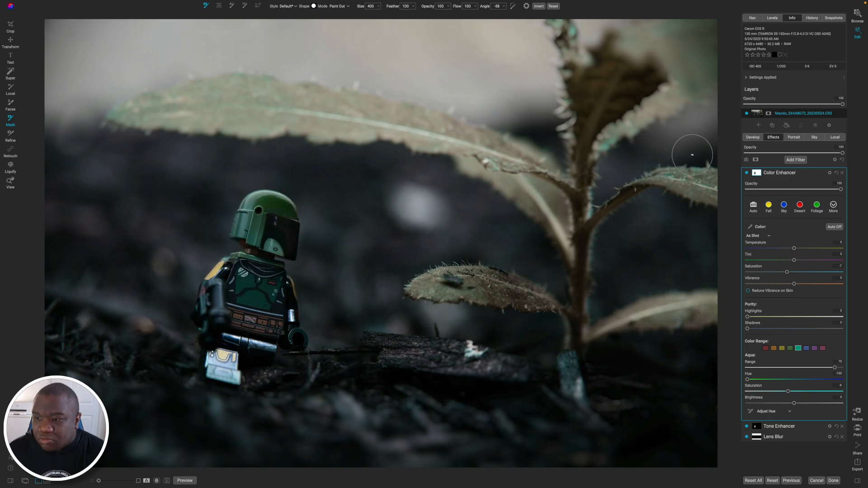
{"action": "left_click", "coordinate": [746, 174]}
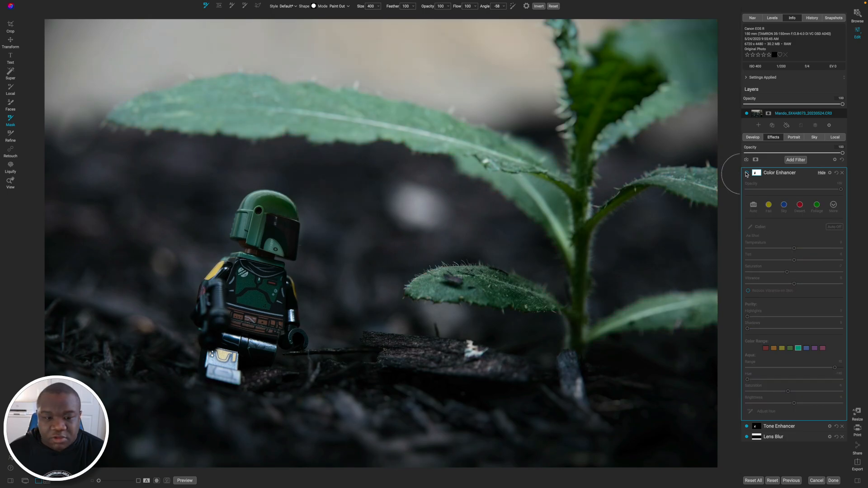
{"action": "left_click", "coordinate": [746, 173]}
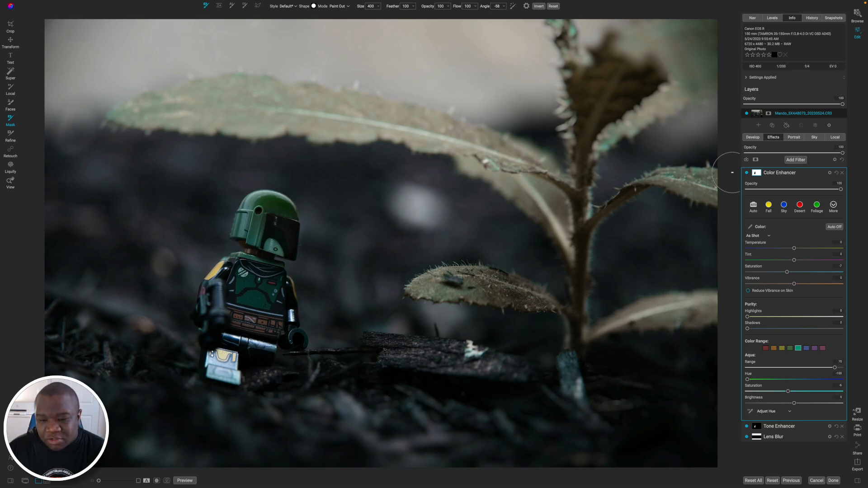
Add a Grunge filter and set its brightness to 55, amount to 78 and detail to 15.
{"action": "left_click", "coordinate": [793, 161]}
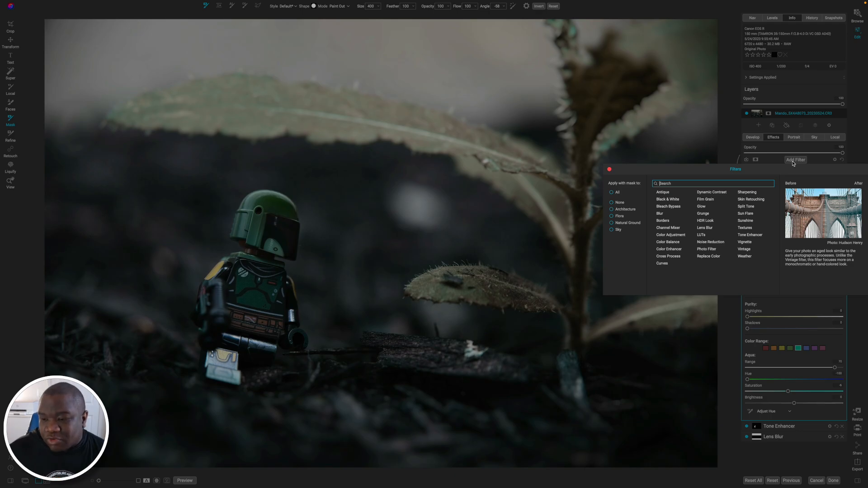
{"action": "left_click", "coordinate": [703, 214]}
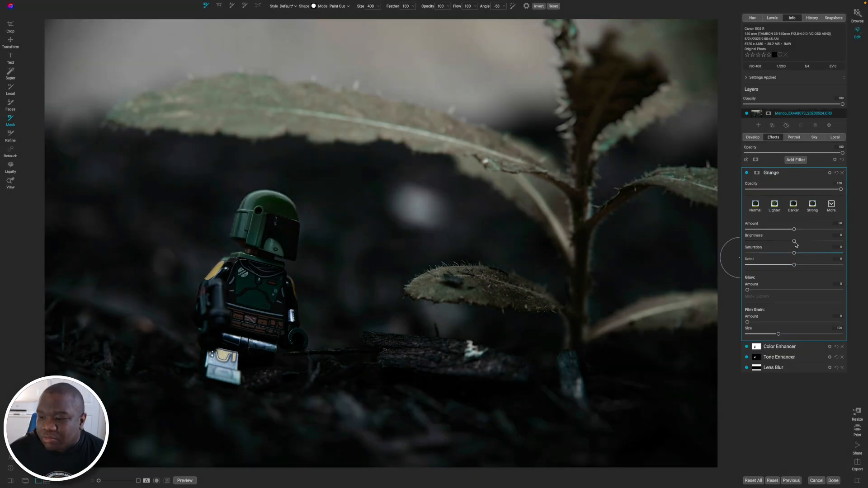
{"action": "left_click_drag", "start_coordinate": [794, 242], "coordinate": [831, 259]}
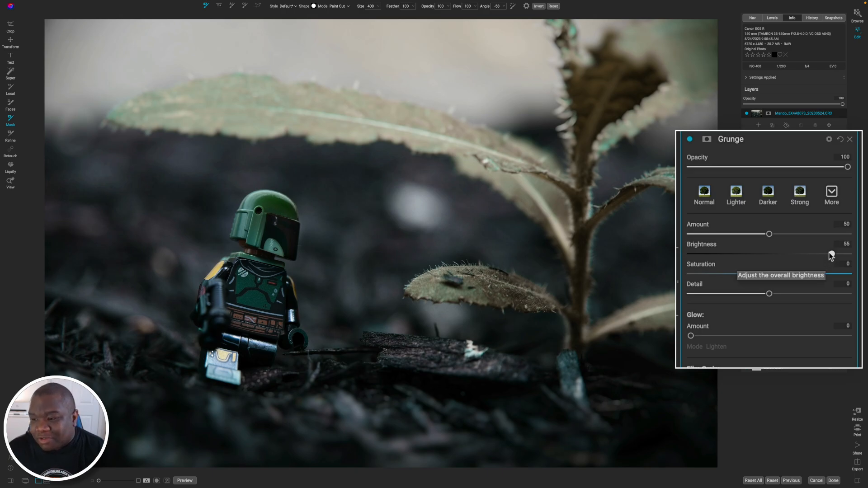
{"action": "left_click_drag", "start_coordinate": [770, 234], "coordinate": [808, 232]}
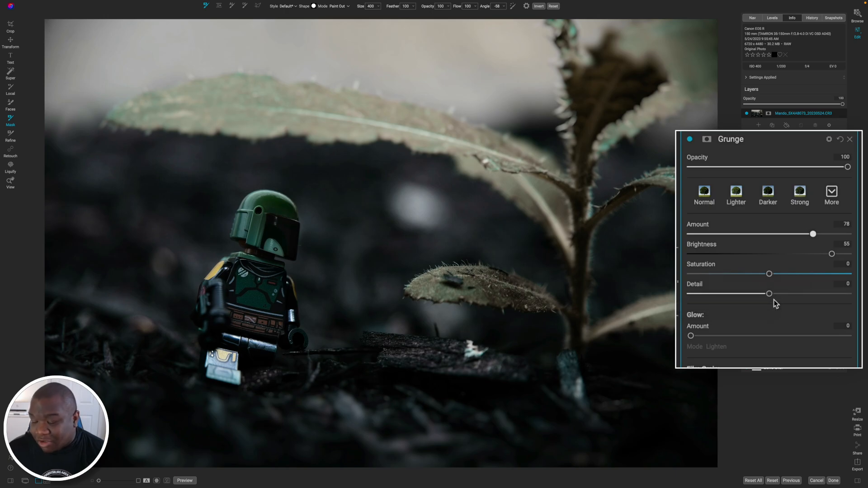
{"action": "left_click_drag", "start_coordinate": [769, 295], "coordinate": [783, 296]}
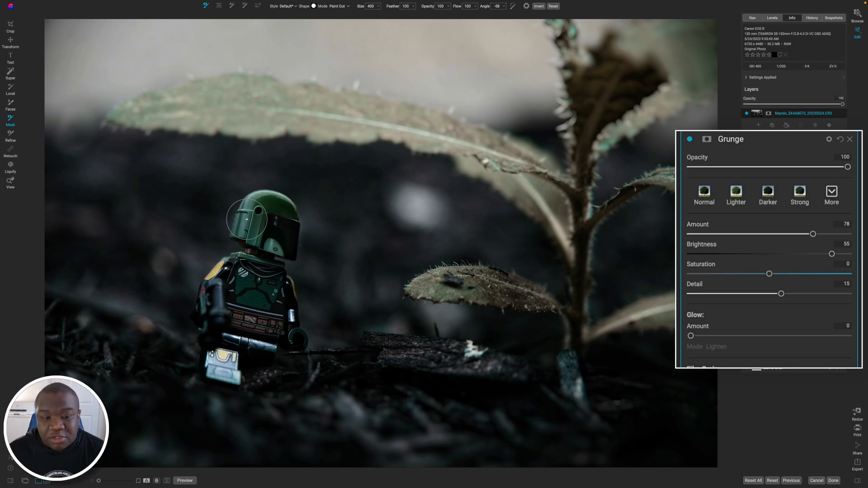
Paint the Grunge effect out over the figure's helmet and body, and open the filter's mask options.
{"action": "left_click_drag", "start_coordinate": [253, 222], "coordinate": [269, 235]}
{"action": "mouse_move", "coordinate": [261, 292]}
{"action": "left_mouse_down"}
{"action": "mouse_move", "coordinate": [248, 282]}
{"action": "mouse_move", "coordinate": [271, 294]}
{"action": "mouse_move", "coordinate": [266, 280]}
{"action": "mouse_move", "coordinate": [242, 276]}
{"action": "mouse_move", "coordinate": [216, 315]}
{"action": "mouse_move", "coordinate": [261, 338]}
{"action": "mouse_move", "coordinate": [269, 287]}
{"action": "mouse_move", "coordinate": [280, 325]}
{"action": "left_mouse_up"}
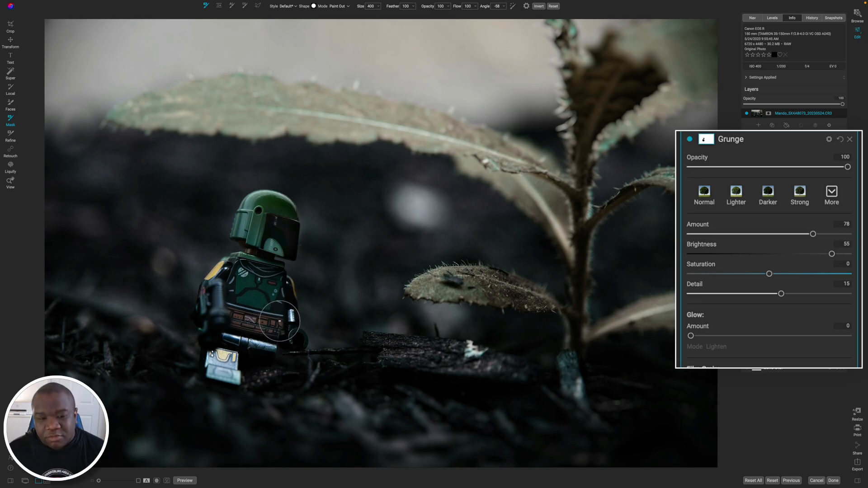
{"action": "left_click", "coordinate": [710, 140]}
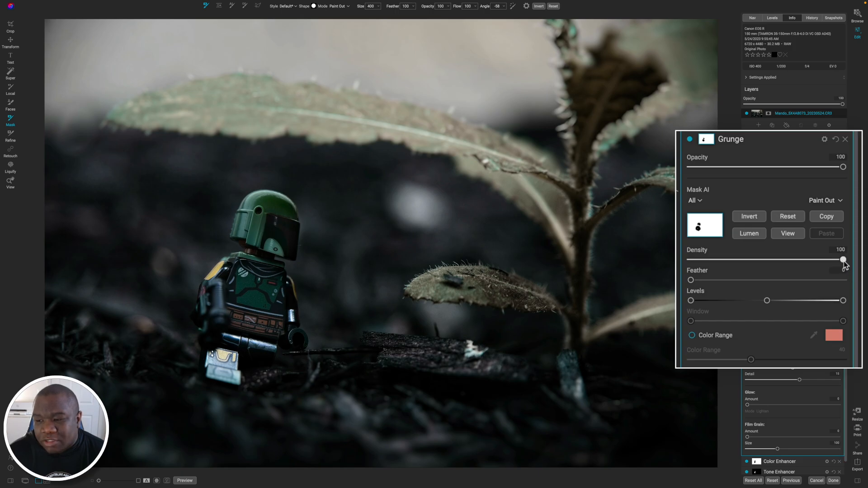
Reduce the Grunge mask's density to 68, checking the painted area in the mask view, and close the mask options.
{"action": "left_click_drag", "start_coordinate": [843, 261], "coordinate": [803, 261]}
{"action": "key", "text": "o"}
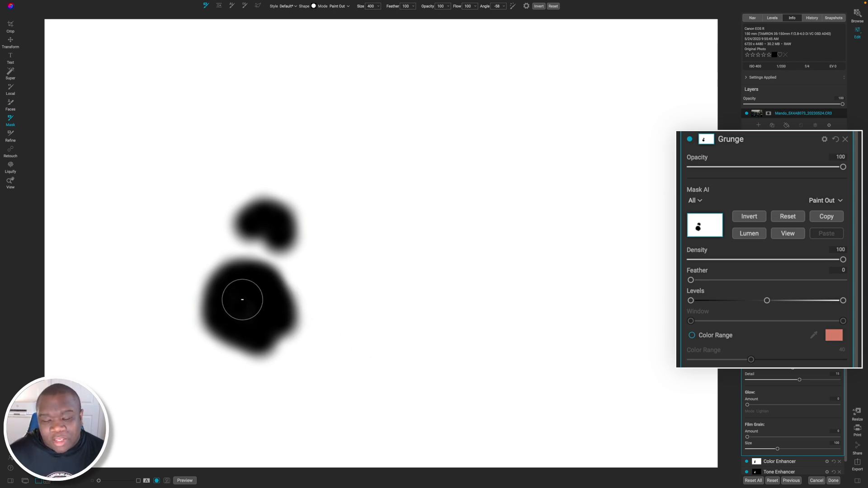
{"action": "left_click_drag", "start_coordinate": [841, 265], "coordinate": [794, 263]}
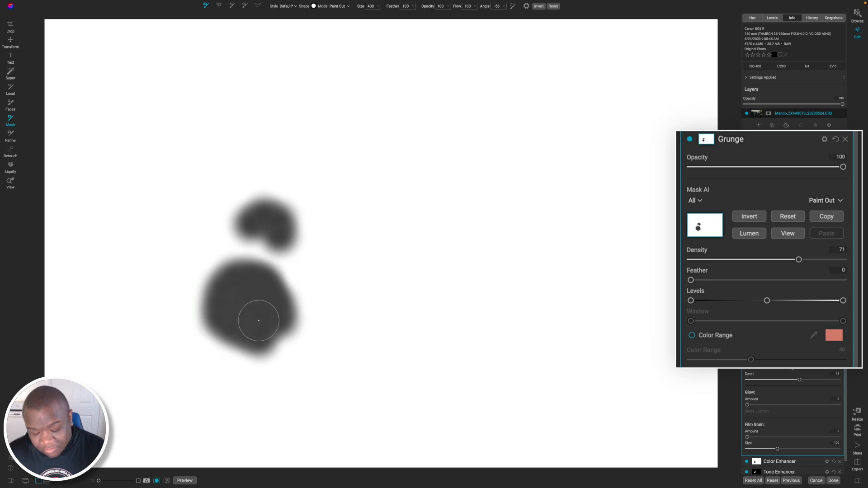
{"action": "key", "text": "o"}
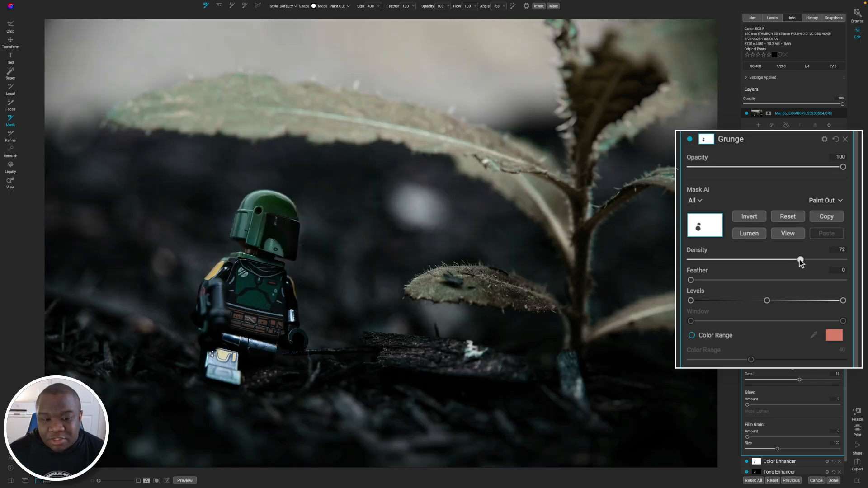
{"action": "left_click_drag", "start_coordinate": [799, 259], "coordinate": [843, 260]}
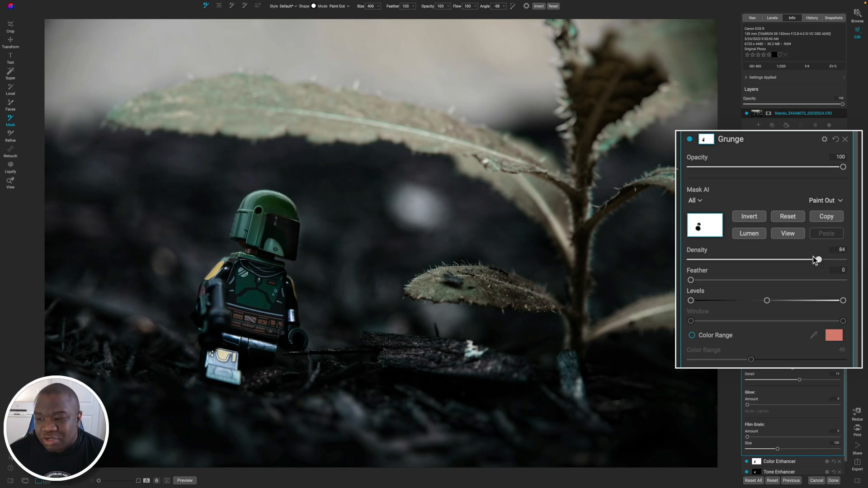
{"action": "left_click_drag", "start_coordinate": [813, 256], "coordinate": [794, 261]}
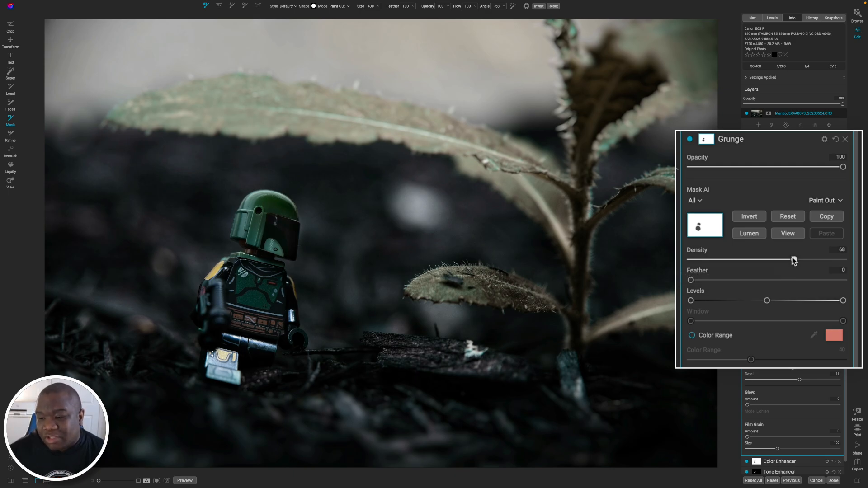
{"action": "left_click", "coordinate": [703, 140]}
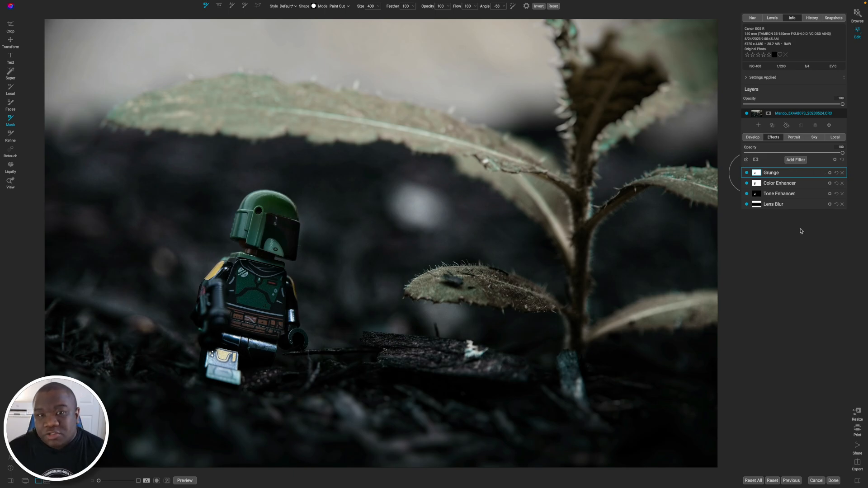
Add a LUTs filter and set its category to Cinematic LUTs.
{"action": "left_click", "coordinate": [796, 159]}
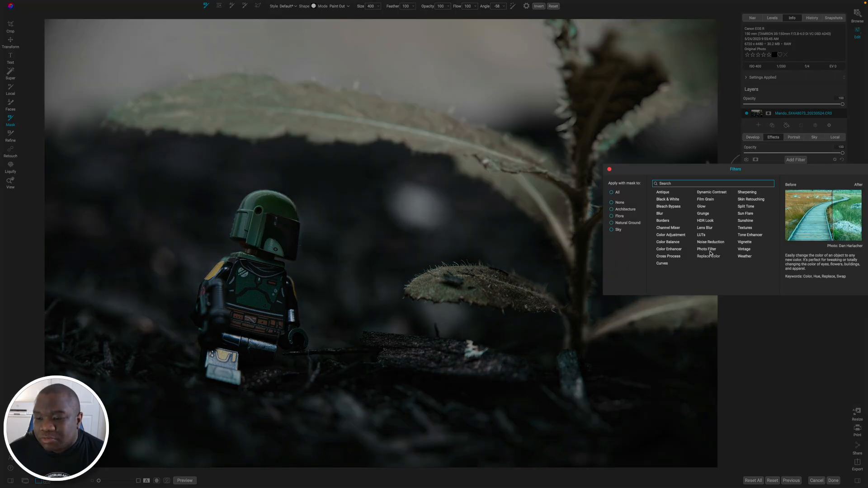
{"action": "left_click", "coordinate": [701, 235]}
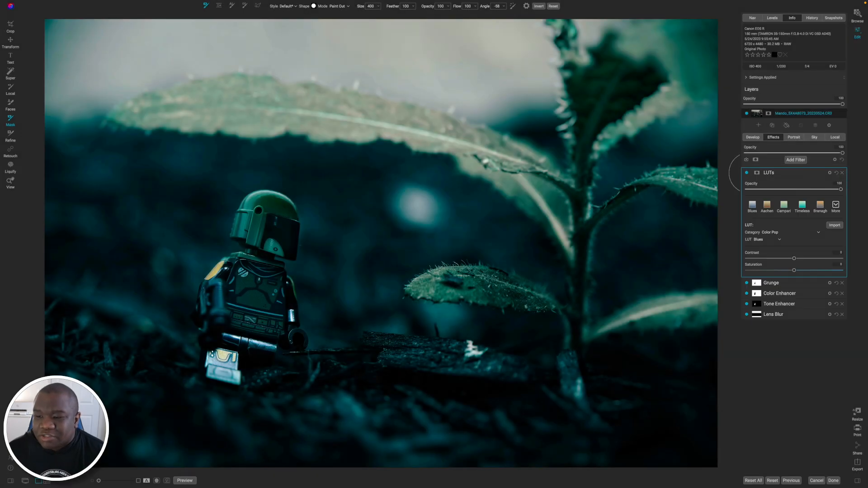
{"action": "left_click", "coordinate": [799, 234]}
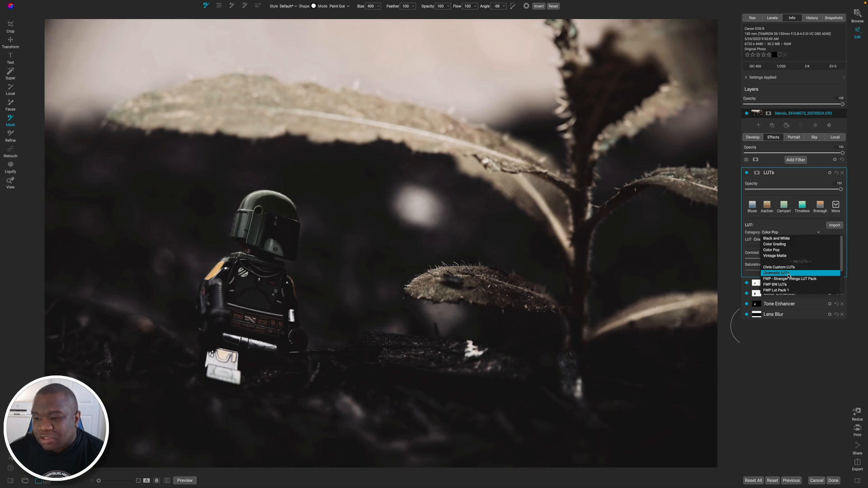
{"action": "left_click", "coordinate": [789, 273]}
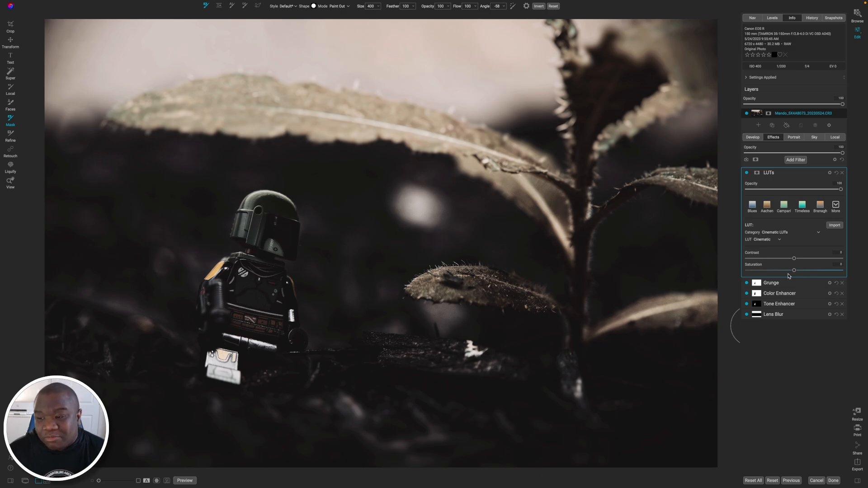
Preview the looks in the Cinematic LUTs category through Cinematic-25 and choose Cinematic.
{"action": "left_click", "coordinate": [779, 240]}
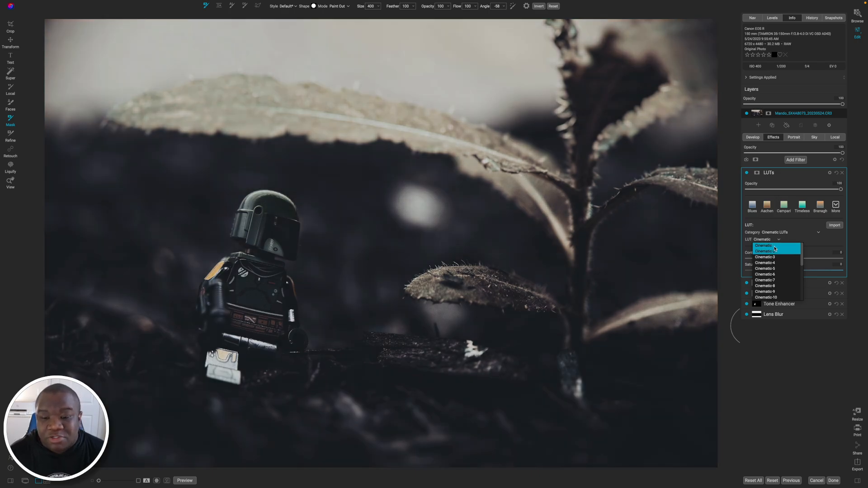
{"action": "key", "text": "Down"}
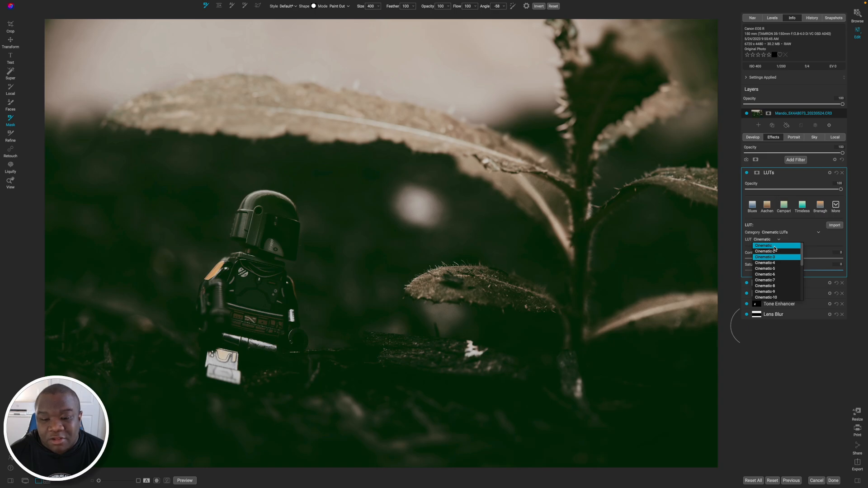
{"action": "key", "text": "Down"}
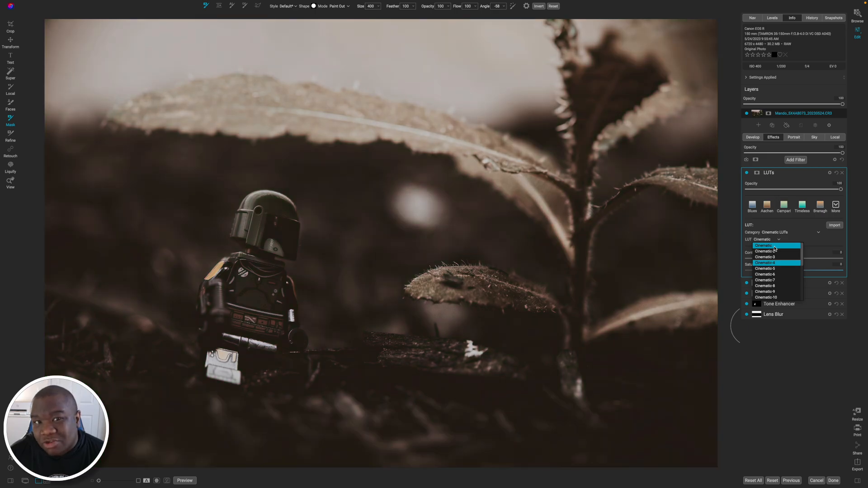
{"action": "key", "text": "Down"}
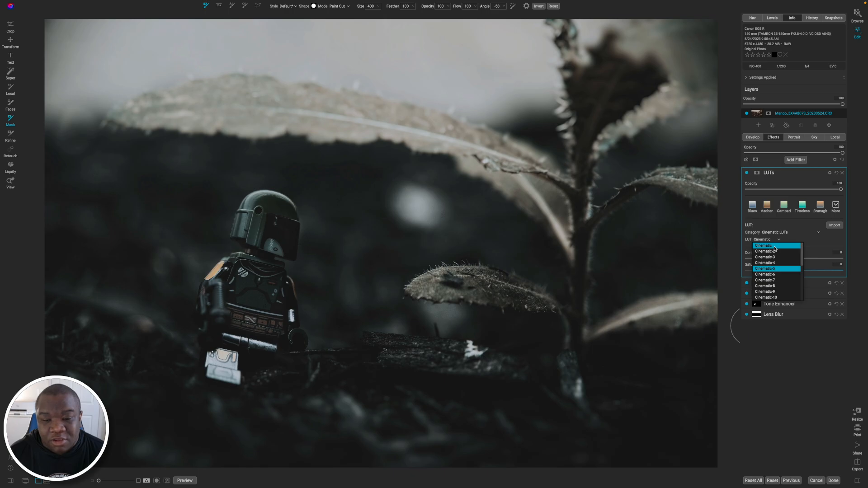
{"action": "key", "text": "Down"}
{"action": "key", "text": "Down"}
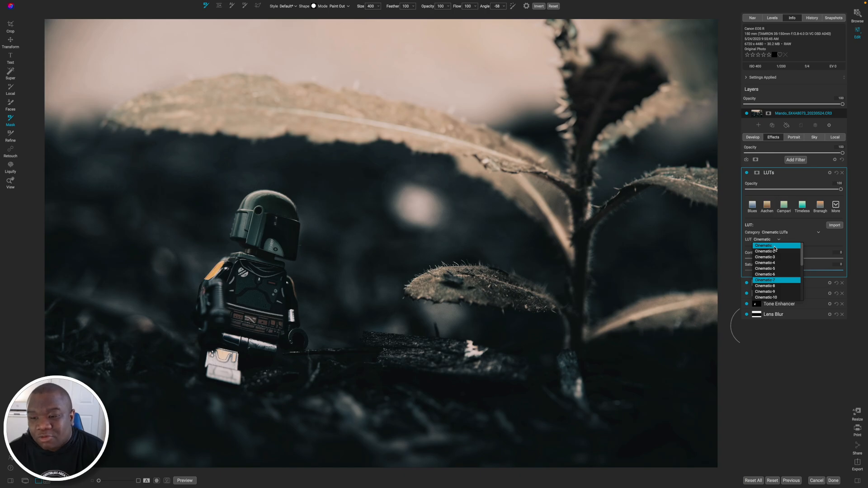
{"action": "key", "text": "Down"}
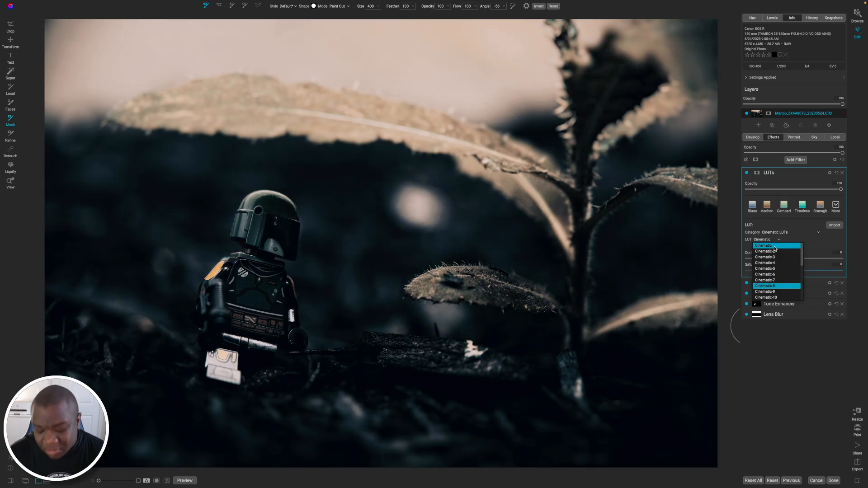
{"action": "key", "text": "Down"}
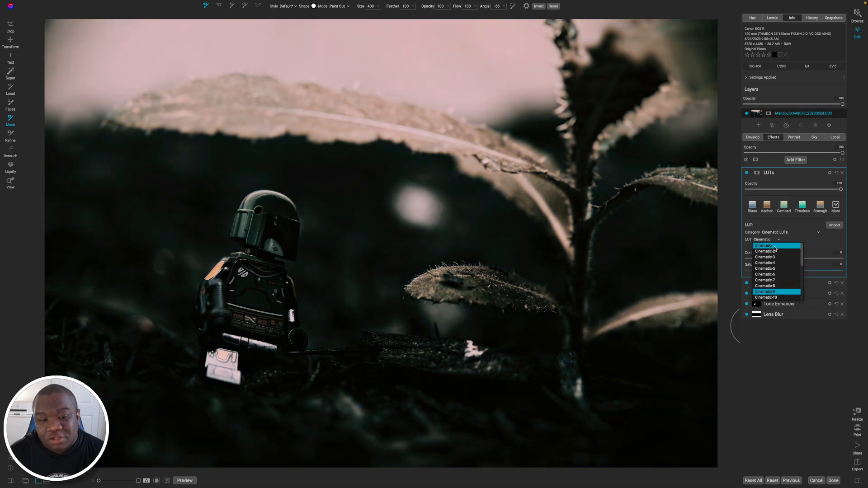
{"action": "key", "text": "Down"}
{"action": "key", "text": "Down"}
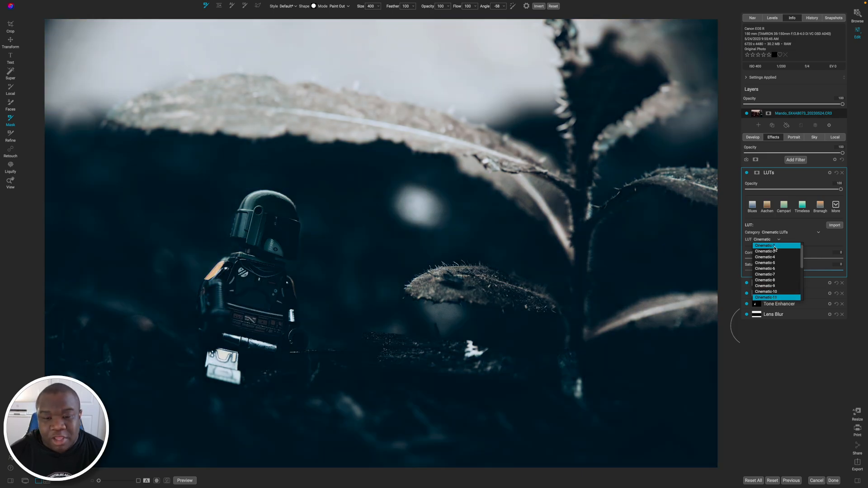
{"action": "key", "text": "Down"}
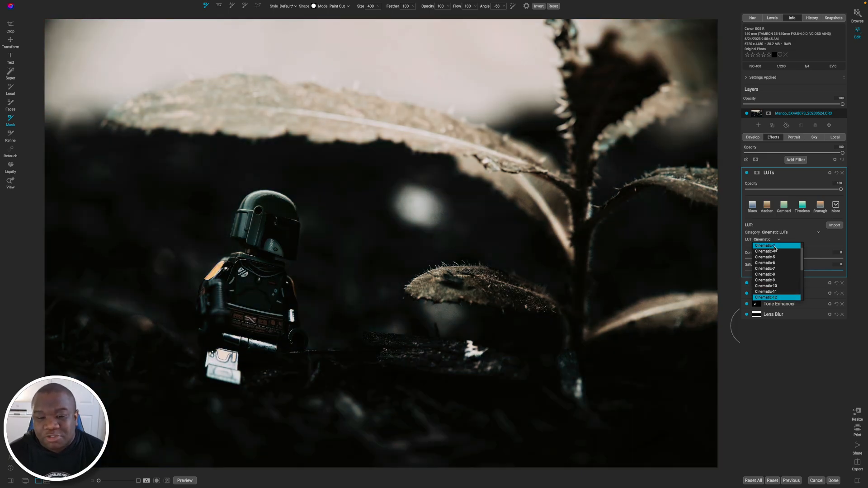
{"action": "key", "text": "Down"}
{"action": "key", "text": "Down"}
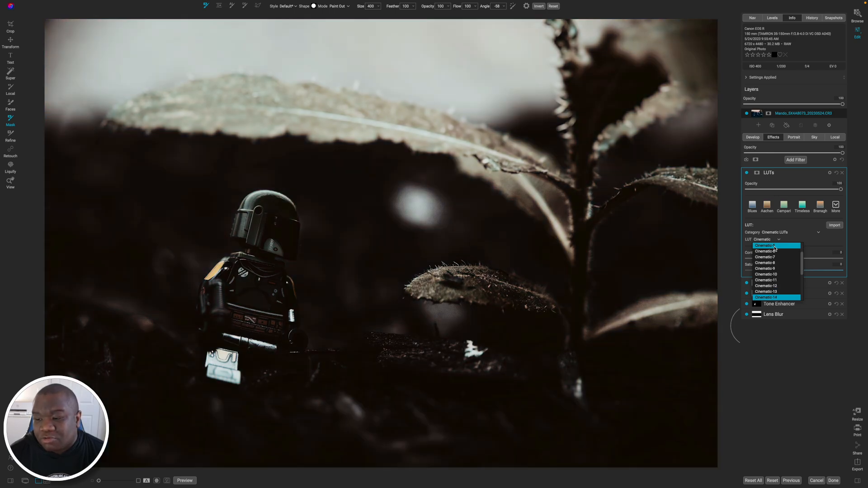
{"action": "key", "text": "Down"}
{"action": "key", "text": "Down"}
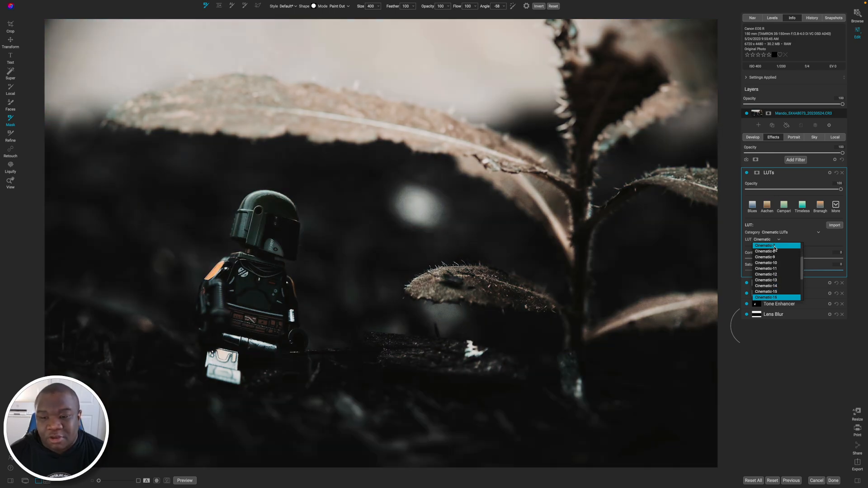
{"action": "key", "text": "Down"}
{"action": "key", "text": "Down"}
{"action": "key", "text": "Down"}
{"action": "key", "text": "Down"}
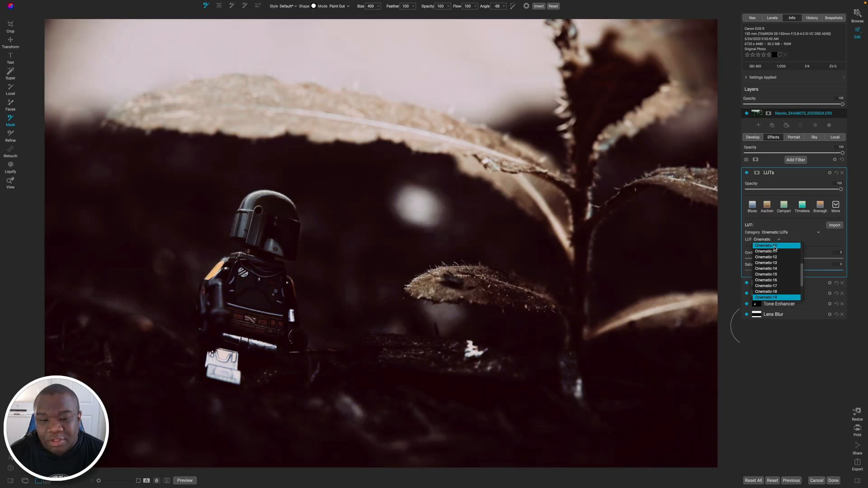
{"action": "key", "text": "Down"}
{"action": "key", "text": "Down"}
{"action": "key", "text": "Down"}
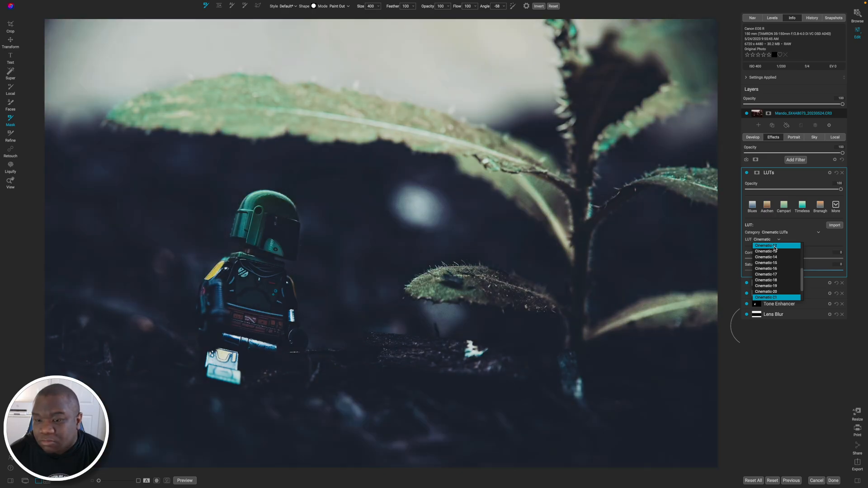
{"action": "key", "text": "Down"}
{"action": "key", "text": "Down"}
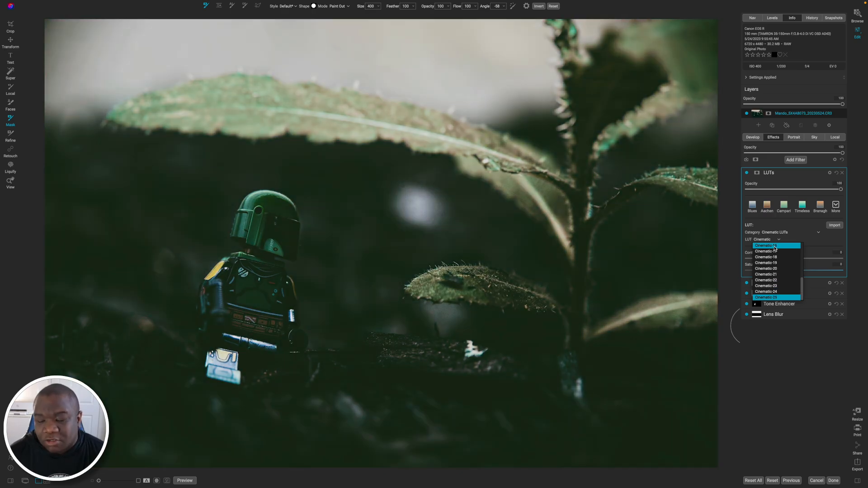
{"action": "scroll", "coordinate": [767, 276], "scroll_direction": "up", "scroll_amount": 10}
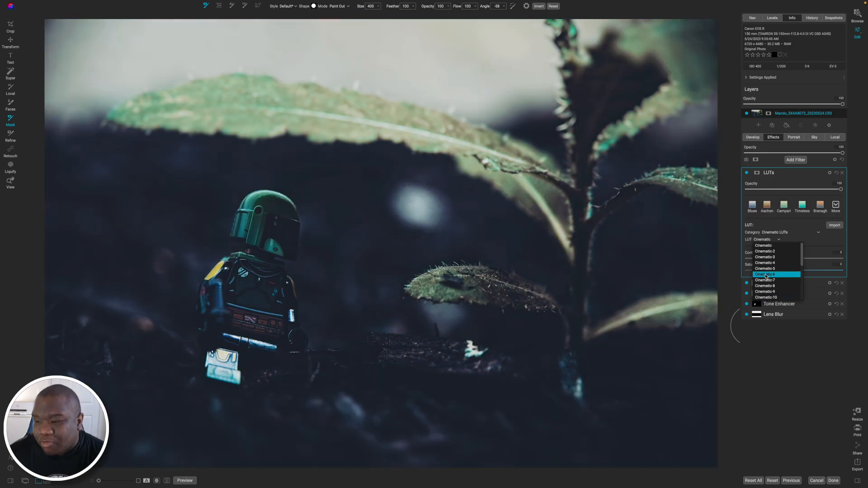
{"action": "left_click", "coordinate": [765, 247]}
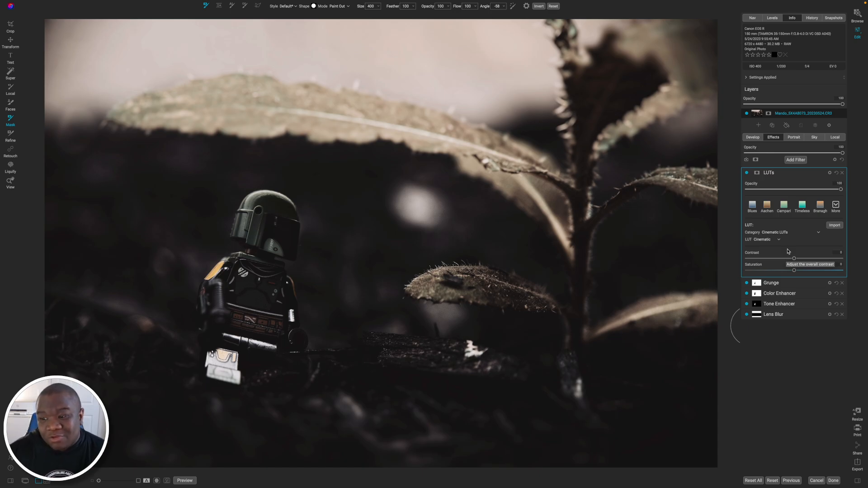
Set the LUTs filter's blending mode to Color and lower its opacity to 79.
{"action": "left_click", "coordinate": [830, 172]}
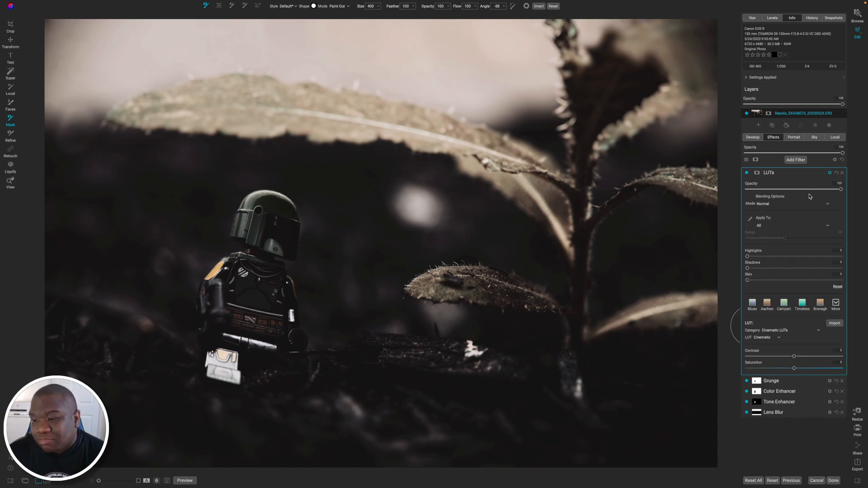
{"action": "left_click", "coordinate": [771, 205]}
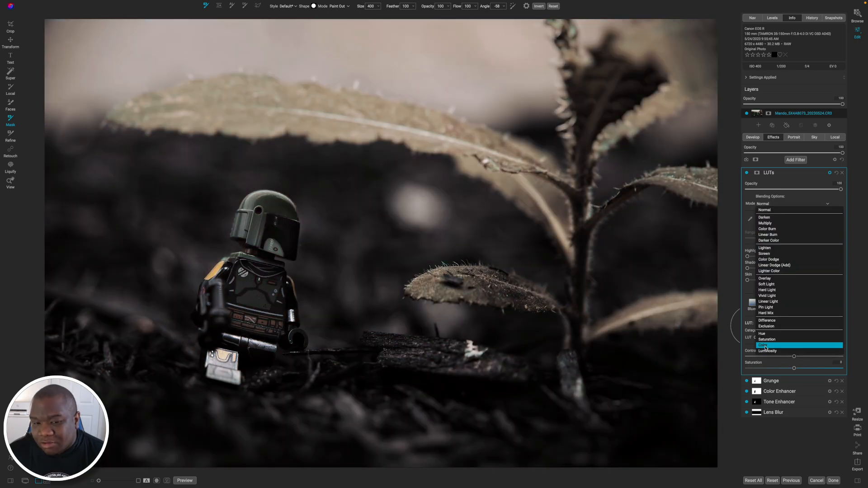
{"action": "left_click", "coordinate": [765, 344]}
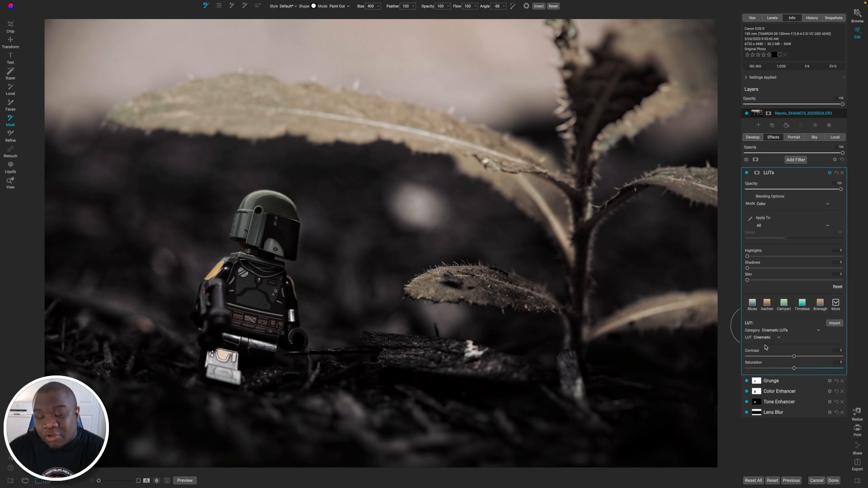
{"action": "left_click", "coordinate": [763, 206]}
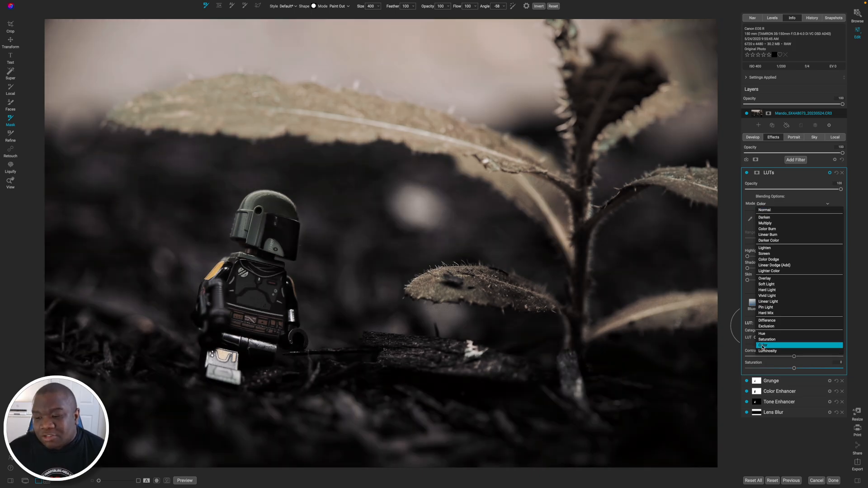
{"action": "left_click", "coordinate": [762, 345]}
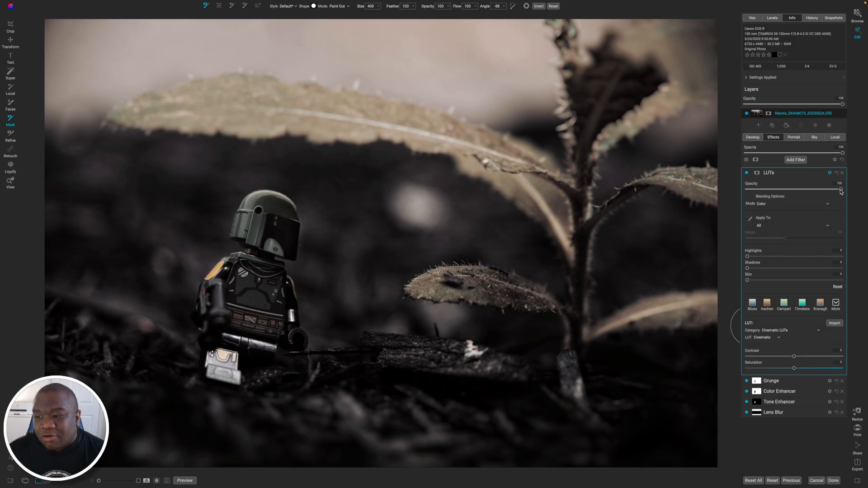
{"action": "left_click_drag", "start_coordinate": [841, 190], "coordinate": [822, 191]}
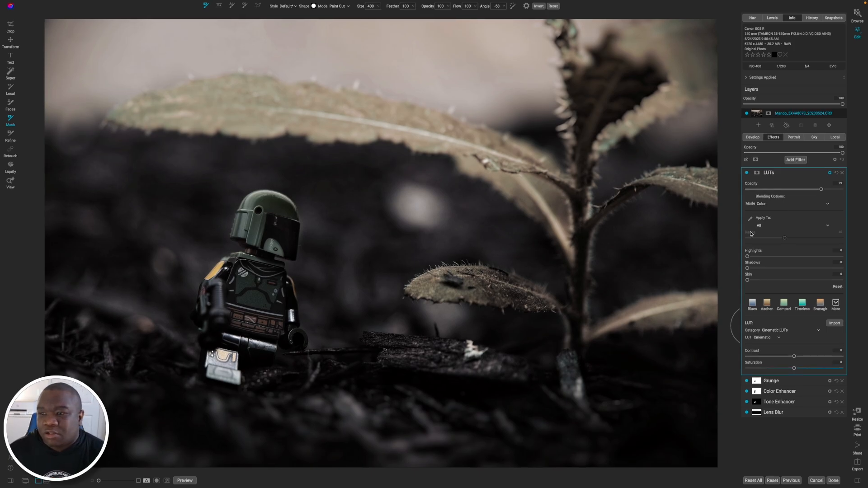
Compare the edited photo with the original by switching the preview off and back on.
{"action": "left_click", "coordinate": [724, 246]}
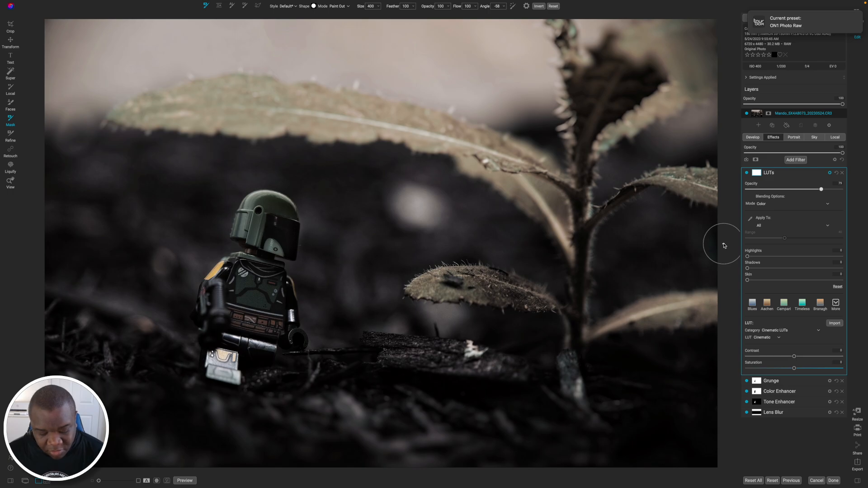
{"action": "key", "text": "ctrl+p"}
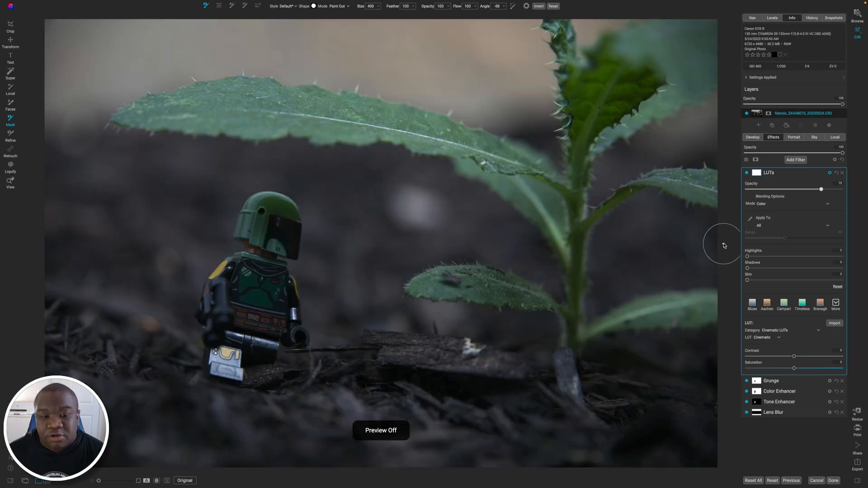
{"action": "key", "text": "ctrl+p"}
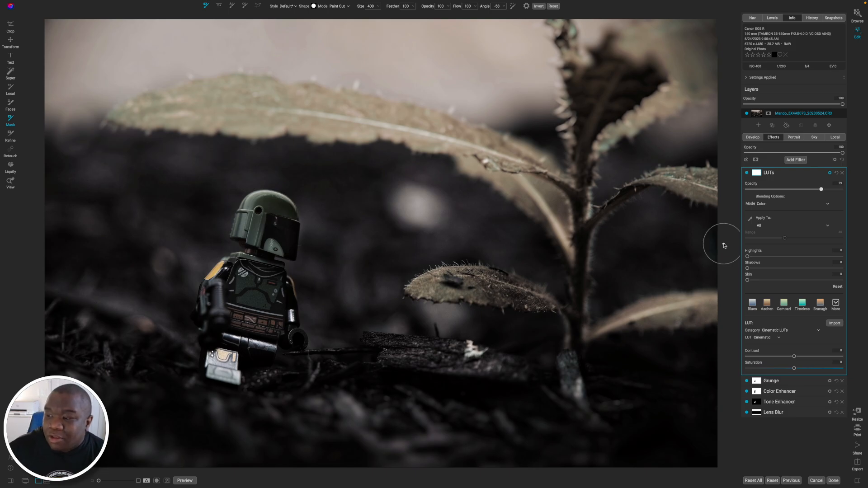
Add a Film Grain filter with the film set to Ilford XP2 Super 400 and the grain size to 129.
{"action": "left_click", "coordinate": [795, 160]}
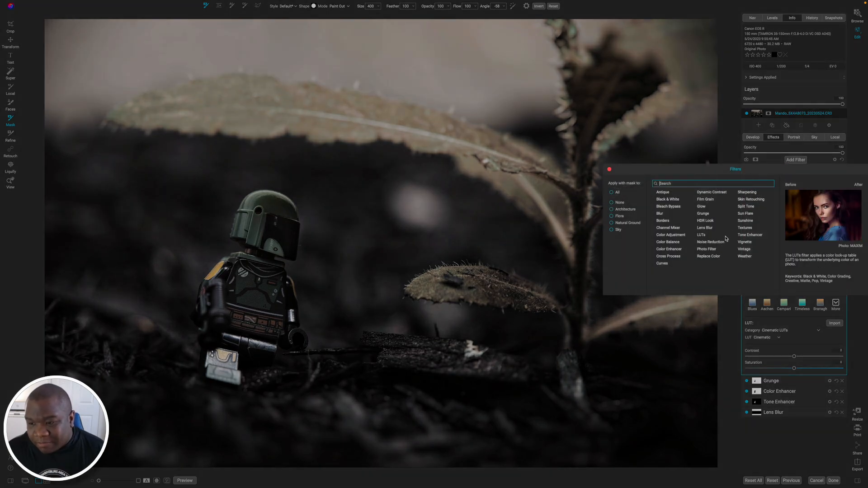
{"action": "left_click", "coordinate": [705, 199]}
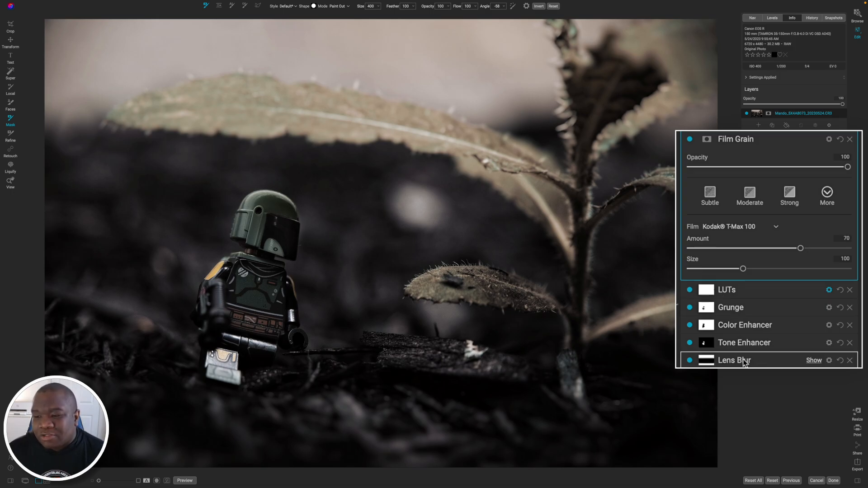
{"action": "left_click", "coordinate": [762, 229]}
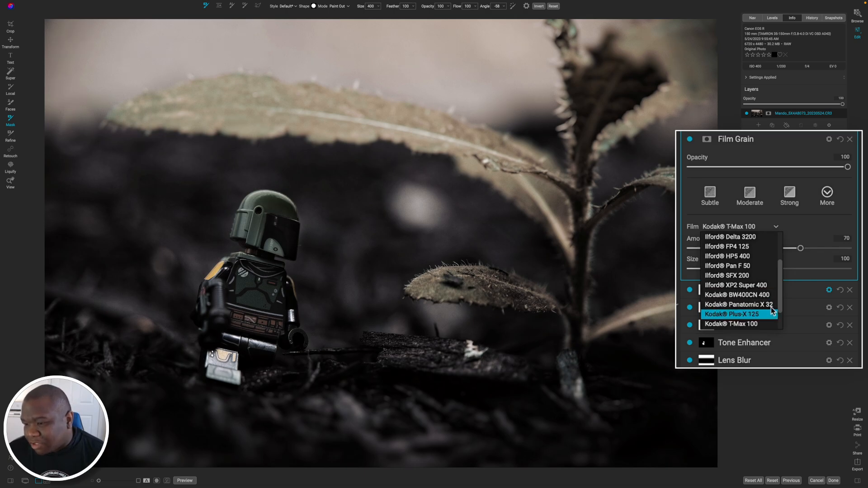
{"action": "left_click", "coordinate": [763, 288]}
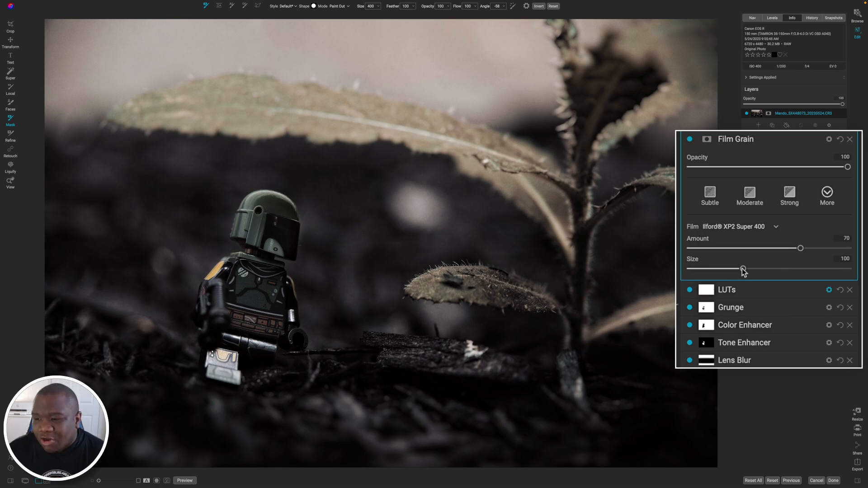
{"action": "left_click_drag", "start_coordinate": [742, 270], "coordinate": [774, 270]}
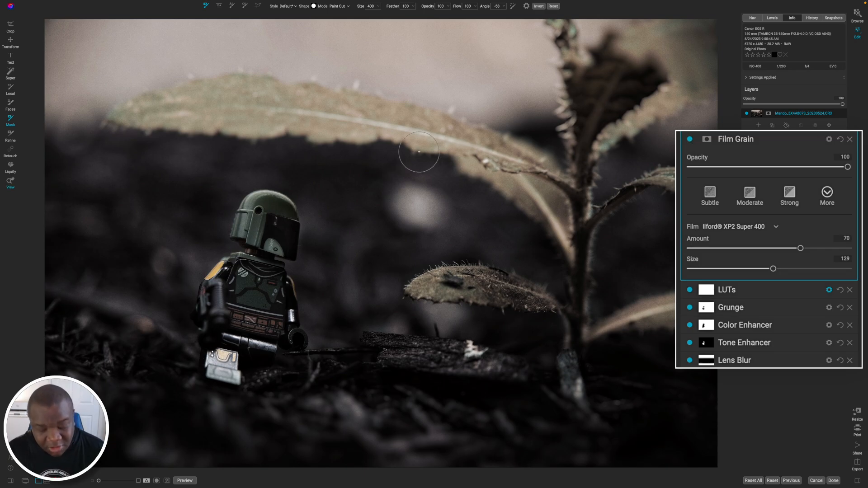
Compare the photo with and without Film Grain at 100% zoom, and return to the fitted view.
{"action": "key", "text": "z"}
{"action": "left_click", "coordinate": [415, 141]}
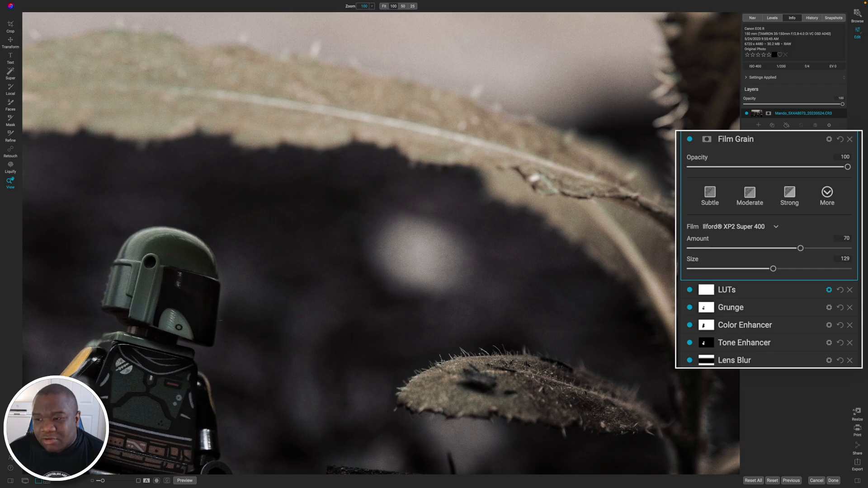
{"action": "left_click", "coordinate": [690, 140]}
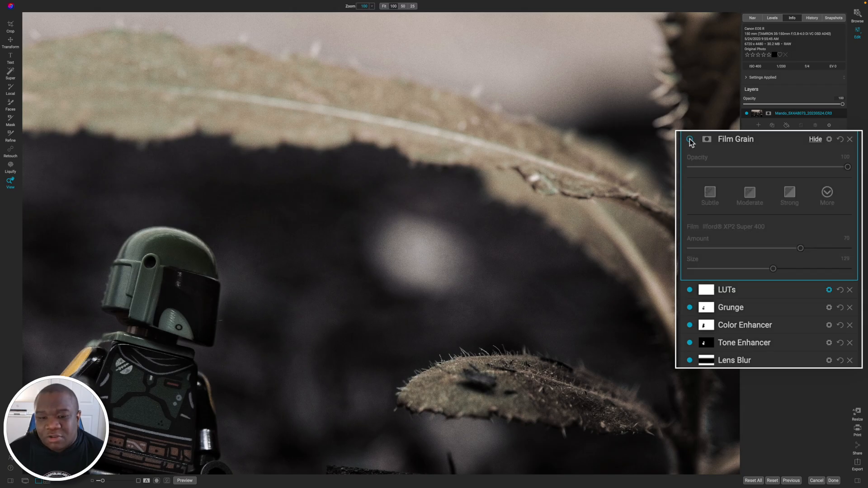
{"action": "left_click", "coordinate": [690, 139]}
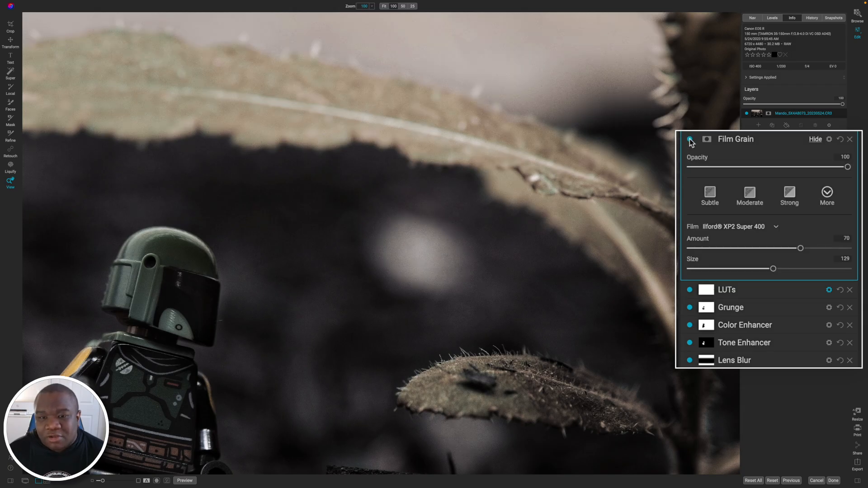
{"action": "left_click", "coordinate": [690, 140]}
{"action": "left_click", "coordinate": [690, 139]}
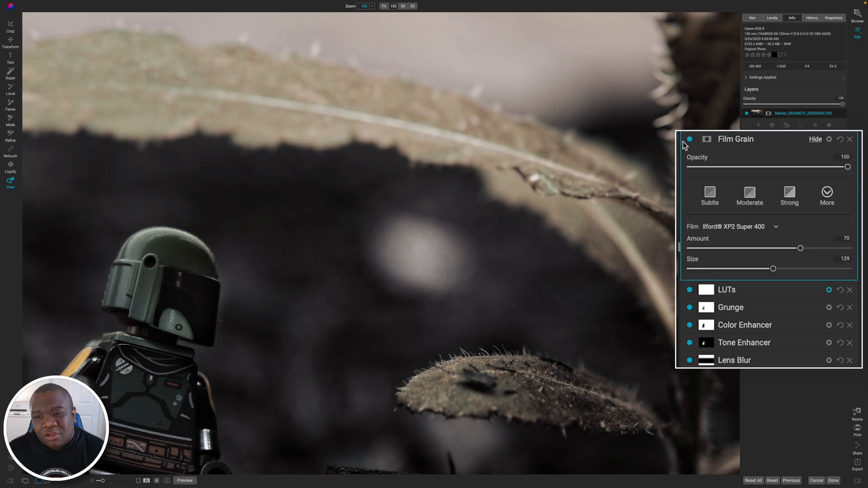
{"action": "key", "text": "ctrl+0"}
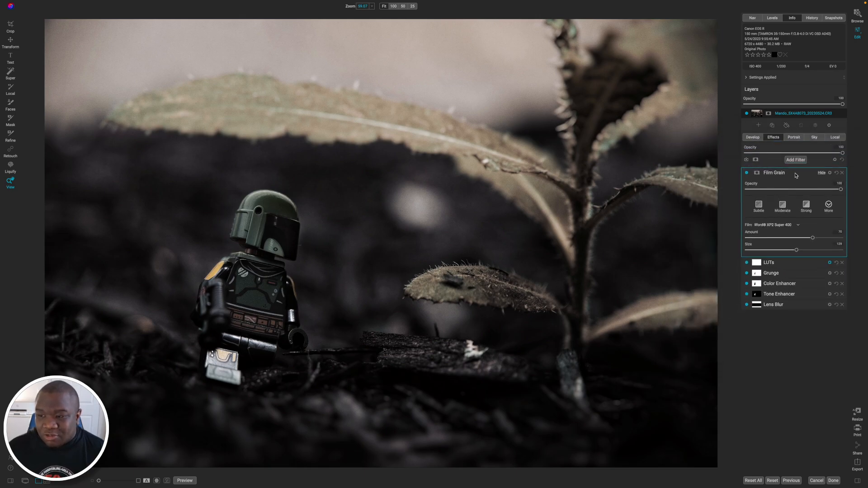
Collapse the Film Grain filter, add a Weather filter, and preview its precipitation textures while keeping None.
{"action": "left_click", "coordinate": [795, 174]}
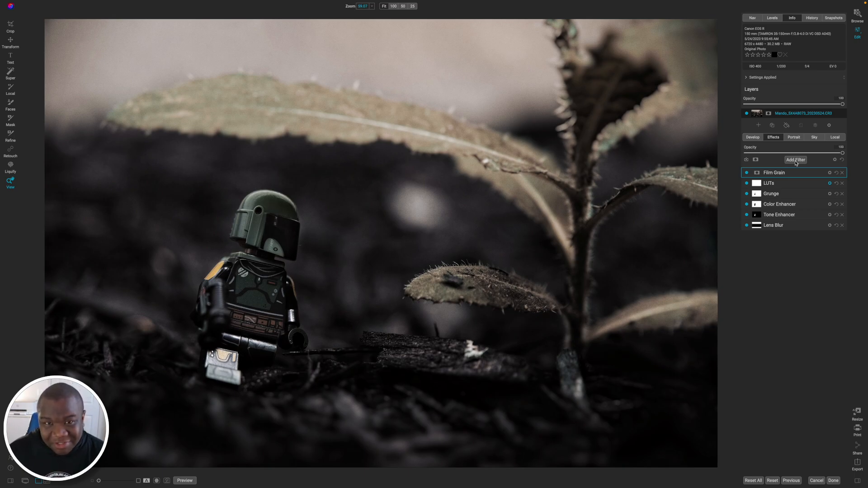
{"action": "left_click", "coordinate": [795, 160]}
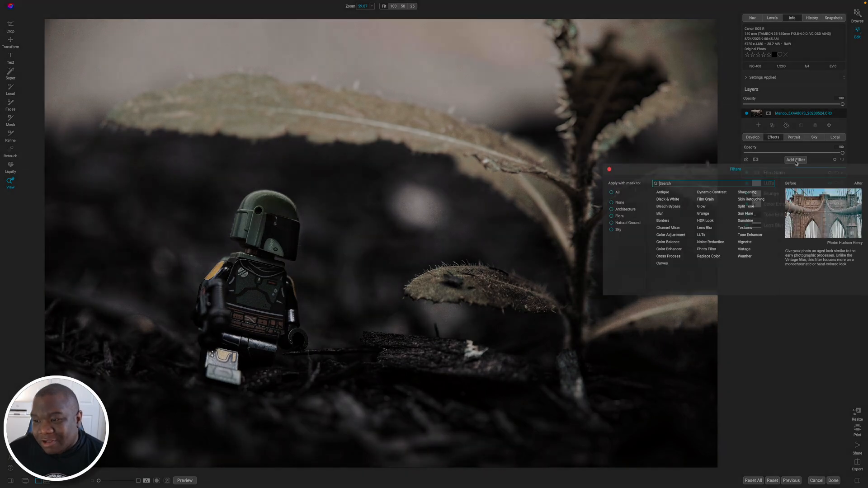
{"action": "left_click", "coordinate": [745, 256]}
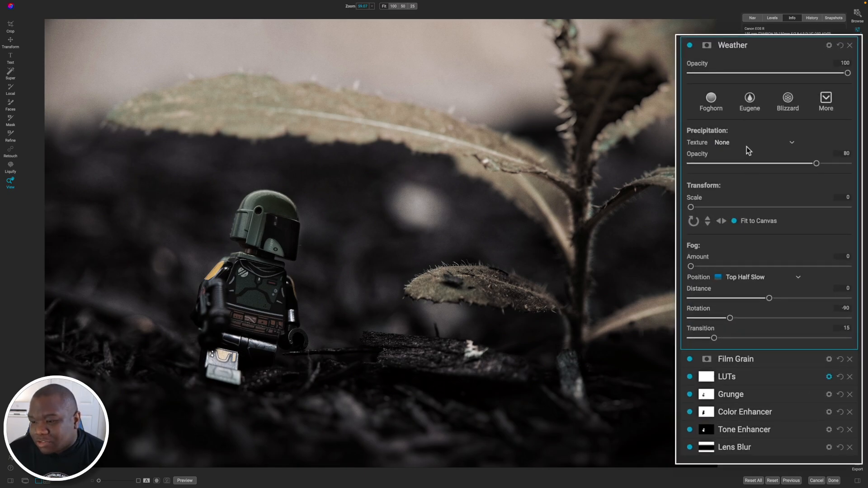
{"action": "left_click", "coordinate": [746, 144]}
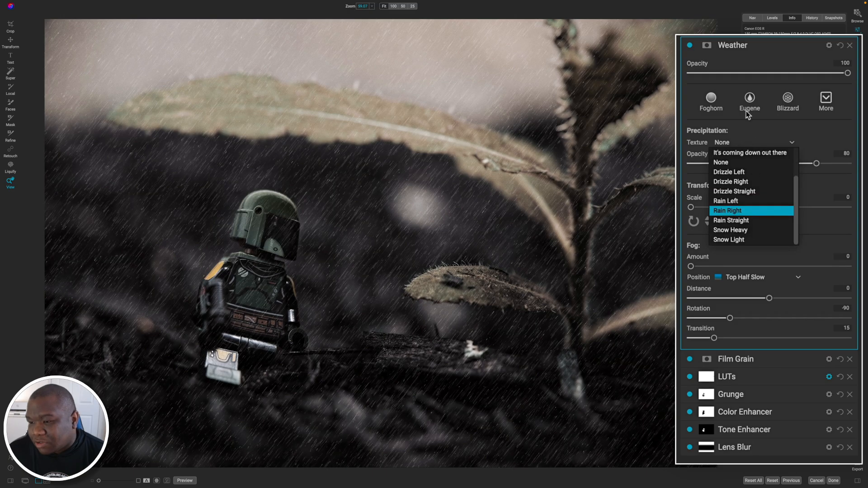
{"action": "left_click", "coordinate": [757, 138]}
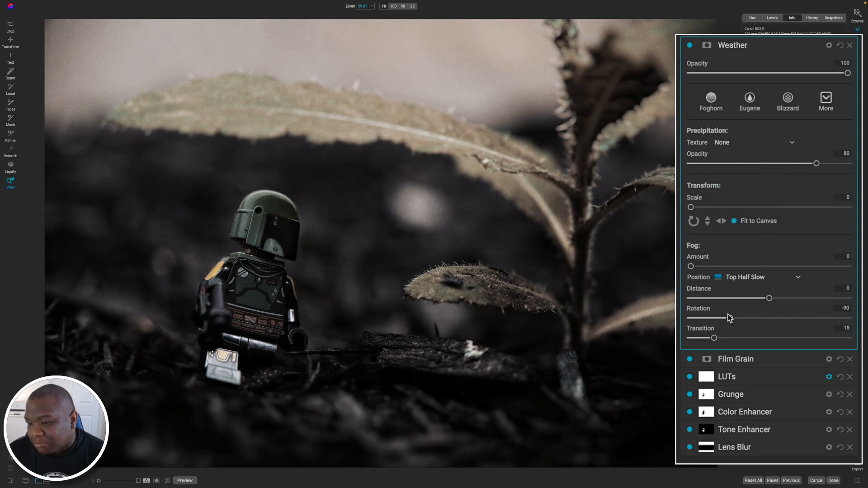
Add fog from the Bottom Half Slow position, with the distance set to 24 and the amount to 38.
{"action": "left_click_drag", "start_coordinate": [690, 267], "coordinate": [741, 266]}
{"action": "left_click", "coordinate": [797, 278]}
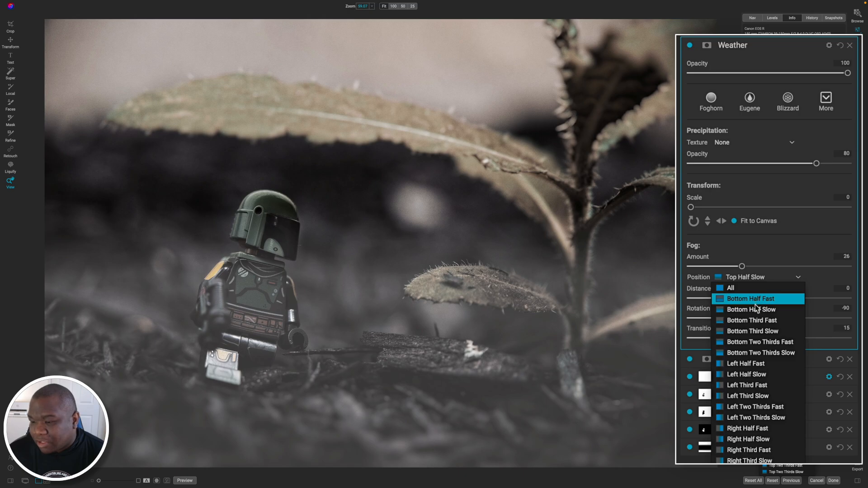
{"action": "left_click", "coordinate": [755, 310]}
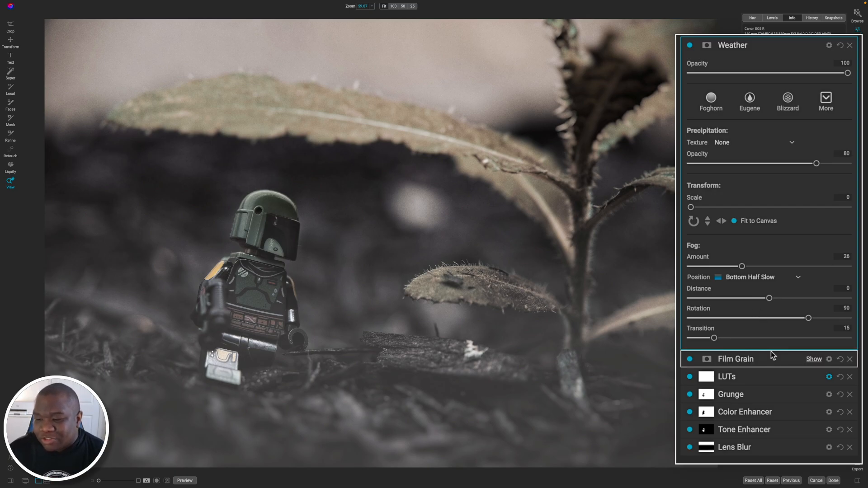
{"action": "left_click_drag", "start_coordinate": [768, 298], "coordinate": [788, 299]}
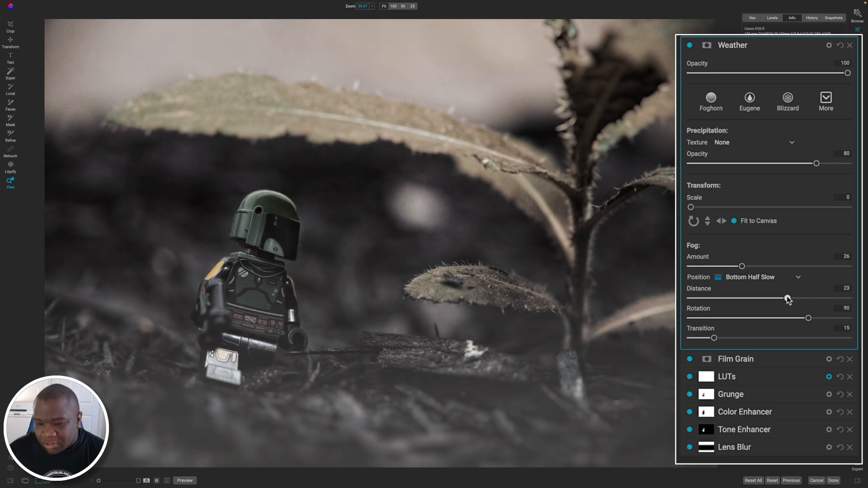
{"action": "left_click_drag", "start_coordinate": [787, 296], "coordinate": [788, 296]}
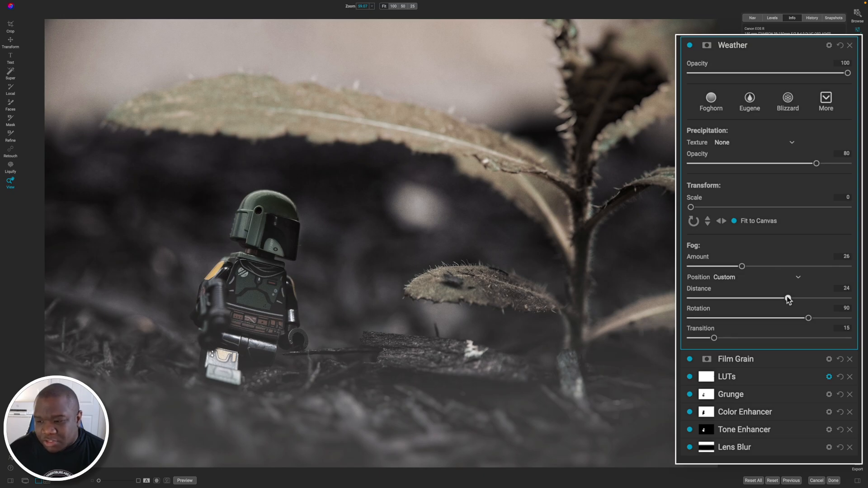
{"action": "left_click_drag", "start_coordinate": [742, 266], "coordinate": [765, 266]}
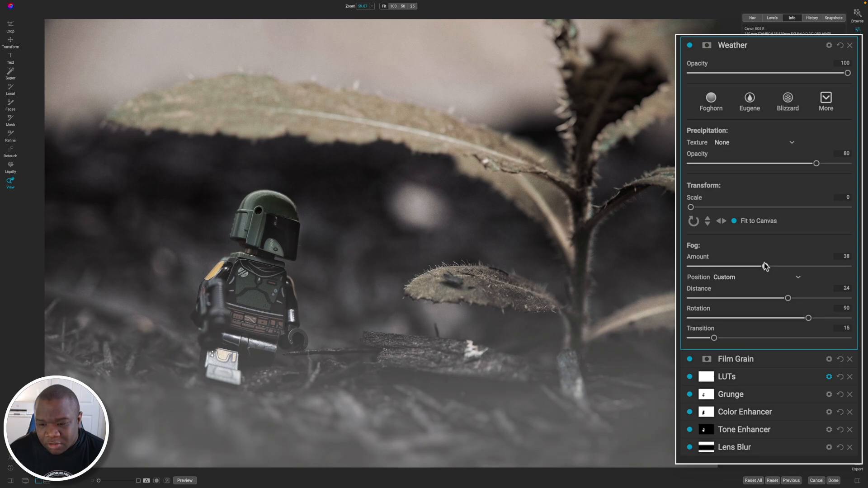
Collapse the Weather filter and add a second one with top-half fog: amount 66, distance 37 and transition 31.
{"action": "mouse_move", "coordinate": [747, 379]}
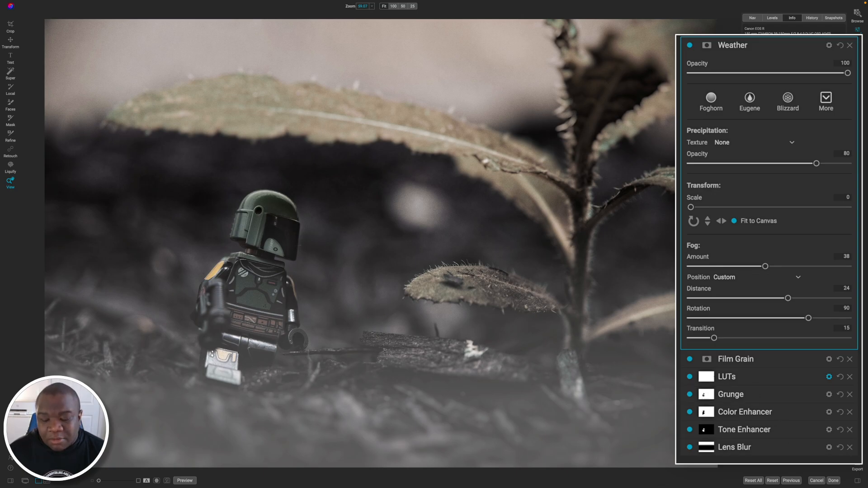
{"action": "left_click", "coordinate": [788, 172]}
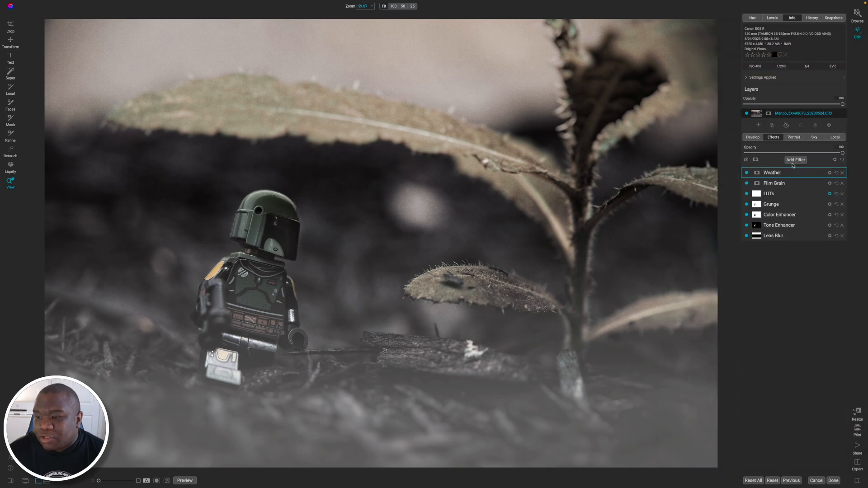
{"action": "left_click", "coordinate": [794, 160]}
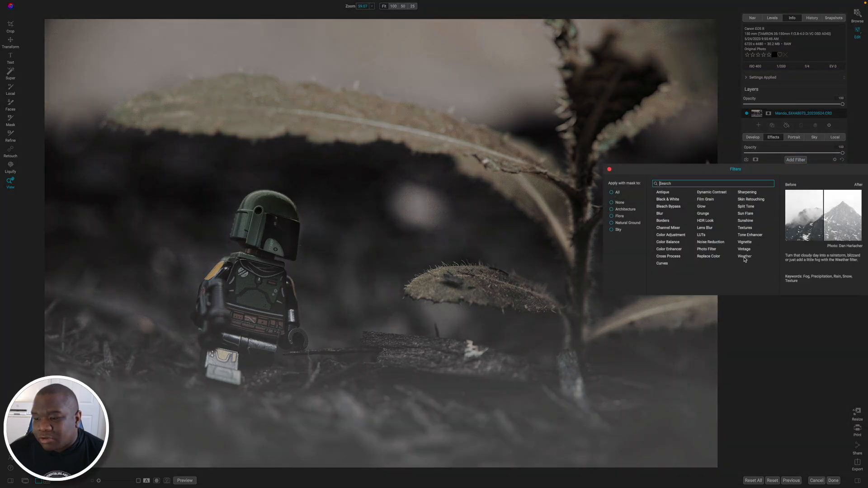
{"action": "left_click_drag", "start_coordinate": [691, 266], "coordinate": [746, 268]}
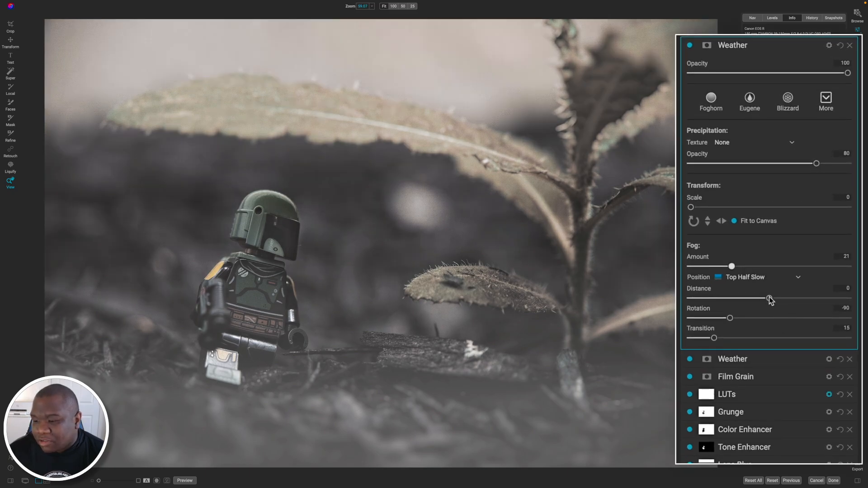
{"action": "left_click_drag", "start_coordinate": [768, 298], "coordinate": [814, 304]}
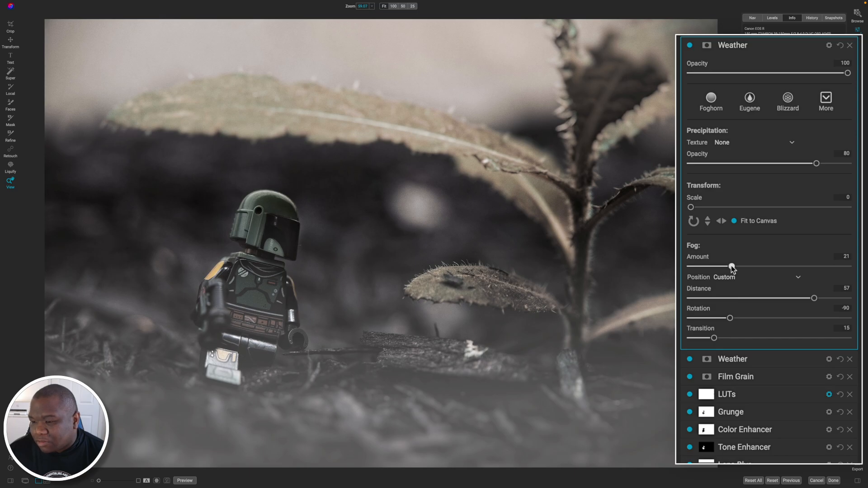
{"action": "left_click_drag", "start_coordinate": [731, 266], "coordinate": [821, 270]}
{"action": "left_click_drag", "start_coordinate": [813, 298], "coordinate": [798, 299]}
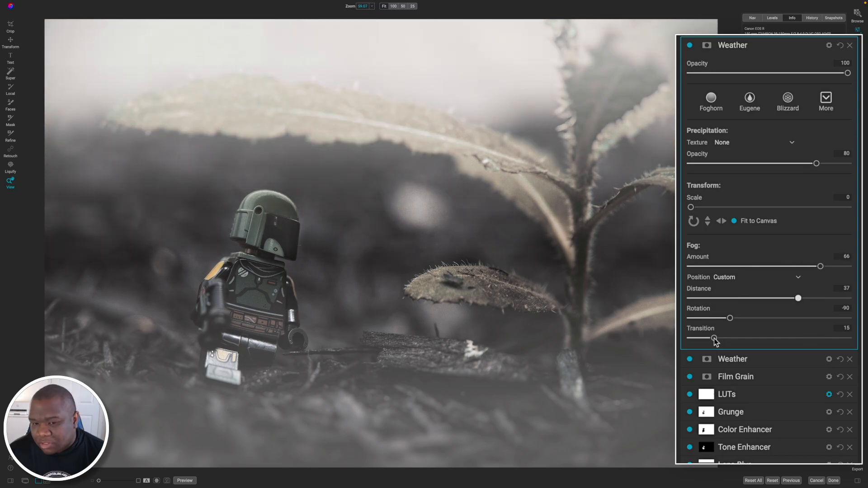
{"action": "left_click_drag", "start_coordinate": [714, 338], "coordinate": [739, 338]}
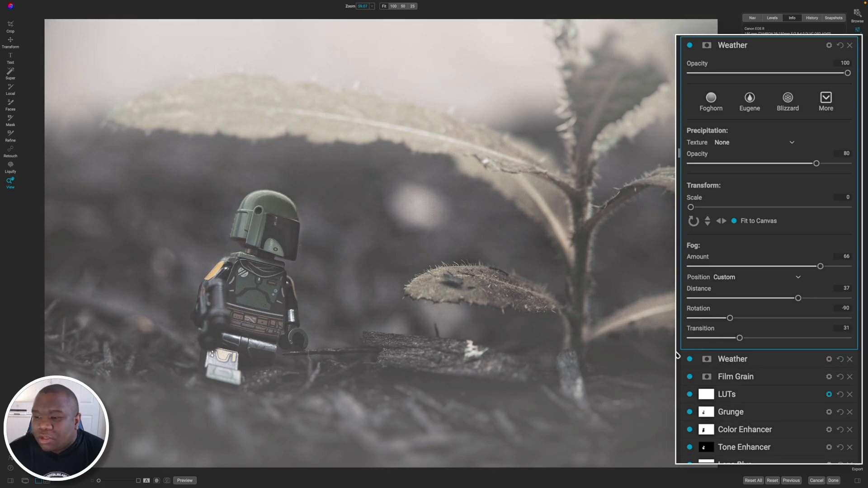
Open the new Weather filter's mask and paint the fog out over the toy figure's helmet and body.
{"action": "left_click", "coordinate": [707, 46]}
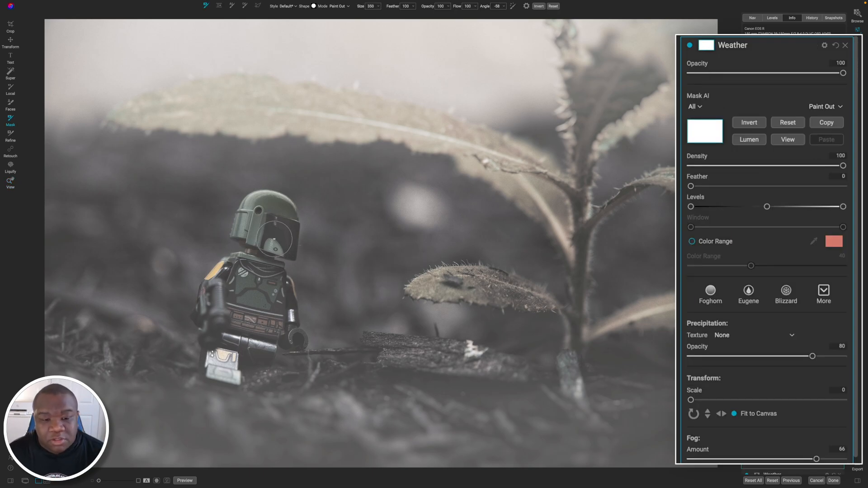
{"action": "key", "text": "bracketright"}
{"action": "key", "text": "bracketright"}
{"action": "left_click_drag", "start_coordinate": [261, 222], "coordinate": [273, 227]}
{"action": "mouse_move", "coordinate": [241, 281]}
{"action": "left_mouse_down"}
{"action": "mouse_move", "coordinate": [226, 286]}
{"action": "mouse_move", "coordinate": [223, 320]}
{"action": "mouse_move", "coordinate": [256, 311]}
{"action": "left_mouse_up"}
Switch the mask brush to Paint In and restore fog around the helmet's edges, using brush sizes 300 and 200.
{"action": "key", "text": "bracketleft"}
{"action": "key", "text": "bracketleft"}
{"action": "key", "text": "bracketleft"}
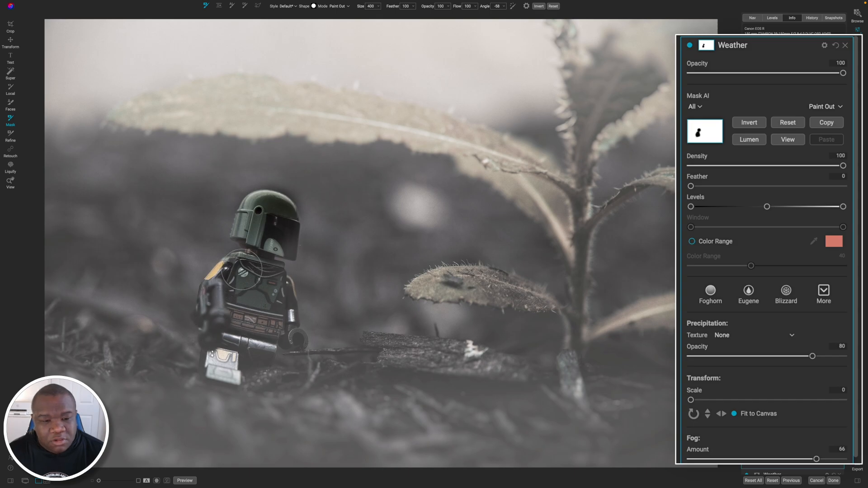
{"action": "key", "text": "bracketleft"}
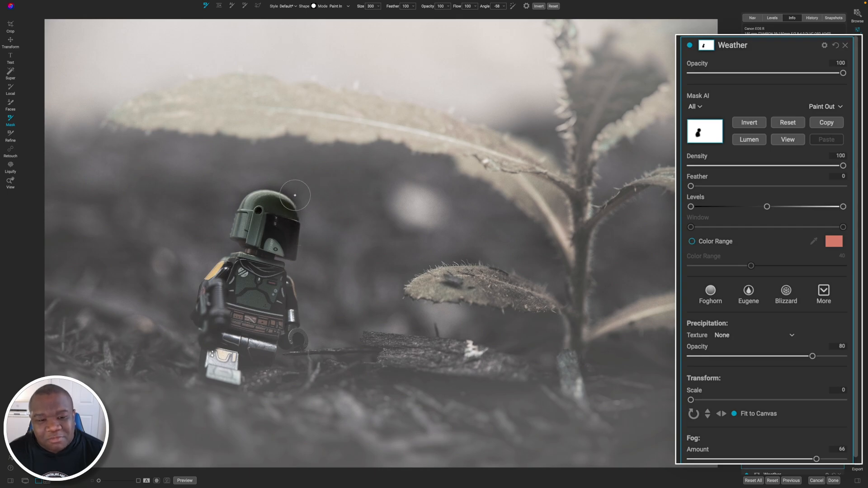
{"action": "key", "text": "bracketleft"}
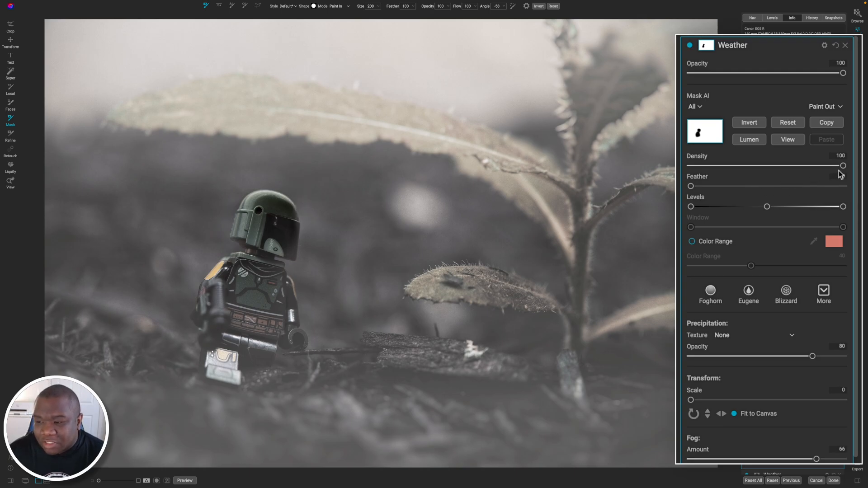
Enlarge the mask brush to 600 and inspect the Weather mask in black and white before returning to the photo.
{"action": "mouse_move", "coordinate": [843, 166]}
{"action": "left_mouse_down"}
{"action": "mouse_move", "coordinate": [810, 166]}
{"action": "mouse_move", "coordinate": [854, 165]}
{"action": "left_mouse_up"}
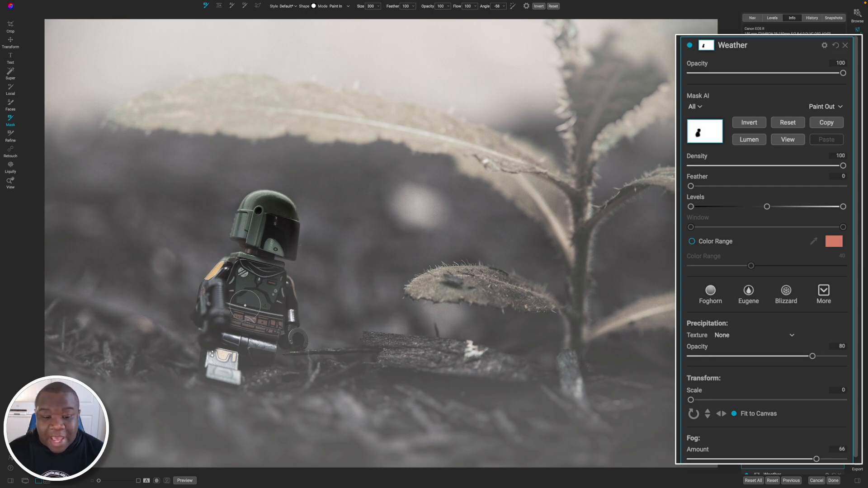
{"action": "key", "text": "bracketright"}
{"action": "key", "text": "bracketright"}
{"action": "key", "text": "bracketright"}
{"action": "key", "text": "bracketright"}
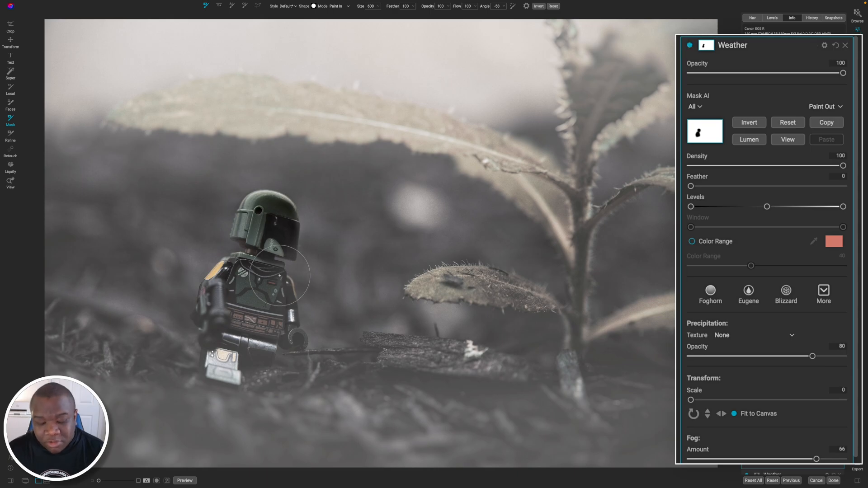
{"action": "key", "text": "ctrl+m"}
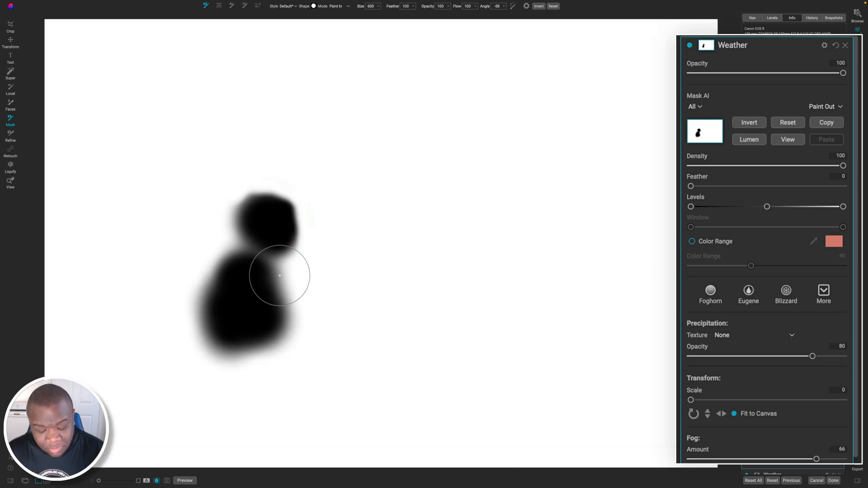
{"action": "key", "text": "ctrl+m"}
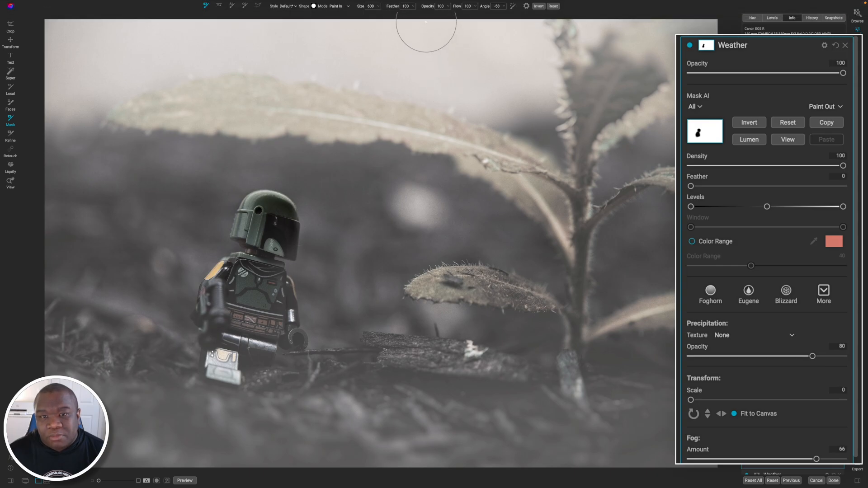
Blend fog lightly over the figure's mask with brush opacity 8, lower the Weather filter's opacity to 69, and collapse it.
{"action": "left_click_drag", "start_coordinate": [427, 6], "coordinate": [423, 10]}
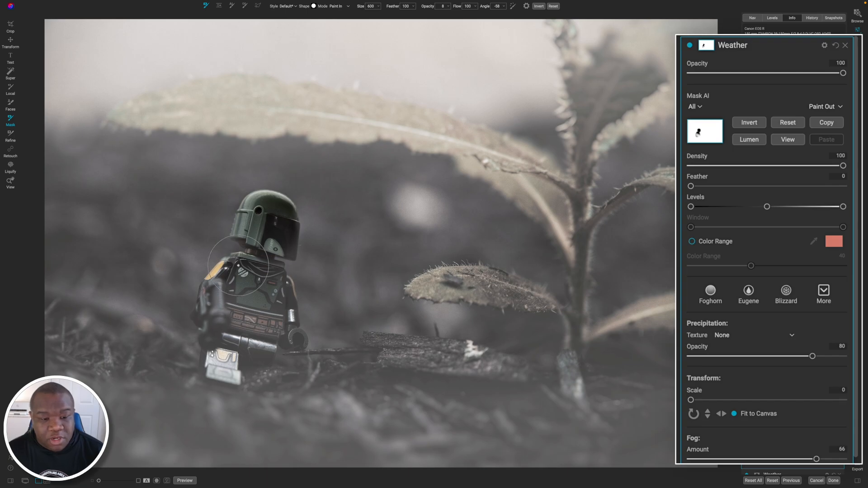
{"action": "key", "text": "bracketleft"}
{"action": "key", "text": "bracketleft"}
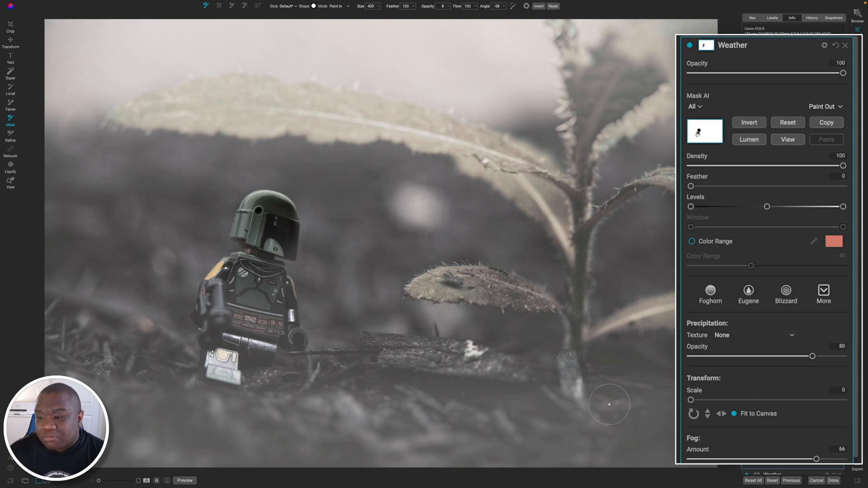
{"action": "left_click_drag", "start_coordinate": [838, 75], "coordinate": [796, 75]}
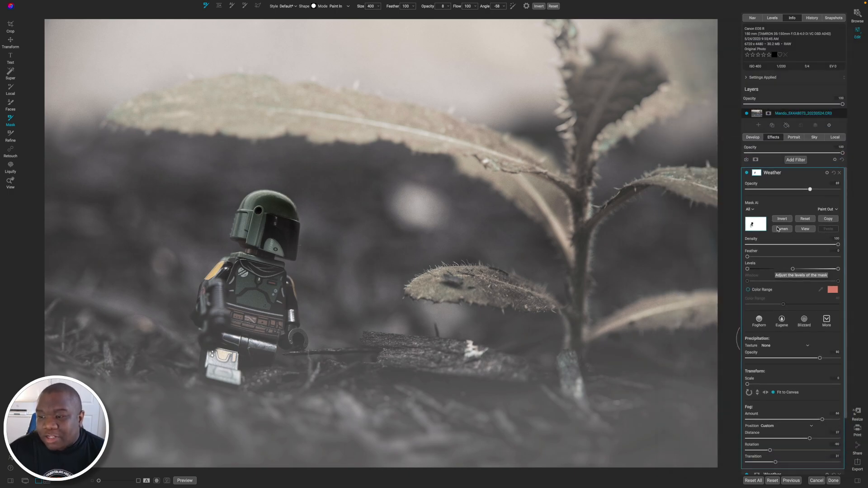
{"action": "left_click", "coordinate": [786, 176]}
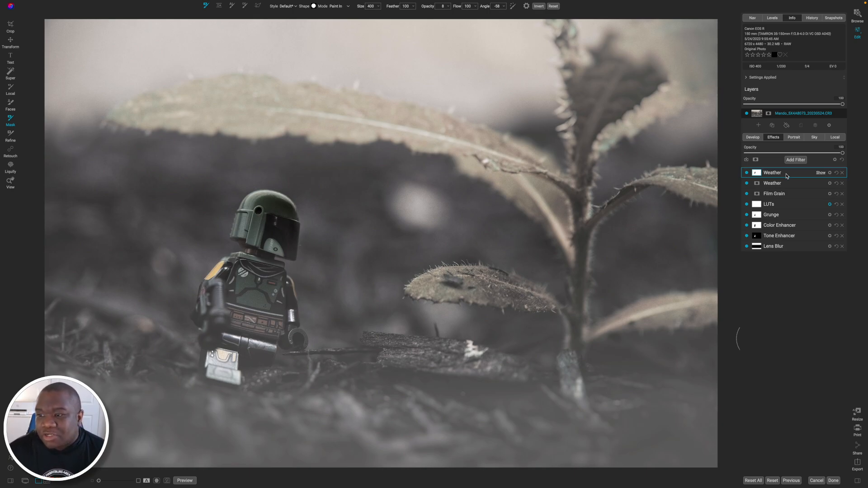
Add Mist3.jpg as a new layer from the ATMOS 1 Overlays folder in the Extras backgrounds.
{"action": "left_click", "coordinate": [759, 126]}
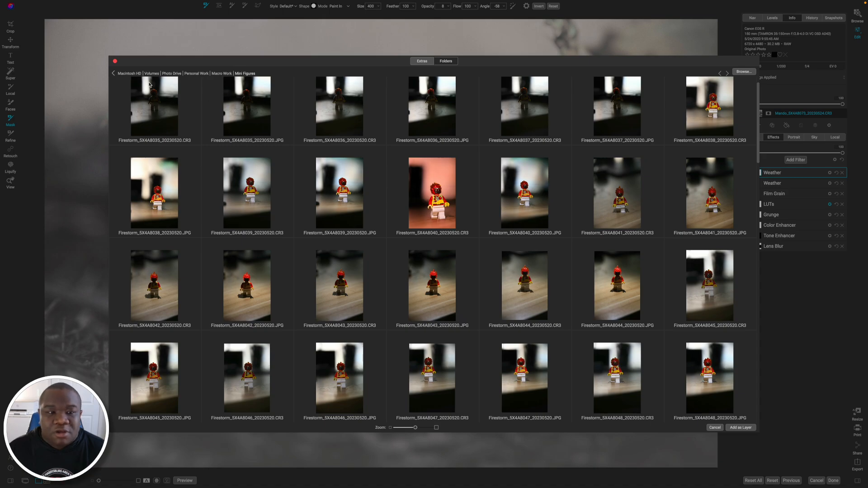
{"action": "left_click", "coordinate": [422, 61]}
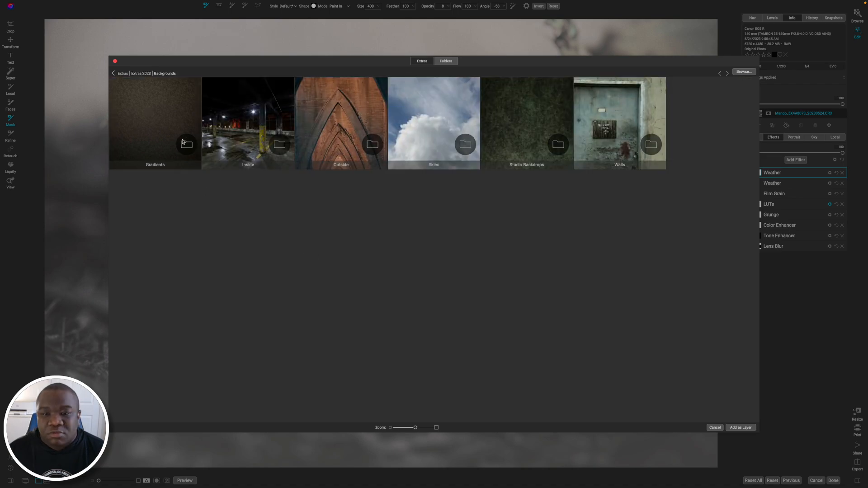
{"action": "left_click", "coordinate": [123, 73]}
{"action": "double_click", "coordinate": [158, 116]}
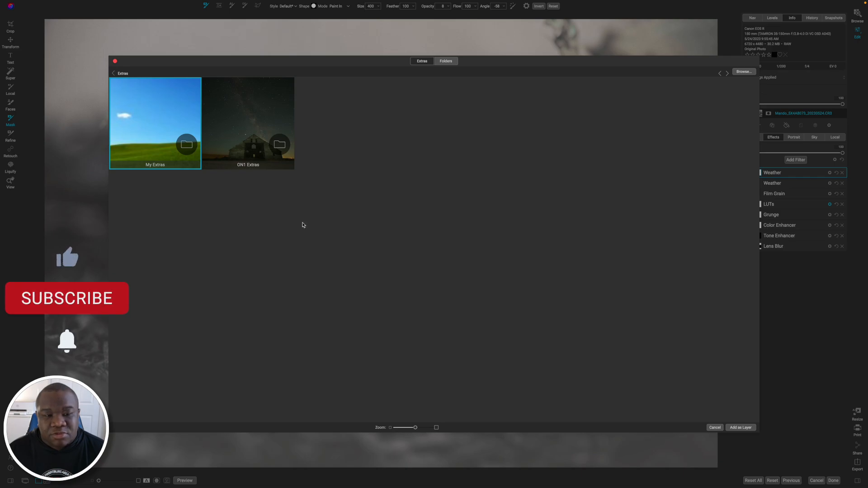
{"action": "double_click", "coordinate": [163, 123]}
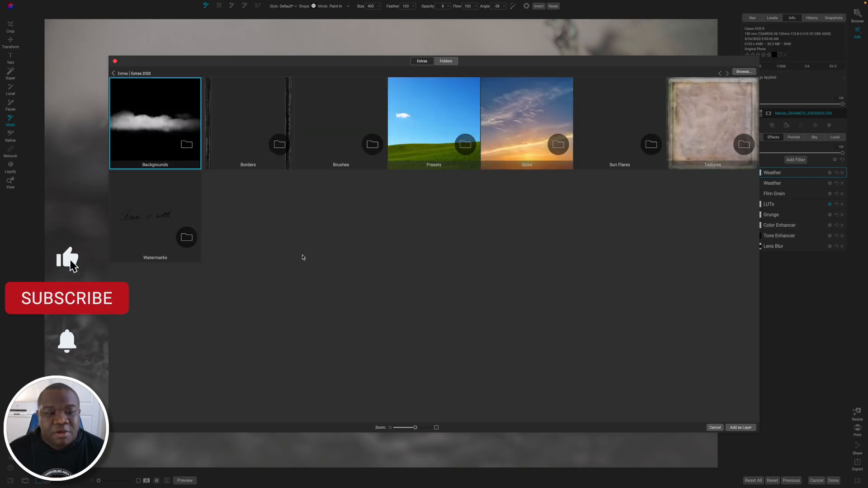
{"action": "double_click", "coordinate": [157, 119]}
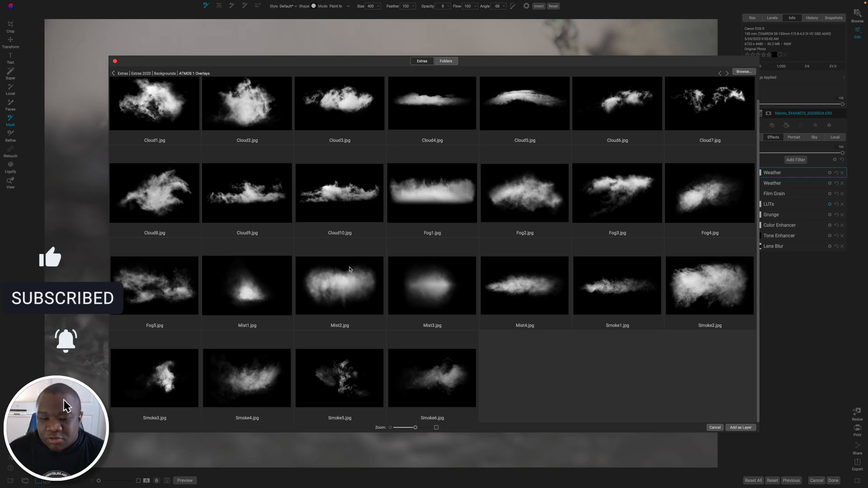
{"action": "left_click", "coordinate": [431, 297]}
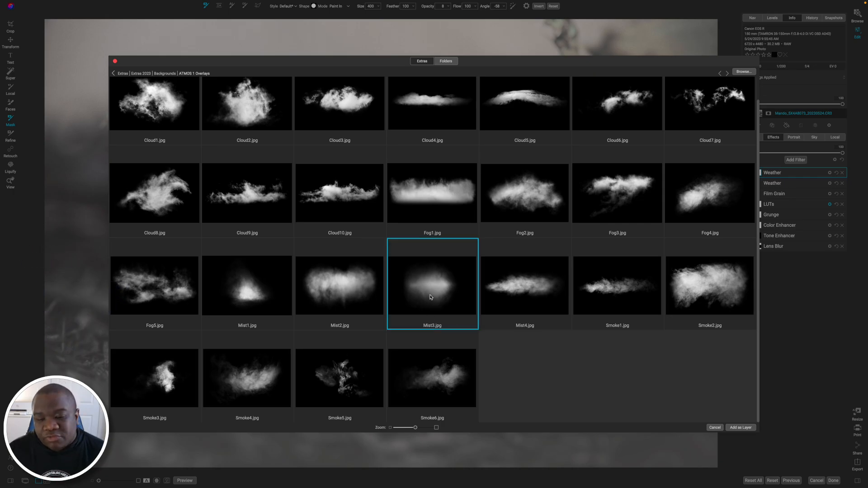
{"action": "left_click", "coordinate": [741, 428]}
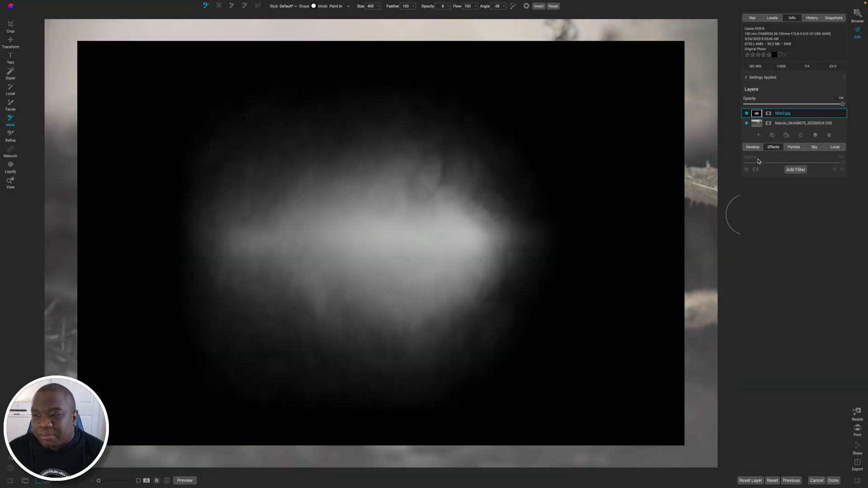
Blend the Mist3 layer with Screen, enlarge it, and place its mist over the ground around the plant's base.
{"action": "left_click", "coordinate": [830, 135]}
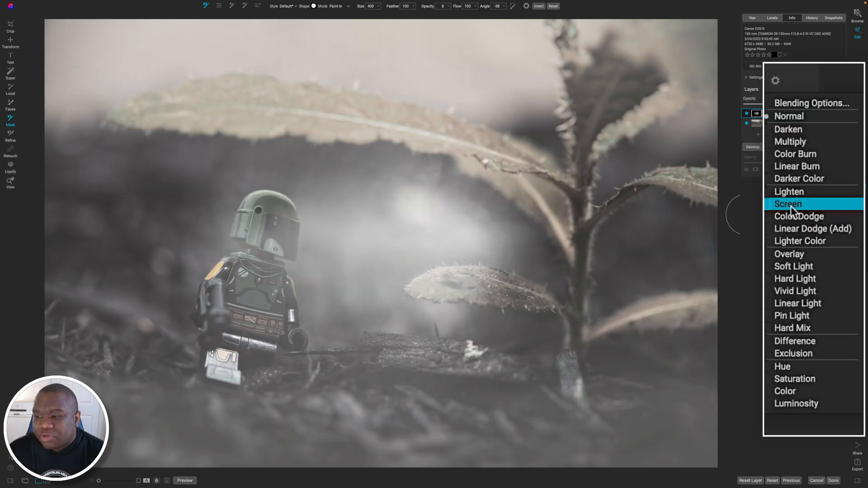
{"action": "left_click", "coordinate": [790, 206]}
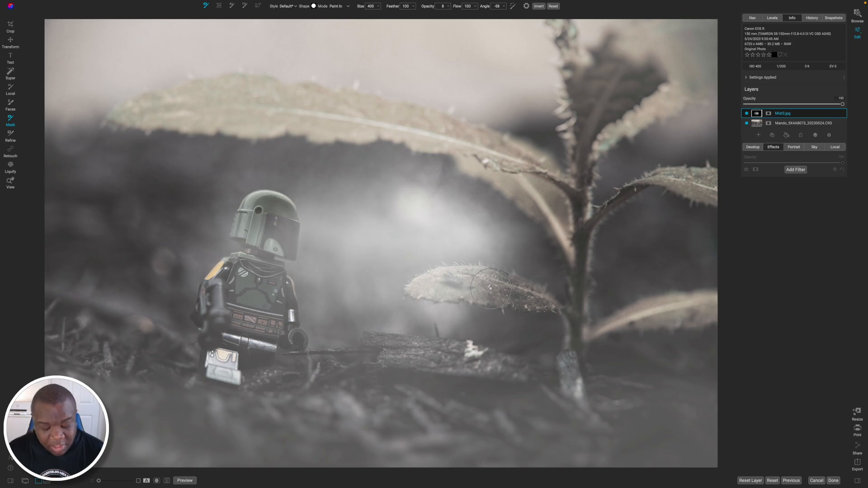
{"action": "key", "text": "v"}
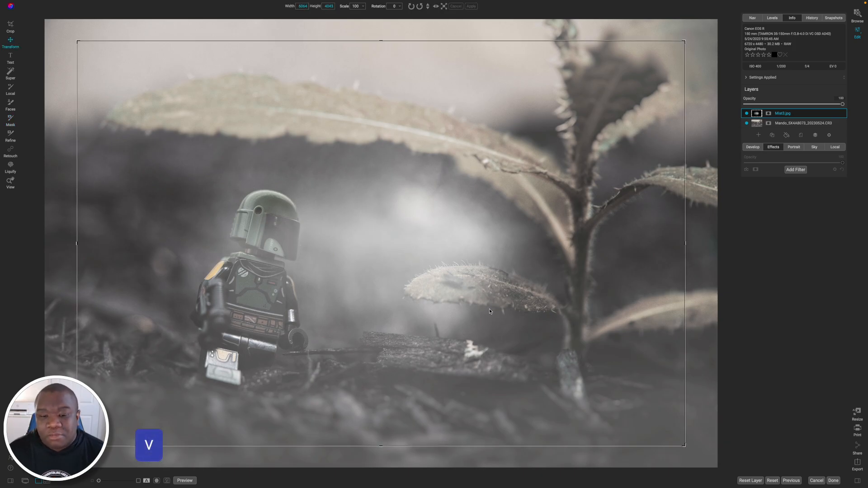
{"action": "left_click_drag", "start_coordinate": [408, 236], "coordinate": [600, 387]}
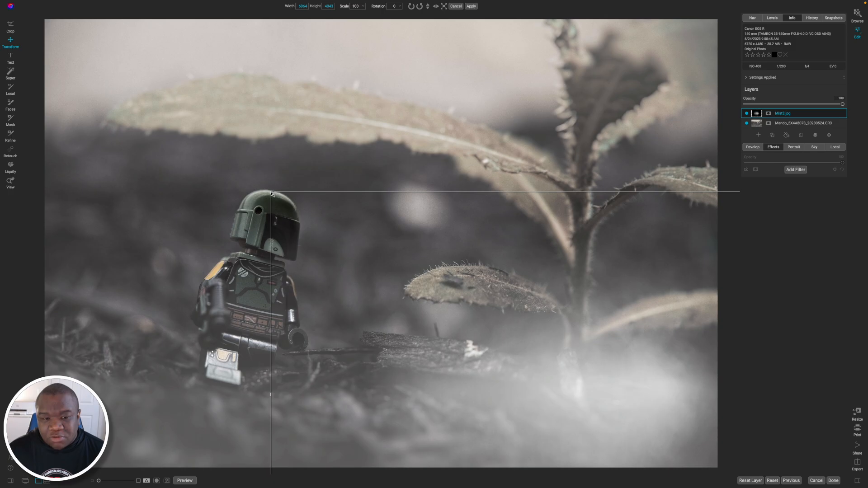
{"action": "left_click_drag", "start_coordinate": [271, 193], "coordinate": [22, 94]}
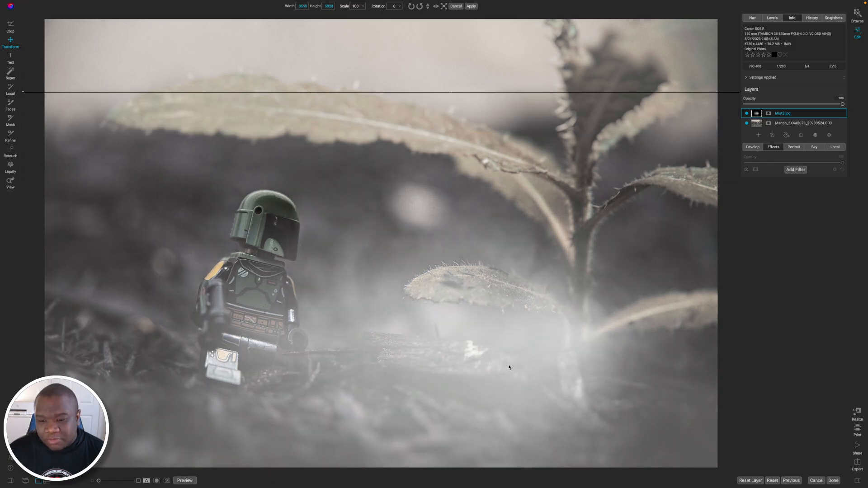
{"action": "left_click_drag", "start_coordinate": [509, 367], "coordinate": [621, 421]}
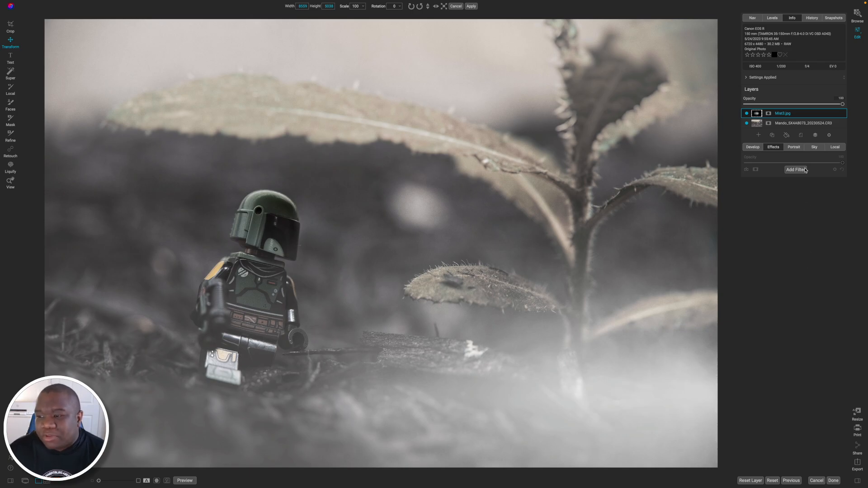
Lower the Mist3 layer's opacity to 74, nudge it slightly downward, and hide it to compare the photo without mist.
{"action": "left_click_drag", "start_coordinate": [842, 105], "coordinate": [820, 105]}
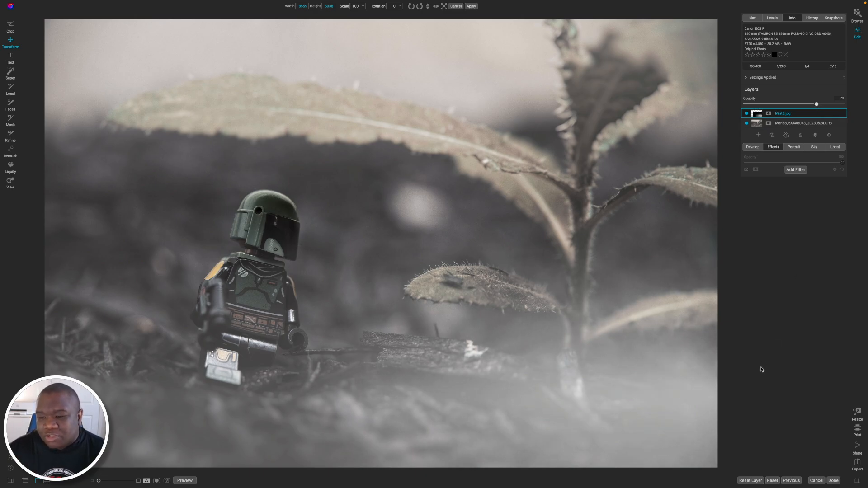
{"action": "left_click_drag", "start_coordinate": [615, 376], "coordinate": [617, 387]}
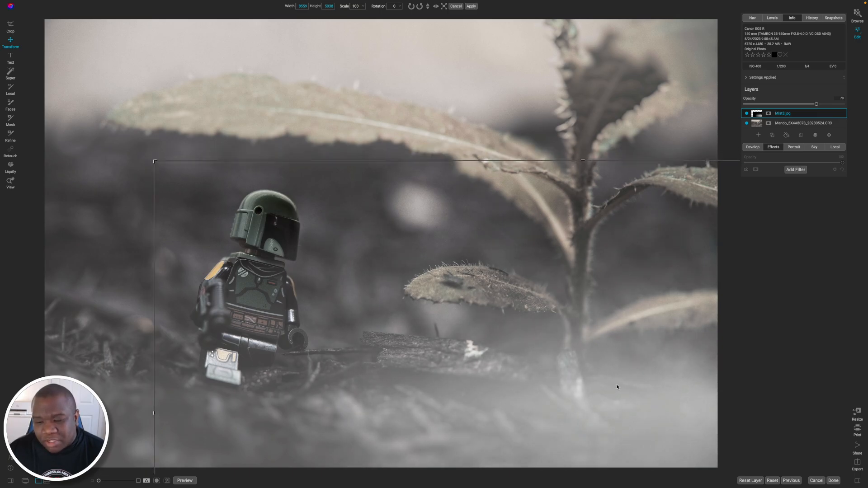
{"action": "left_click", "coordinate": [747, 114]}
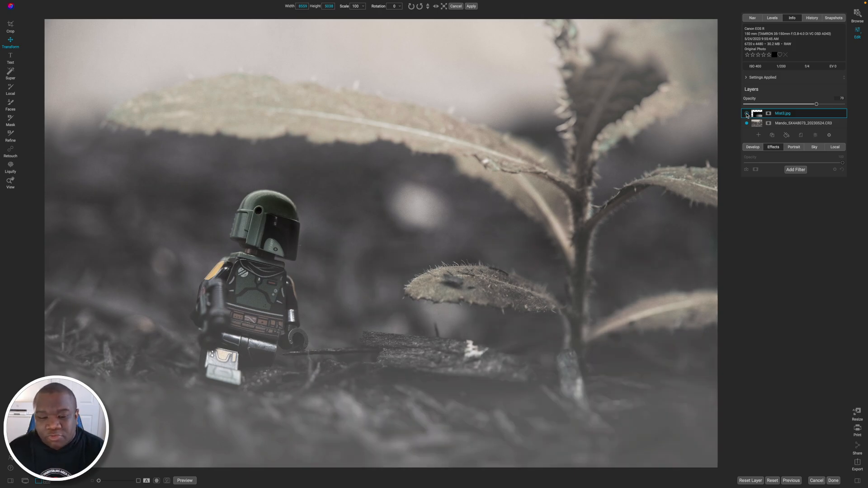
Show the Mist3 layer again and add Mist2.jpg from the ATMOS 1 Overlays folder as a new layer.
{"action": "left_click", "coordinate": [747, 115]}
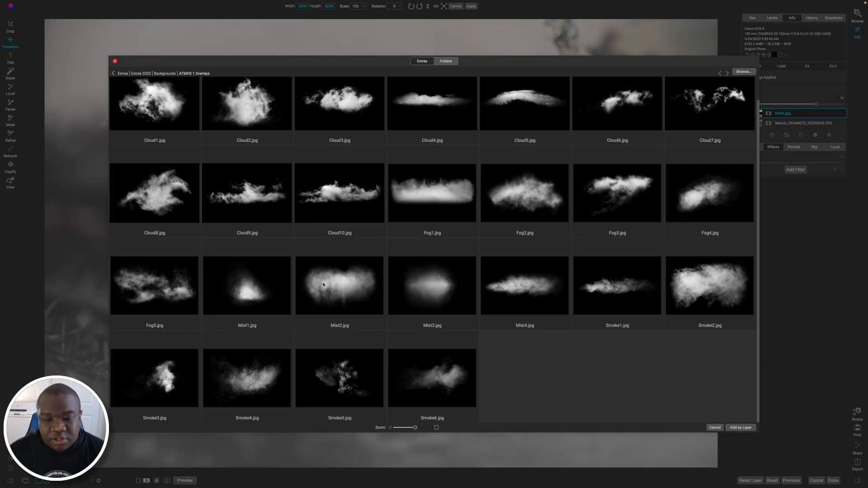
{"action": "left_click", "coordinate": [323, 283]}
{"action": "left_click", "coordinate": [730, 427]}
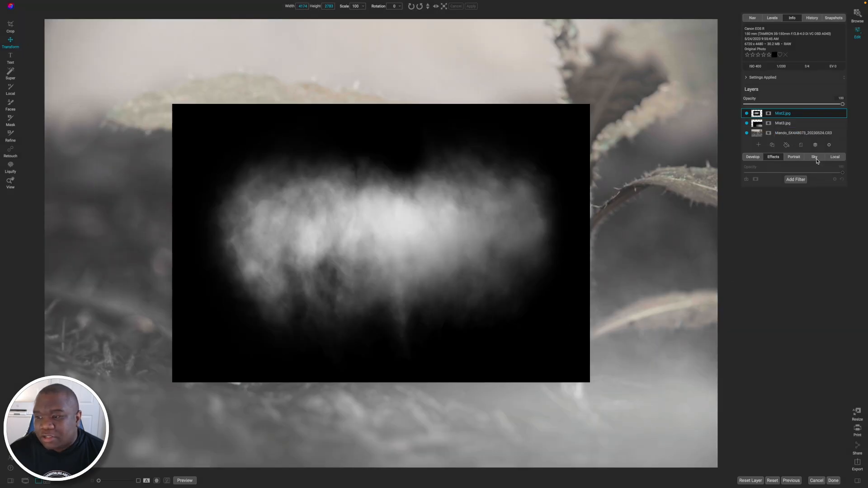
Blend the Mist2 layer with Screen, move it over the figure, and stretch it across the photo to a width of 7268.
{"action": "left_click", "coordinate": [773, 145]}
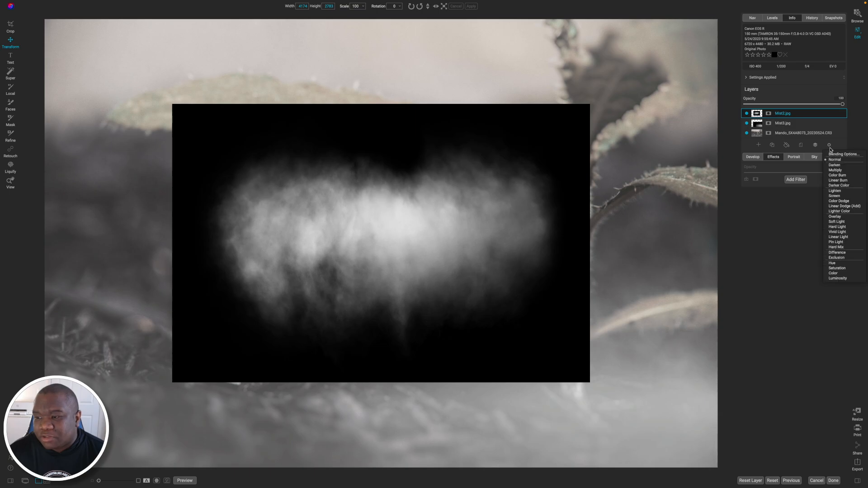
{"action": "left_click", "coordinate": [835, 196]}
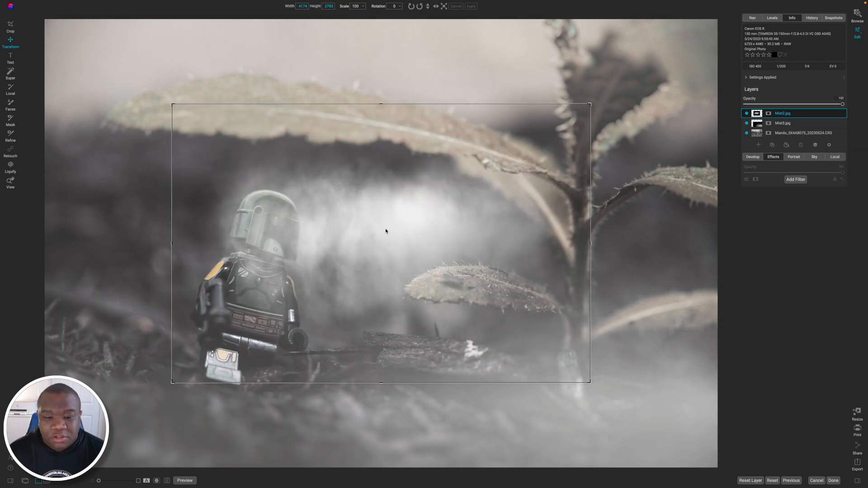
{"action": "left_click_drag", "start_coordinate": [386, 231], "coordinate": [236, 244]}
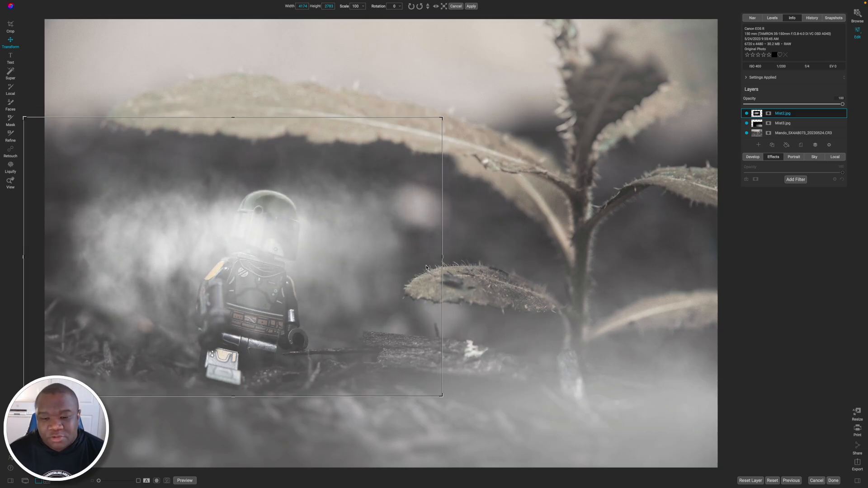
{"action": "left_click_drag", "start_coordinate": [492, 260], "coordinate": [754, 267]}
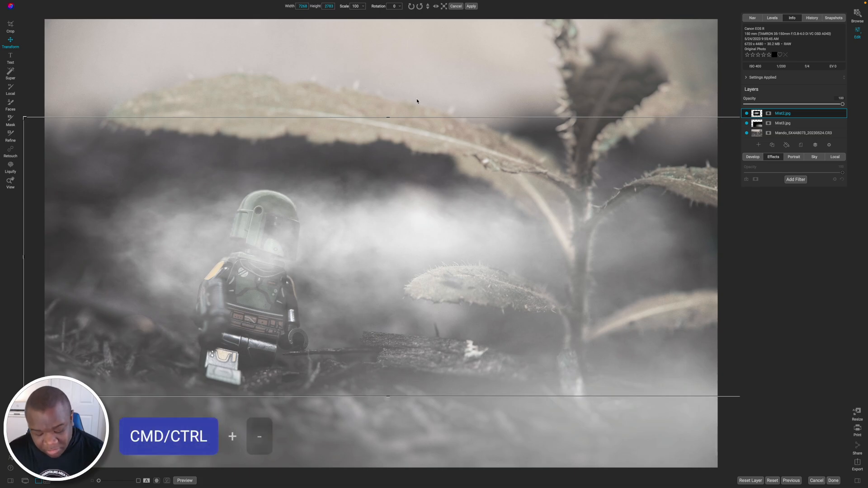
Extend the Mist2 layer past both sides of the photo to 8220 by 3679, centre its mist behind the figure, and apply the transform.
{"action": "key", "text": "ctrl+minus"}
{"action": "key", "text": "ctrl+minus"}
{"action": "key", "text": "ctrl+minus"}
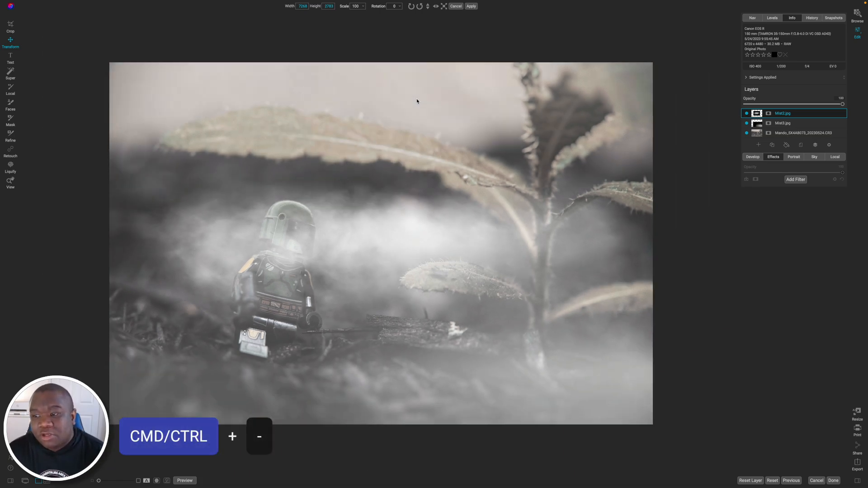
{"action": "left_click_drag", "start_coordinate": [226, 250], "coordinate": [188, 253]}
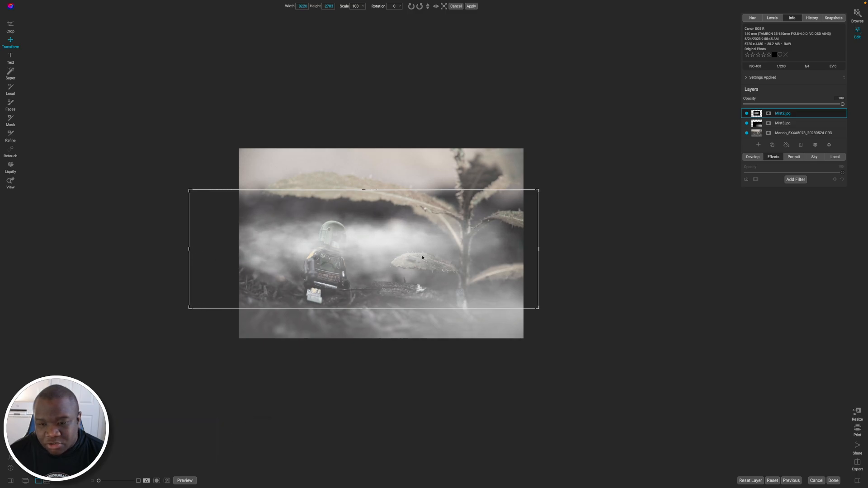
{"action": "left_click_drag", "start_coordinate": [459, 250], "coordinate": [471, 252]}
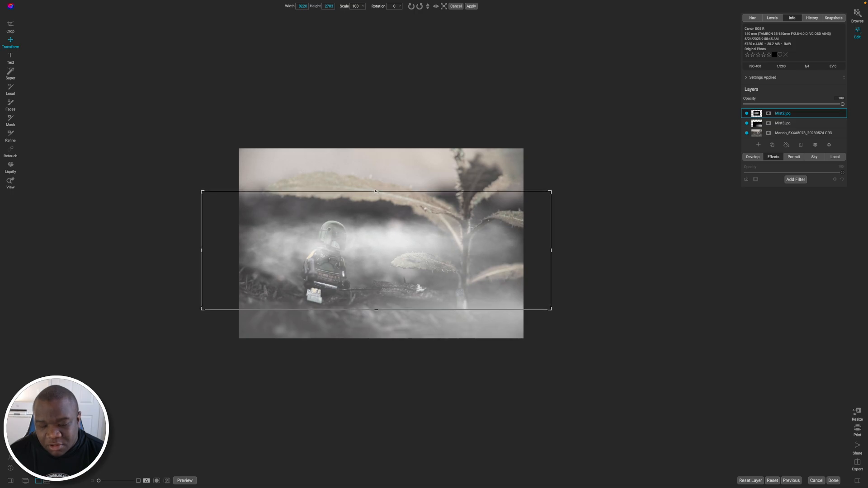
{"action": "left_click_drag", "start_coordinate": [376, 191], "coordinate": [376, 164]}
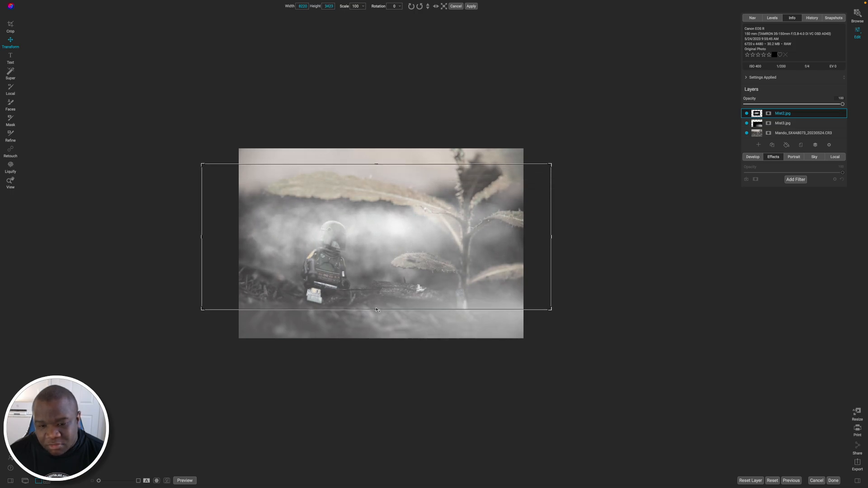
{"action": "left_click_drag", "start_coordinate": [377, 311], "coordinate": [375, 320]}
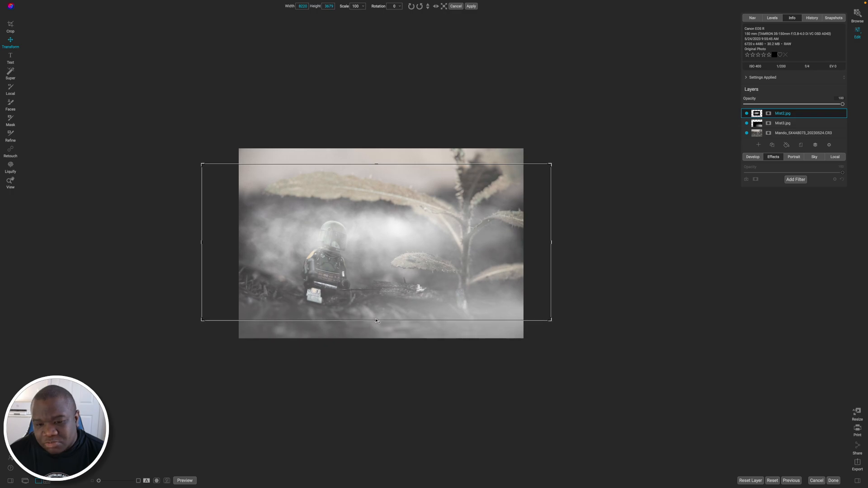
{"action": "left_click_drag", "start_coordinate": [383, 258], "coordinate": [382, 259]}
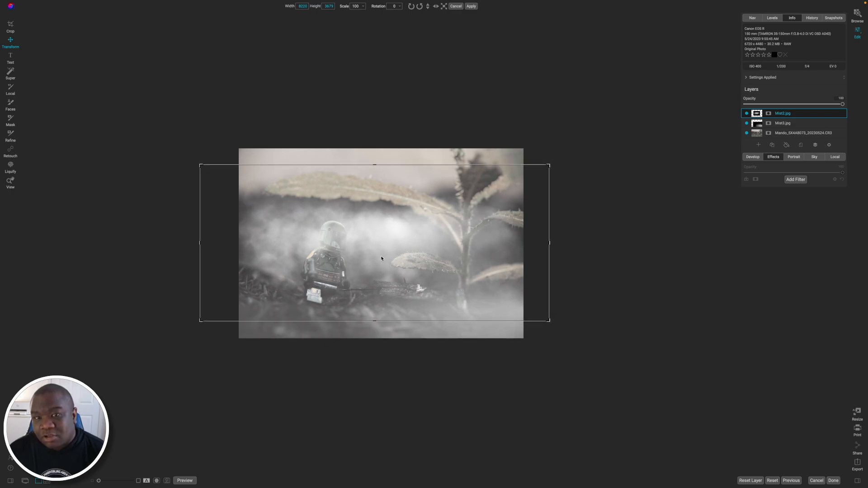
{"action": "left_click", "coordinate": [471, 6]}
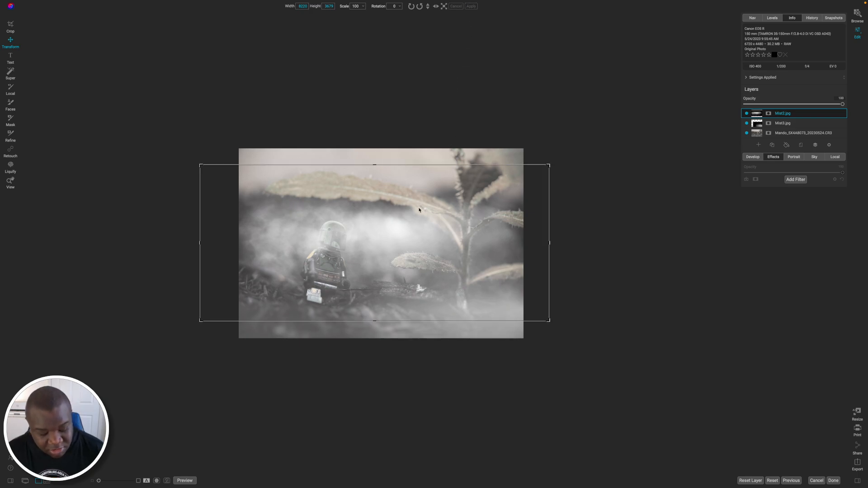
Paint the Mist2 layer's mist off the figure's helmet and visor at brush opacity 100, using progressively smaller brush sizes from 500 down to 125.
{"action": "key", "text": "z"}
{"action": "key", "text": "ctrl+equal"}
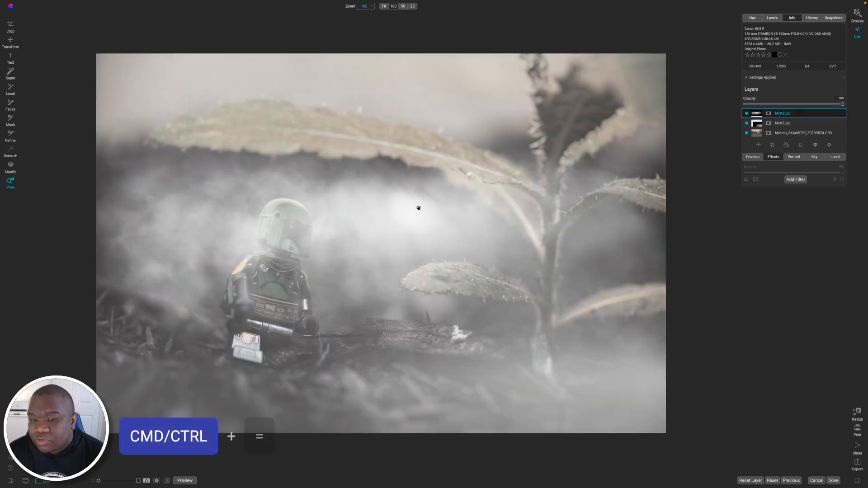
{"action": "key", "text": "ctrl+equal"}
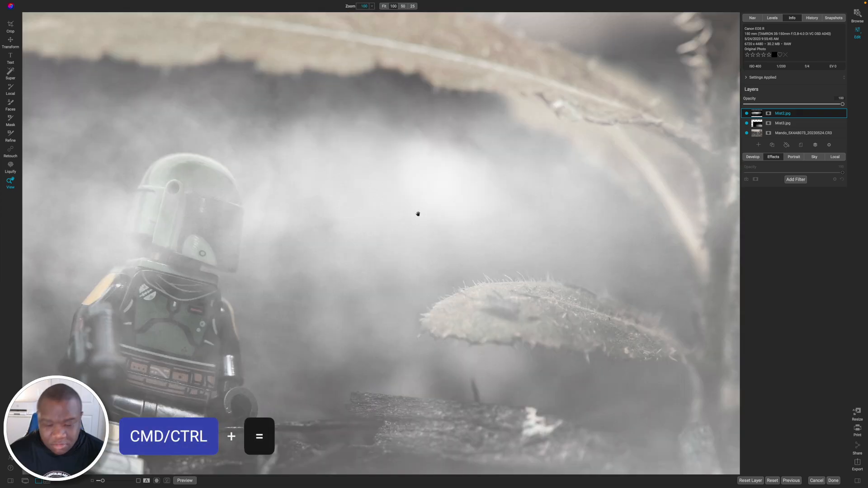
{"action": "key", "text": "ctrl+minus"}
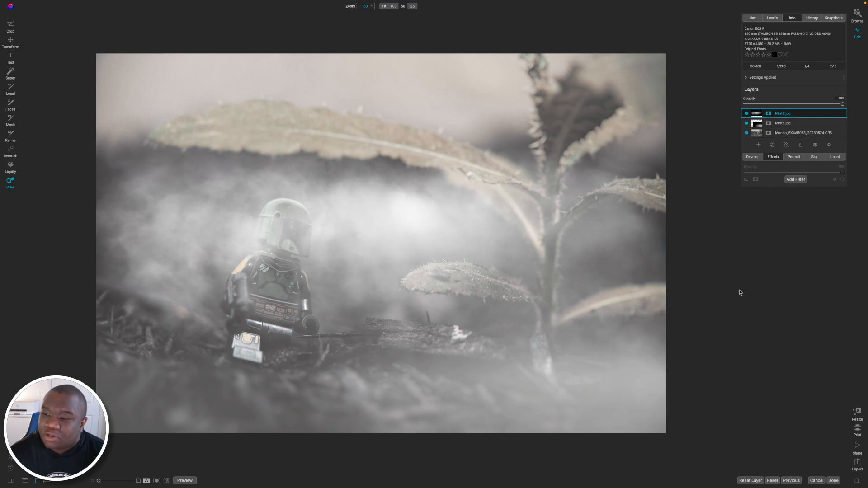
{"action": "key", "text": "b"}
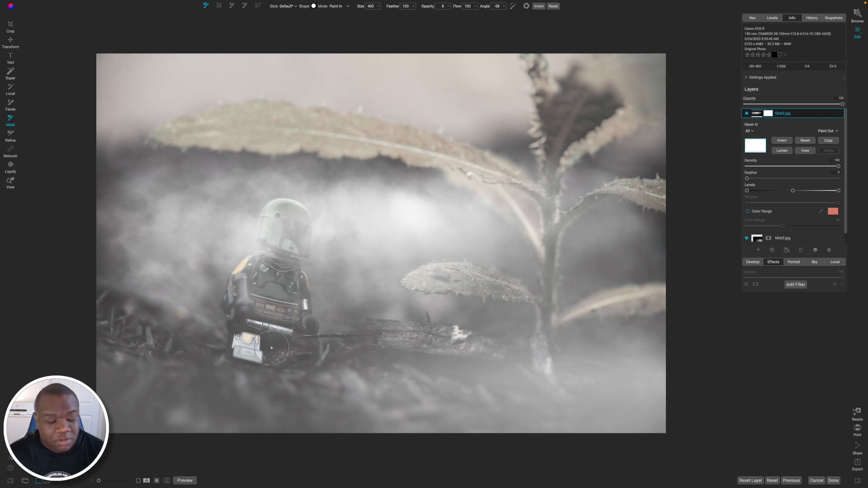
{"action": "key", "text": "bracketright"}
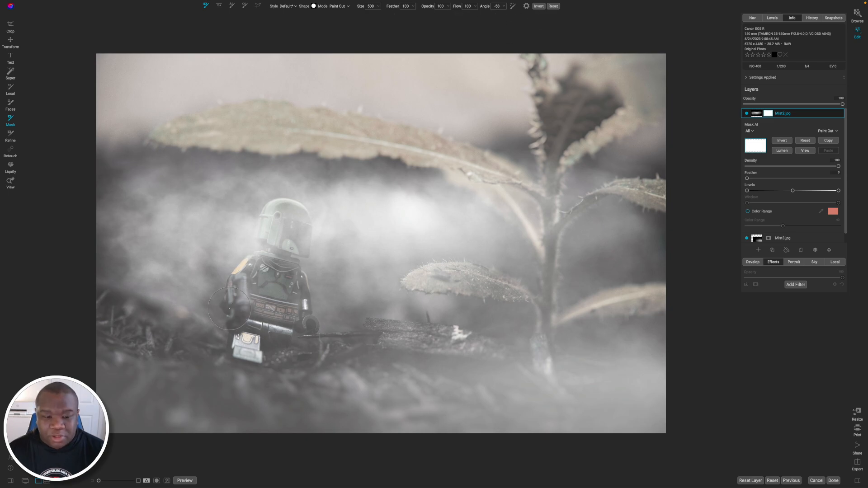
{"action": "mouse_move", "coordinate": [284, 237]}
{"action": "left_mouse_down"}
{"action": "mouse_move", "coordinate": [287, 224]}
{"action": "mouse_move", "coordinate": [260, 239]}
{"action": "mouse_move", "coordinate": [280, 223]}
{"action": "mouse_move", "coordinate": [295, 240]}
{"action": "left_mouse_up"}
{"action": "key", "text": "bracketleft"}
{"action": "key", "text": "bracketleft"}
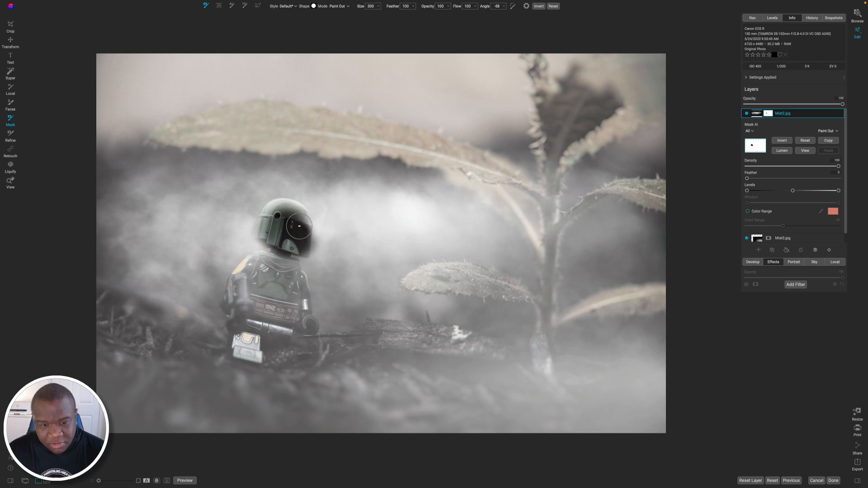
{"action": "mouse_move", "coordinate": [292, 215]}
{"action": "left_mouse_down"}
{"action": "mouse_move", "coordinate": [269, 240]}
{"action": "mouse_move", "coordinate": [271, 225]}
{"action": "mouse_move", "coordinate": [277, 230]}
{"action": "left_mouse_up"}
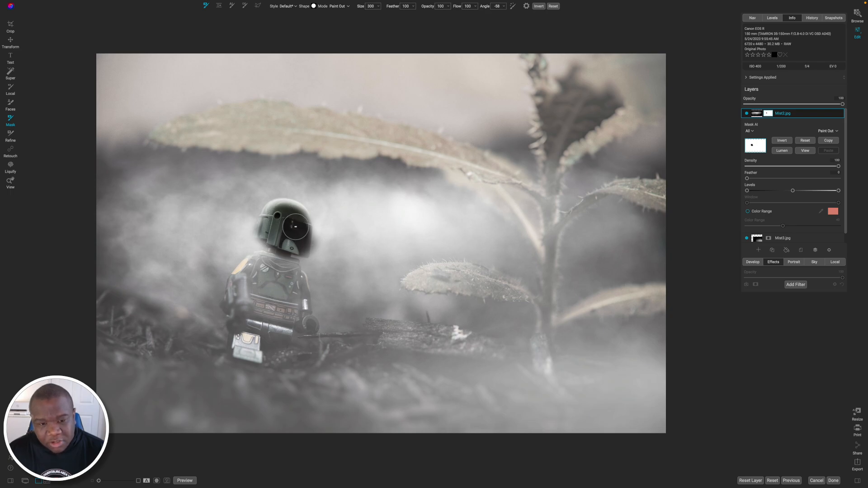
{"action": "key", "text": "bracketleft"}
{"action": "key", "text": "bracketleft"}
{"action": "key", "text": "bracketleft"}
{"action": "key", "text": "bracketleft"}
{"action": "key", "text": "bracketleft"}
{"action": "key", "text": "bracketleft"}
{"action": "key", "text": "bracketleft"}
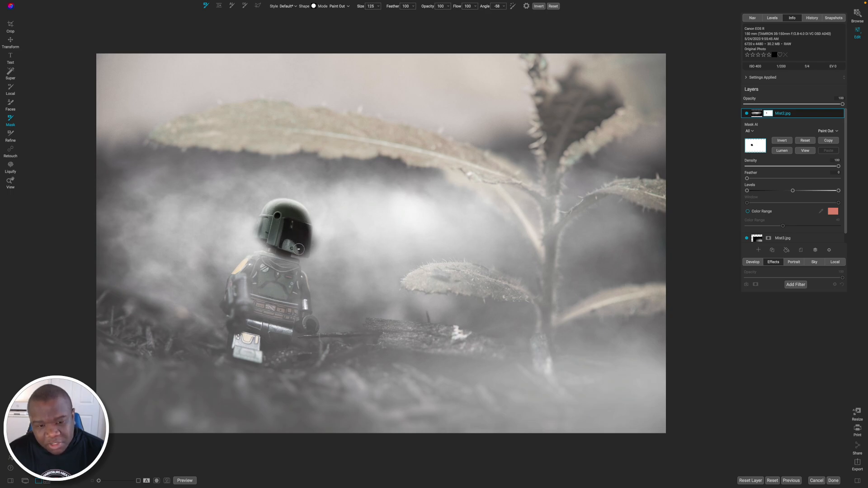
{"action": "key", "text": "bracketleft"}
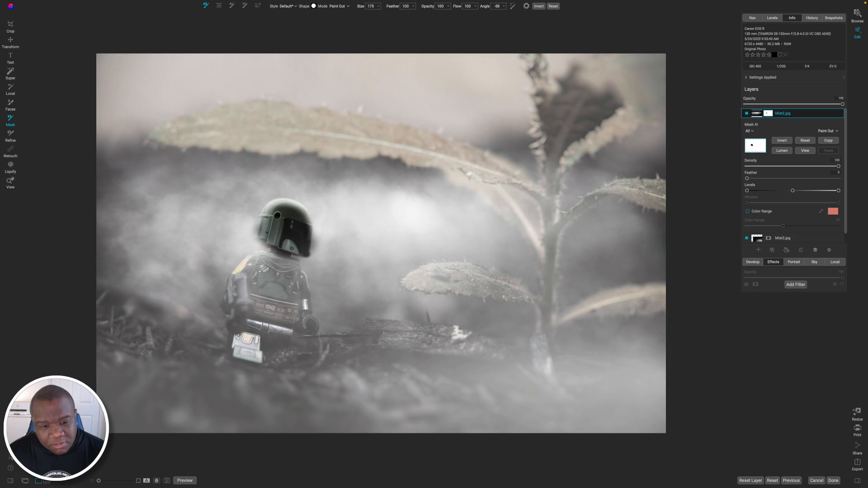
Paint the Mist2 layer's mist partly off the figure's body and legs with a size 400 brush at opacity 65.
{"action": "key", "text": "bracketright"}
{"action": "key", "text": "bracketright"}
{"action": "key", "text": "bracketright"}
{"action": "key", "text": "bracketright"}
{"action": "key", "text": "bracketright"}
{"action": "key", "text": "bracketright"}
{"action": "key", "text": "bracketright"}
{"action": "key", "text": "bracketright"}
{"action": "key", "text": "bracketright"}
{"action": "key", "text": "bracketright"}
{"action": "key", "text": "bracketright"}
{"action": "key", "text": "bracketright"}
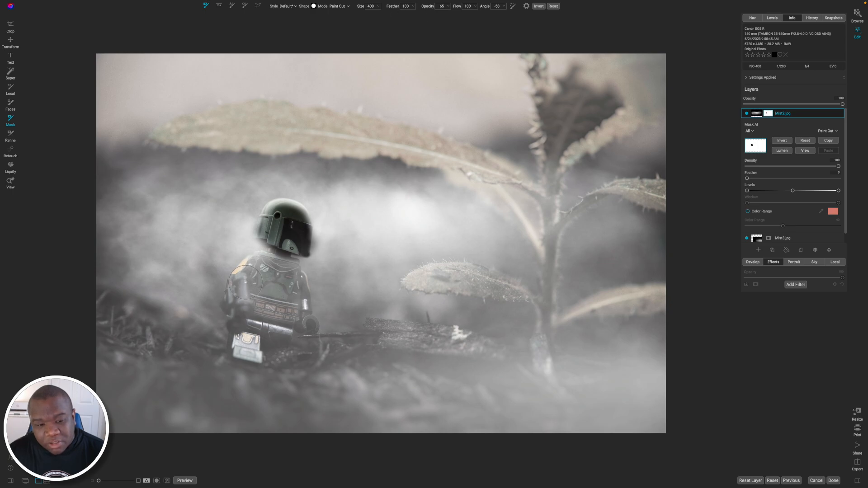
{"action": "mouse_move", "coordinate": [245, 282]}
{"action": "left_mouse_down"}
{"action": "mouse_move", "coordinate": [256, 271]}
{"action": "mouse_move", "coordinate": [283, 275]}
{"action": "mouse_move", "coordinate": [291, 288]}
{"action": "mouse_move", "coordinate": [248, 298]}
{"action": "mouse_move", "coordinate": [250, 269]}
{"action": "mouse_move", "coordinate": [283, 277]}
{"action": "mouse_move", "coordinate": [300, 298]}
{"action": "mouse_move", "coordinate": [242, 358]}
{"action": "mouse_move", "coordinate": [226, 348]}
{"action": "mouse_move", "coordinate": [238, 319]}
{"action": "mouse_move", "coordinate": [233, 298]}
{"action": "mouse_move", "coordinate": [242, 287]}
{"action": "mouse_move", "coordinate": [261, 353]}
{"action": "left_mouse_up"}
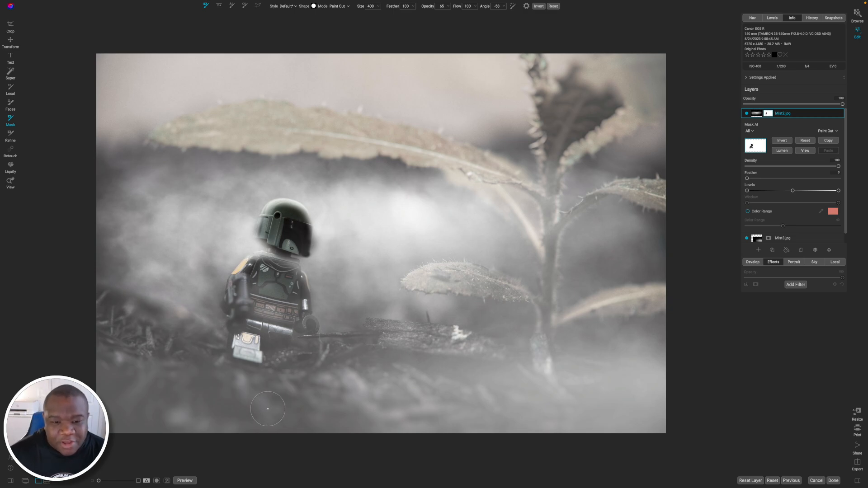
Refine the Mist2 mask around the helmet, using Paint In at size 200 beside it and Paint Out at size 90 along the visor's edge.
{"action": "key", "text": "x"}
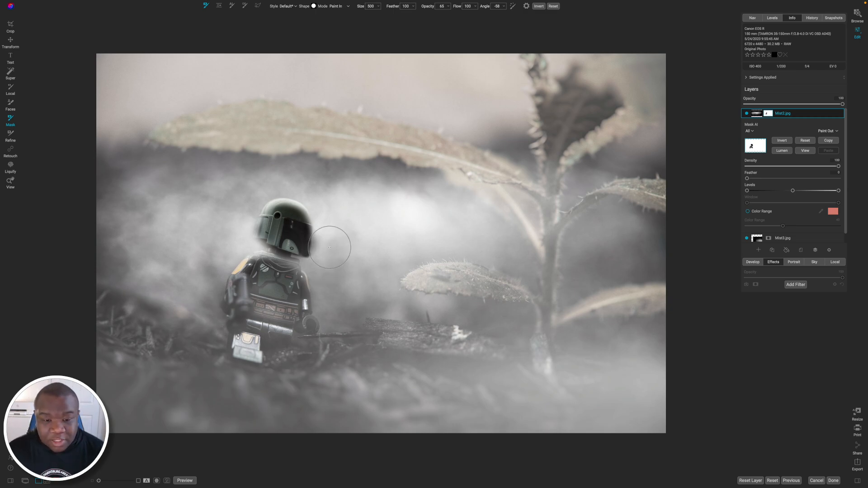
{"action": "key", "text": "bracketleft"}
{"action": "key", "text": "bracketleft"}
{"action": "key", "text": "bracketleft"}
{"action": "key", "text": "bracketleft"}
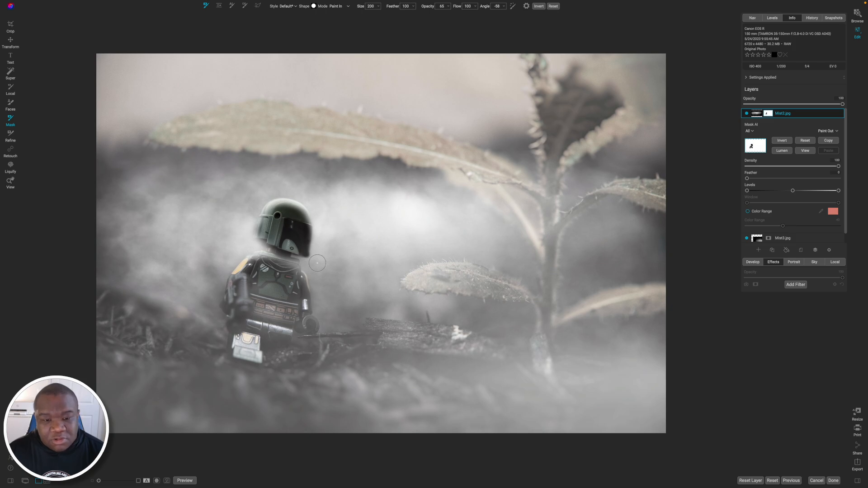
{"action": "key", "text": "x"}
{"action": "key", "text": "bracketleft"}
{"action": "key", "text": "bracketleft"}
{"action": "key", "text": "bracketleft"}
{"action": "left_click_drag", "start_coordinate": [306, 248], "coordinate": [309, 232]}
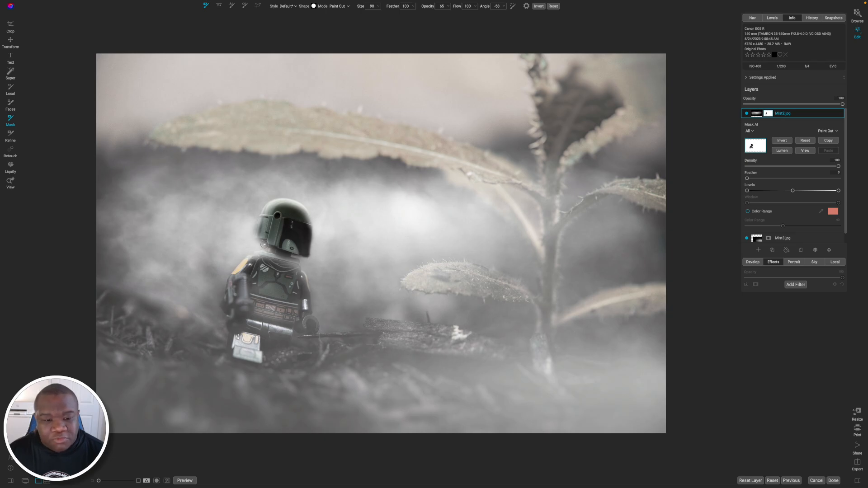
Paint more mist off the visor and down toward the shoulder with a size 200 brush, and return the brush to Paint In.
{"action": "key", "text": "bracketright"}
{"action": "key", "text": "bracketright"}
{"action": "key", "text": "bracketright"}
{"action": "key", "text": "bracketright"}
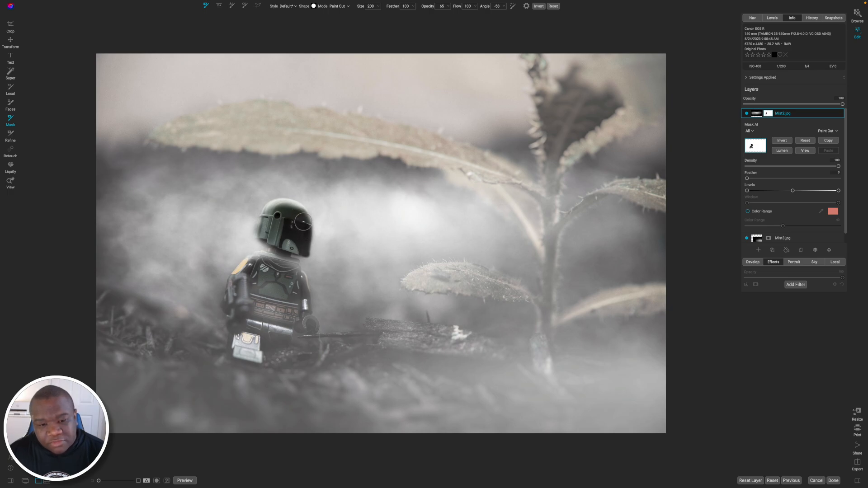
{"action": "left_click_drag", "start_coordinate": [303, 221], "coordinate": [317, 267]}
{"action": "key", "text": "["}
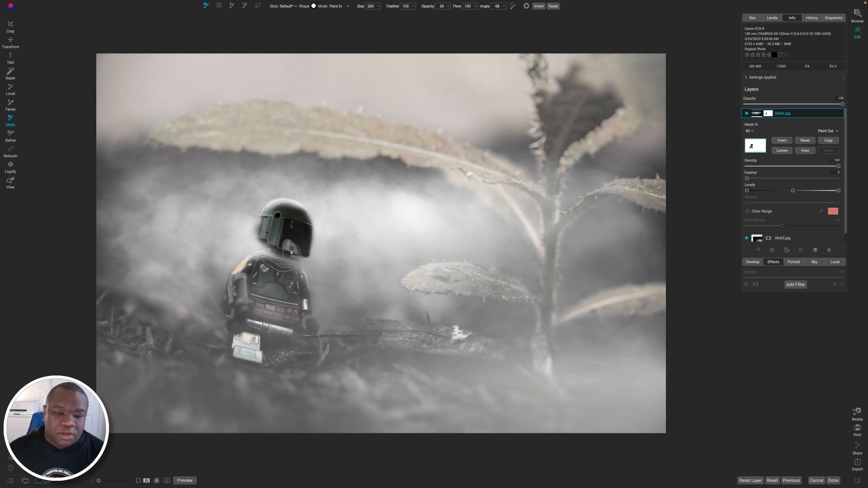
{"action": "key", "text": "x"}
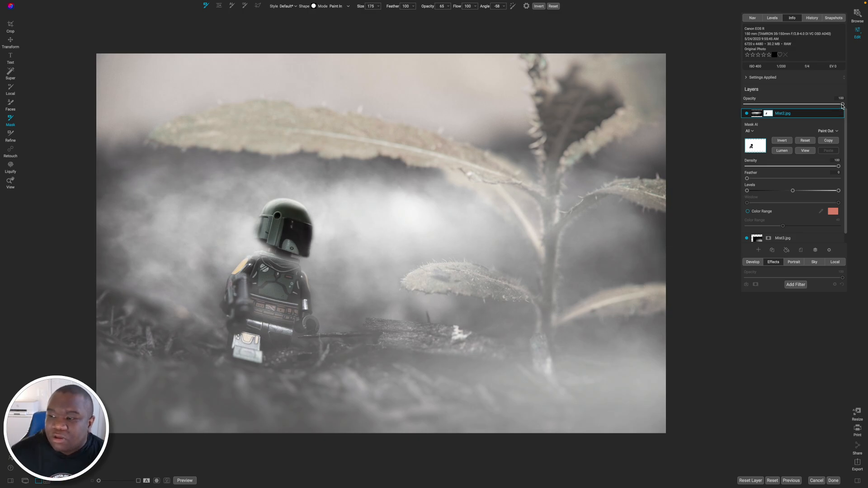
Lower the Mist2 layer's opacity to 53 and reduce the Paint Out brush to size 125 for touching up the mask.
{"action": "left_click_drag", "start_coordinate": [842, 105], "coordinate": [804, 106]}
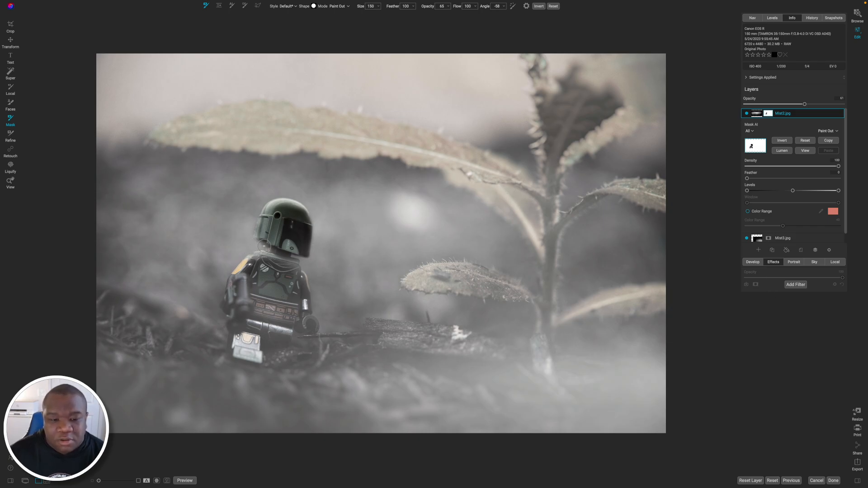
{"action": "key", "text": "bracketleft"}
{"action": "key", "text": "bracketleft"}
{"action": "left_click_drag", "start_coordinate": [805, 105], "coordinate": [797, 105]}
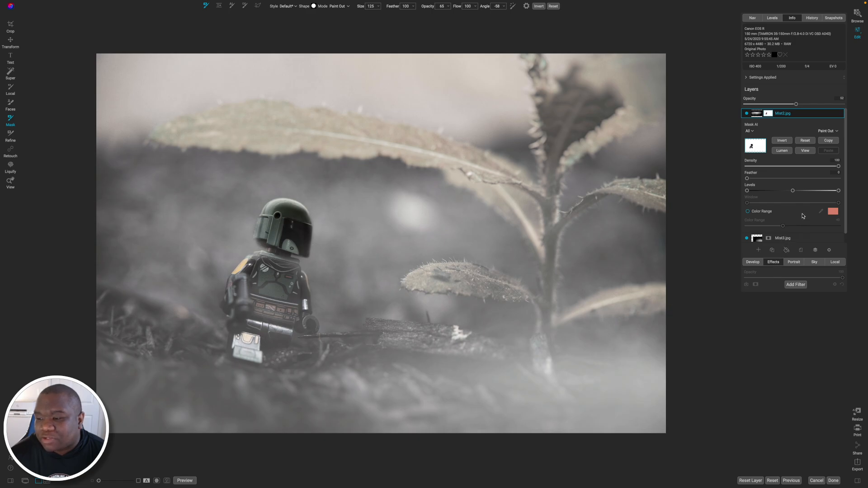
Select the original photo layer and lower its uppermost Weather filter's opacity to 49.
{"action": "scroll", "coordinate": [803, 217], "scroll_direction": "down", "scroll_amount": 1}
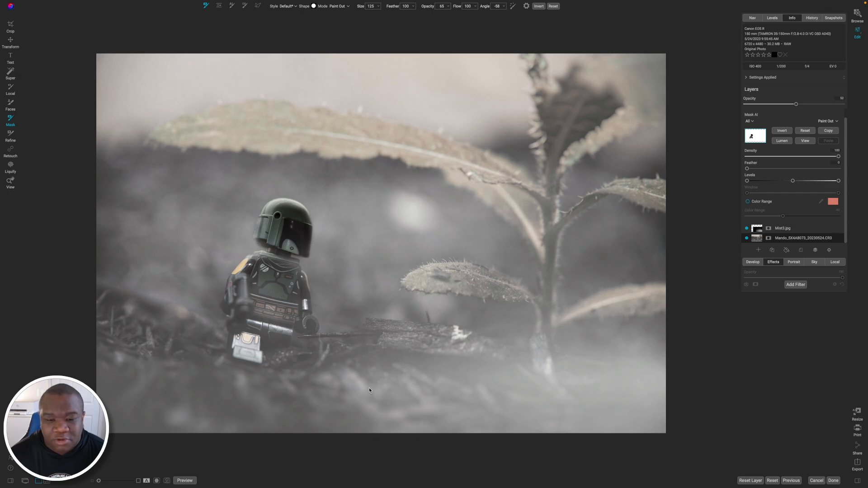
{"action": "left_click", "coordinate": [803, 238]}
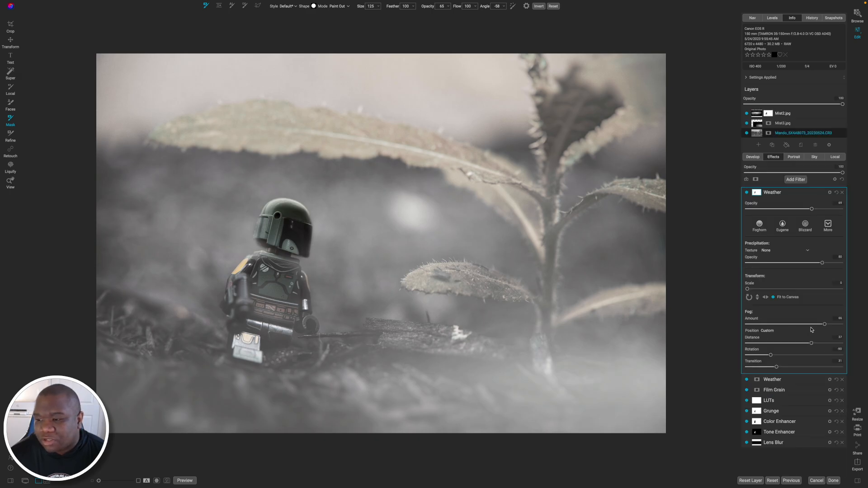
{"action": "left_click_drag", "start_coordinate": [812, 210], "coordinate": [791, 209]}
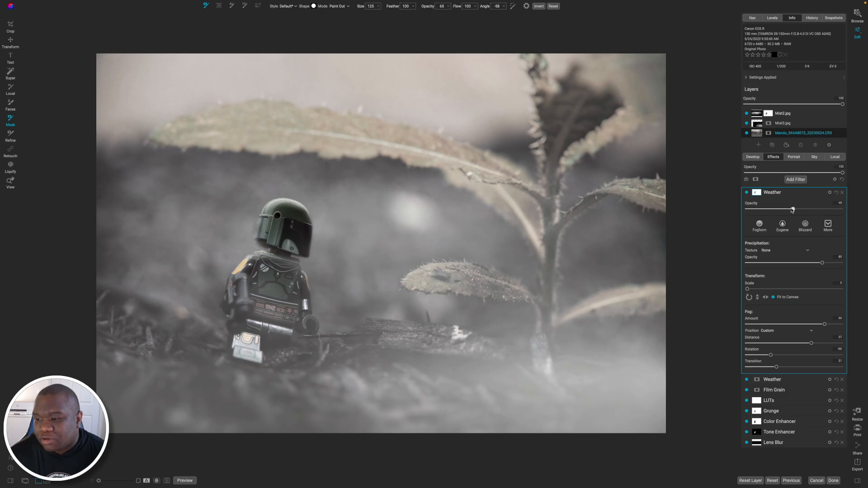
Lower the opacity of the photo layer's second Weather filter to about 59.
{"action": "left_click", "coordinate": [790, 193]}
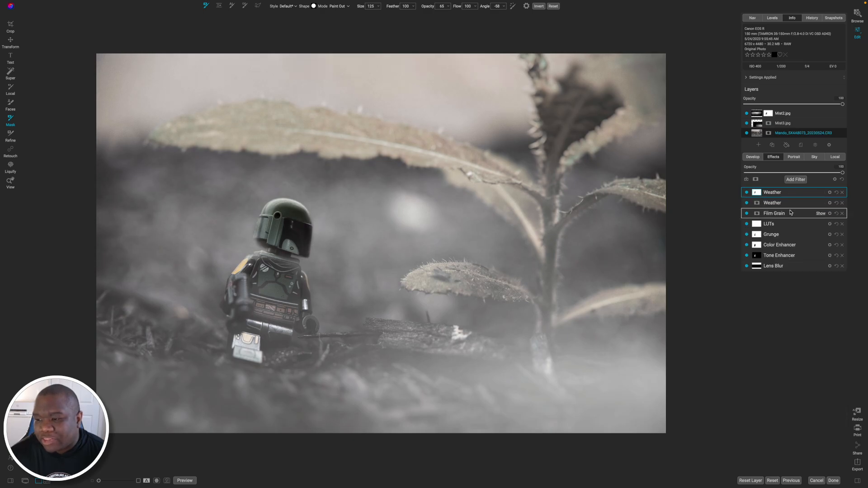
{"action": "left_click", "coordinate": [786, 204]}
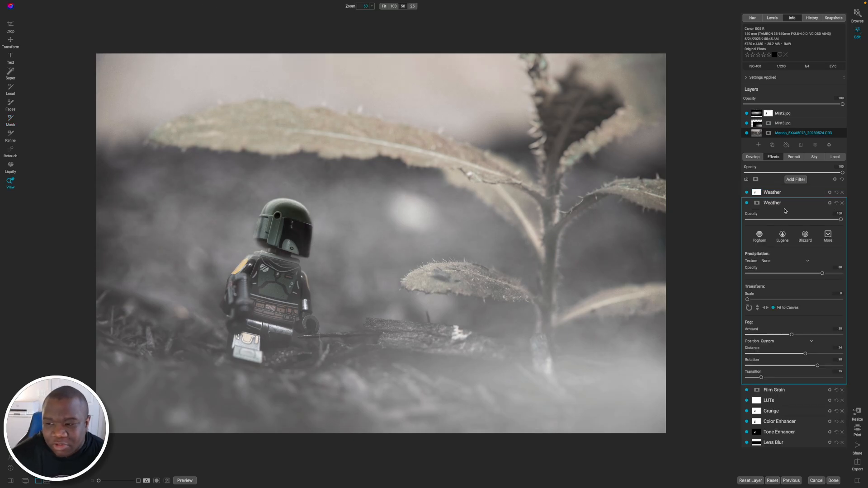
{"action": "left_click_drag", "start_coordinate": [841, 220], "coordinate": [802, 222]}
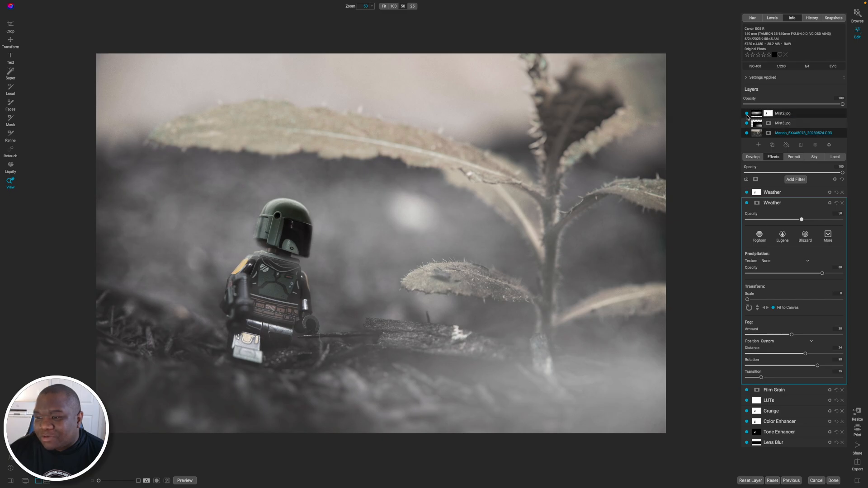
Compare the photo with and without the Mist2 and Mist3 layers and all edits, leaving everything shown again.
{"action": "left_click", "coordinate": [746, 114]}
{"action": "left_click", "coordinate": [747, 123]}
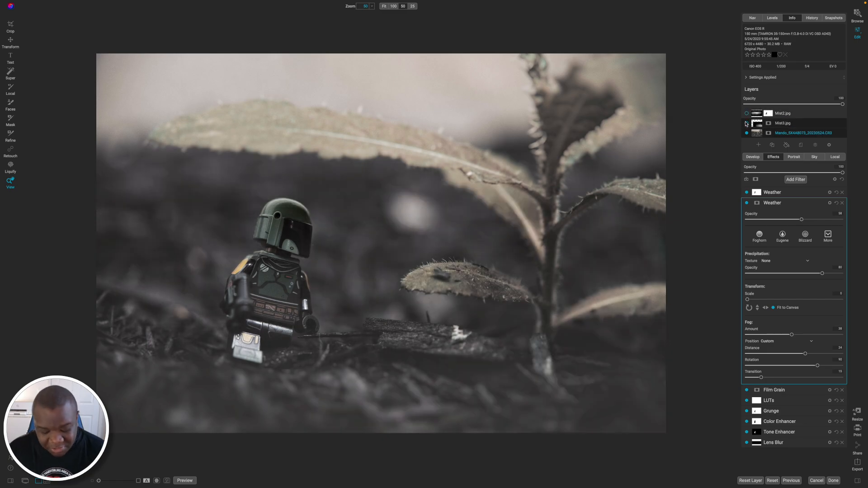
{"action": "key", "text": "ctrl+p"}
{"action": "key", "text": "ctrl+p"}
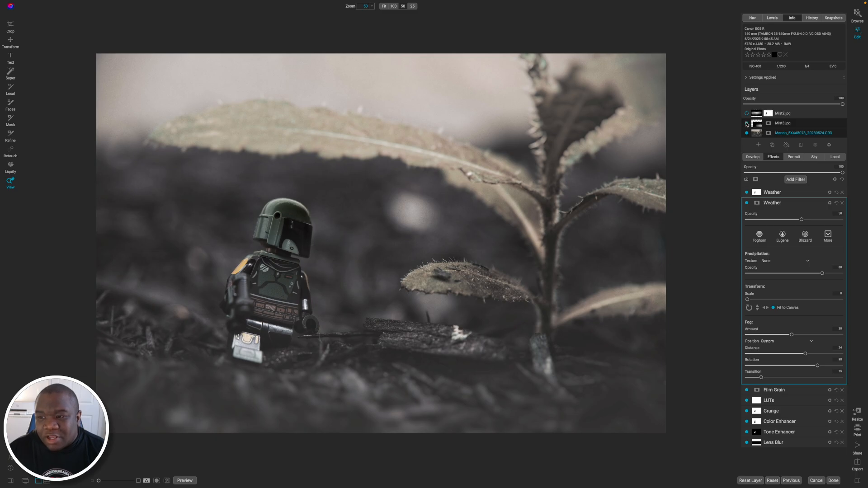
{"action": "left_click", "coordinate": [746, 123]}
{"action": "left_click", "coordinate": [746, 114]}
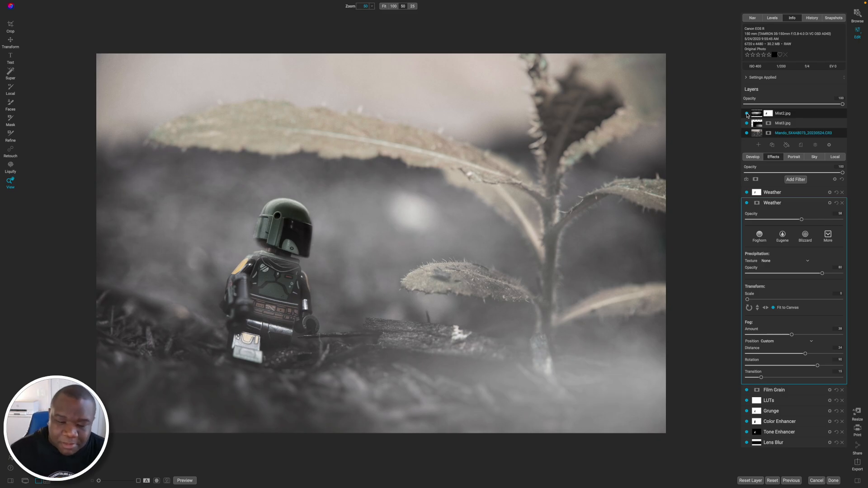
Add Lens Flare 15.jpg from ATMOS 4 Overlays as a layer above Mist2 and set its blending mode to Screen.
{"action": "left_click", "coordinate": [805, 117]}
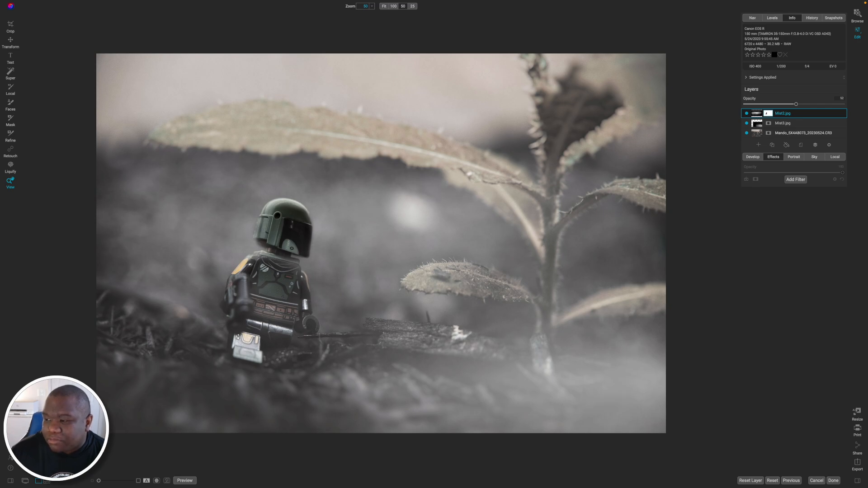
{"action": "left_click", "coordinate": [759, 145]}
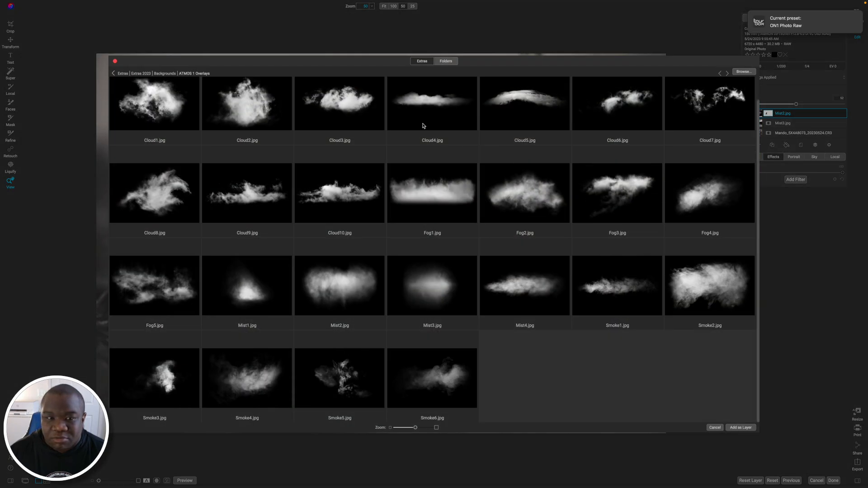
{"action": "left_click", "coordinate": [155, 73]}
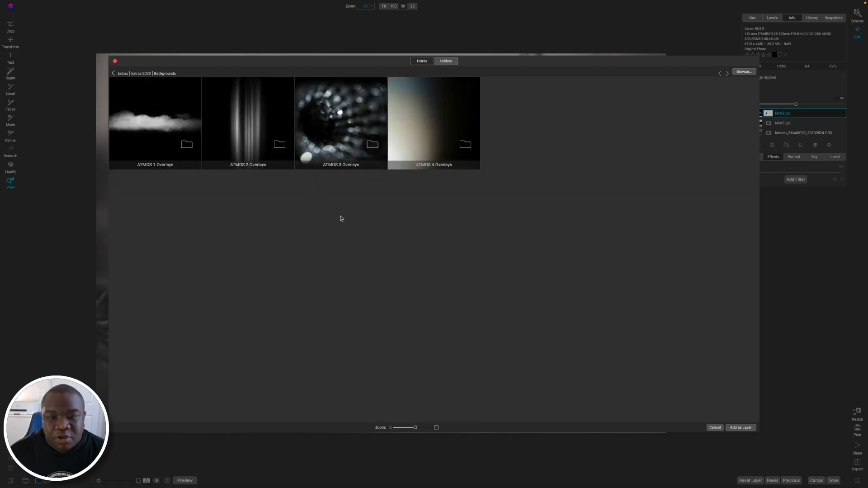
{"action": "left_click", "coordinate": [437, 117]}
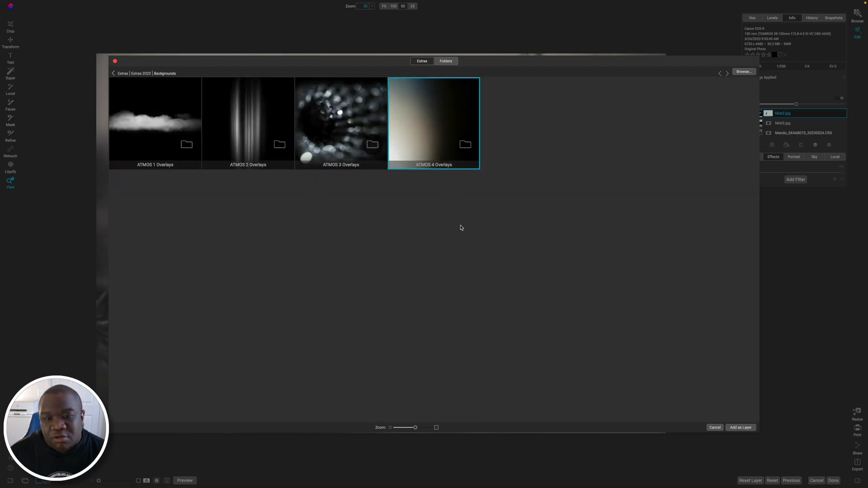
{"action": "double_click", "coordinate": [430, 137]}
{"action": "scroll", "coordinate": [442, 247], "scroll_direction": "down", "scroll_amount": 3}
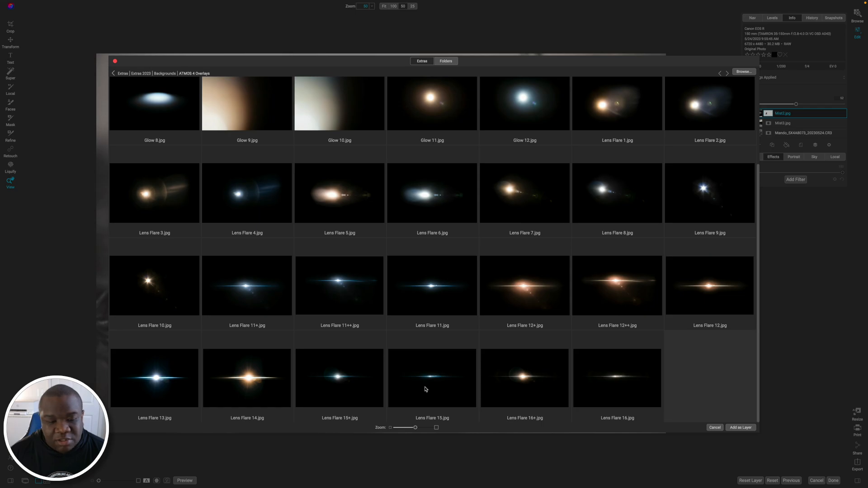
{"action": "left_click", "coordinate": [427, 371]}
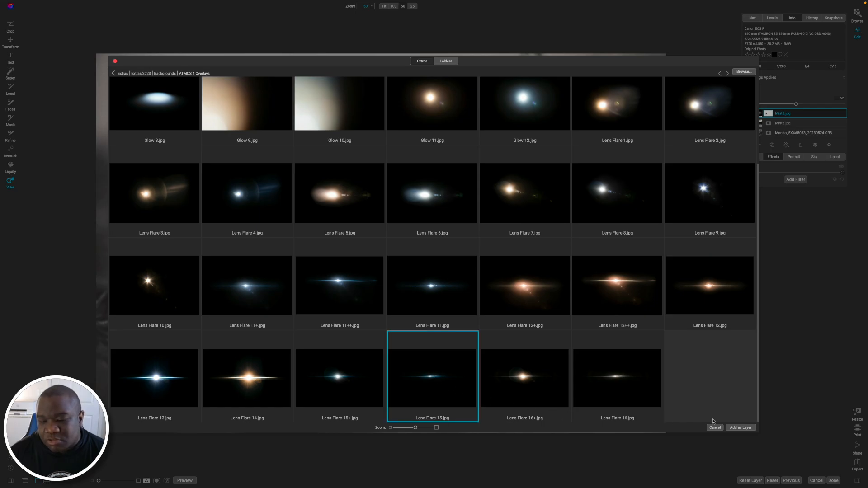
{"action": "left_click", "coordinate": [747, 428]}
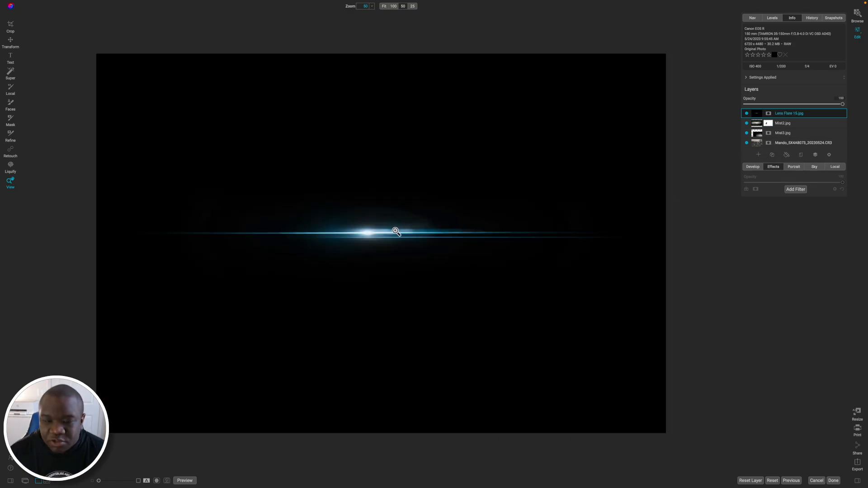
{"action": "left_click", "coordinate": [829, 155]}
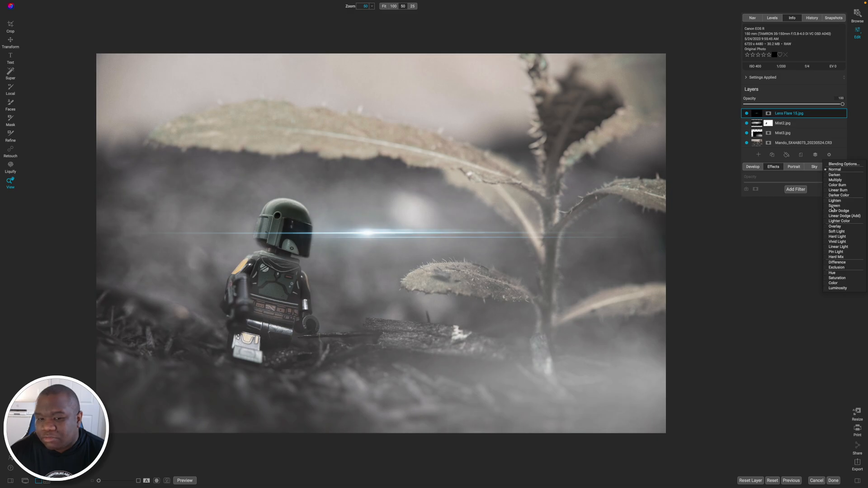
{"action": "left_click", "coordinate": [833, 206]}
Stretch the Lens Flare 15 layer to a width of 8076 and position its bright core over the back of the helmet's upper part.
{"action": "key", "text": "v"}
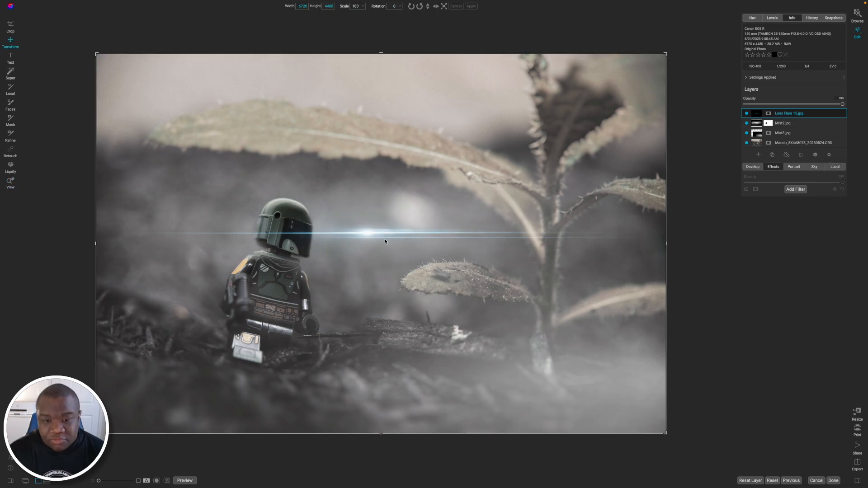
{"action": "left_click_drag", "start_coordinate": [362, 233], "coordinate": [267, 206]}
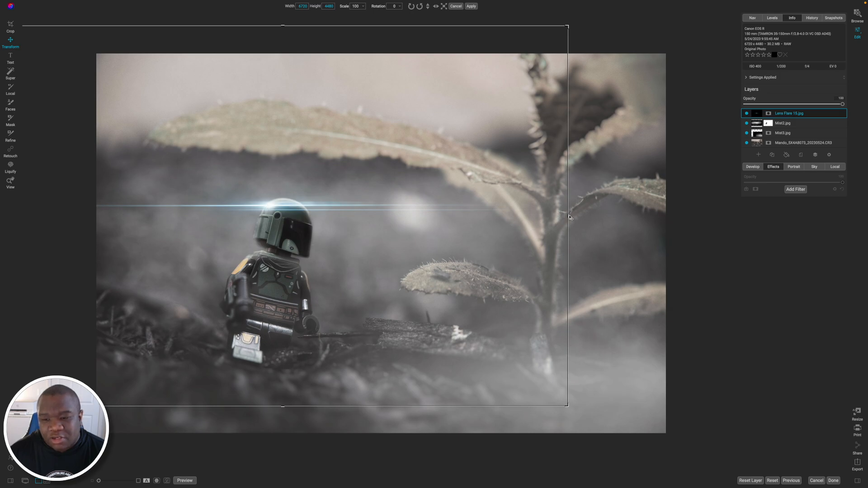
{"action": "left_click_drag", "start_coordinate": [568, 216], "coordinate": [682, 226]}
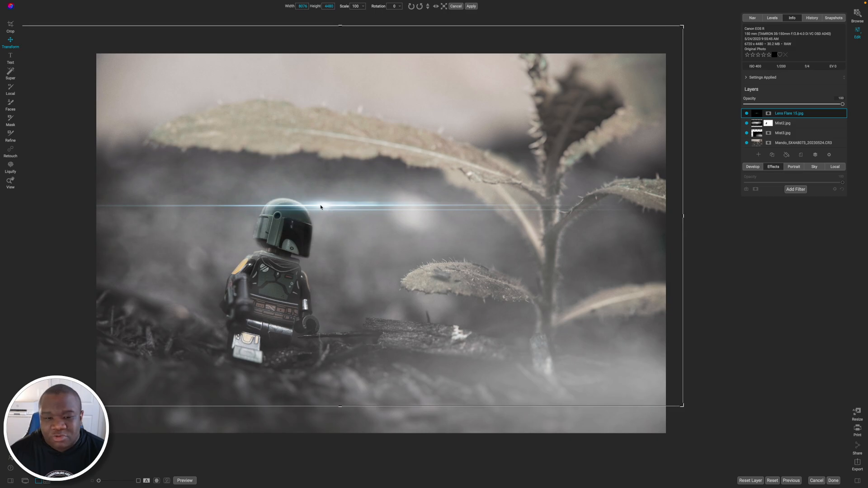
{"action": "left_click_drag", "start_coordinate": [320, 206], "coordinate": [410, 211]}
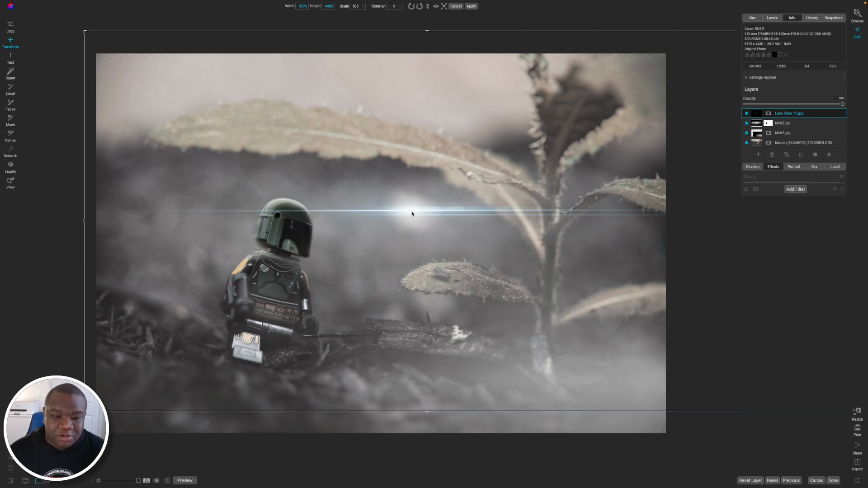
{"action": "left_click_drag", "start_coordinate": [412, 214], "coordinate": [268, 209]}
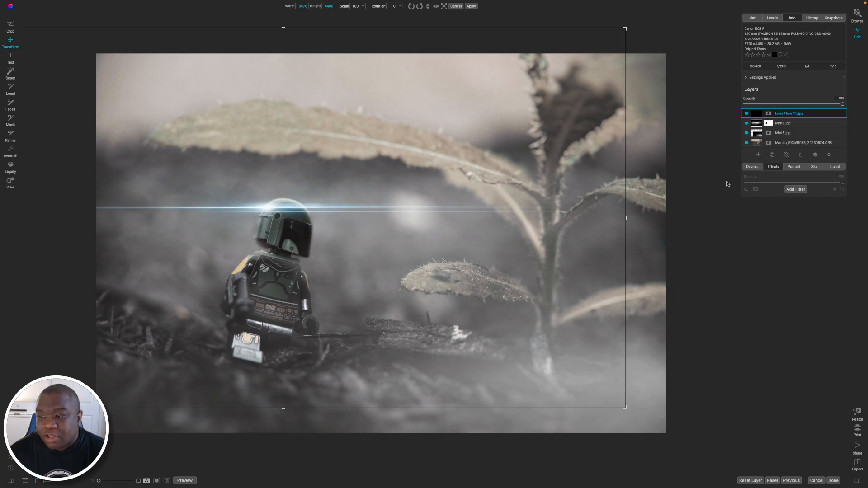
Mask the Lens Flare 15 layer by painting it out over the helmet with a size 600 brush.
{"action": "left_click", "coordinate": [768, 115]}
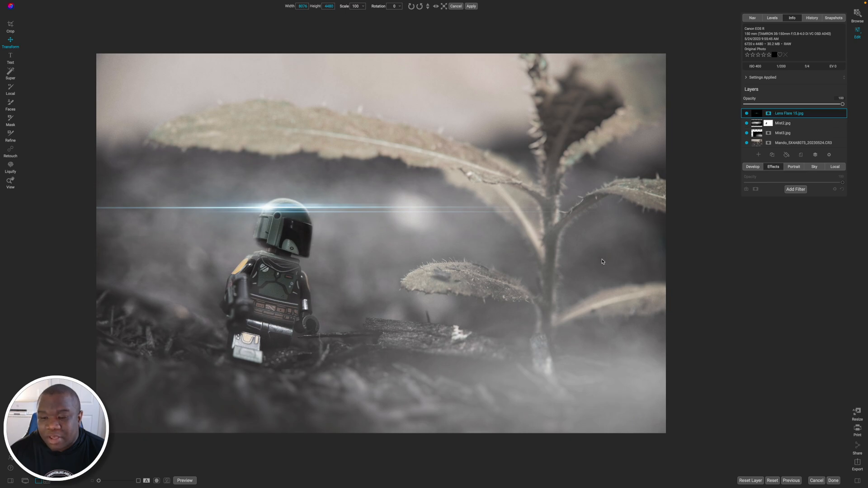
{"action": "key", "text": "bracketright"}
{"action": "key", "text": "bracketright"}
{"action": "key", "text": "bracketright"}
{"action": "key", "text": "bracketright"}
{"action": "key", "text": "bracketright"}
{"action": "key", "text": "bracketright"}
{"action": "key", "text": "bracketright"}
{"action": "key", "text": "bracketright"}
{"action": "key", "text": "bracketright"}
{"action": "key", "text": "bracketright"}
{"action": "key", "text": "bracketright"}
{"action": "key", "text": "bracketright"}
{"action": "key", "text": "bracketright"}
{"action": "key", "text": "bracketright"}
{"action": "key", "text": "bracketright"}
{"action": "key", "text": "bracketright"}
{"action": "key", "text": "bracketright"}
{"action": "key", "text": "bracketright"}
{"action": "key", "text": "bracketright"}
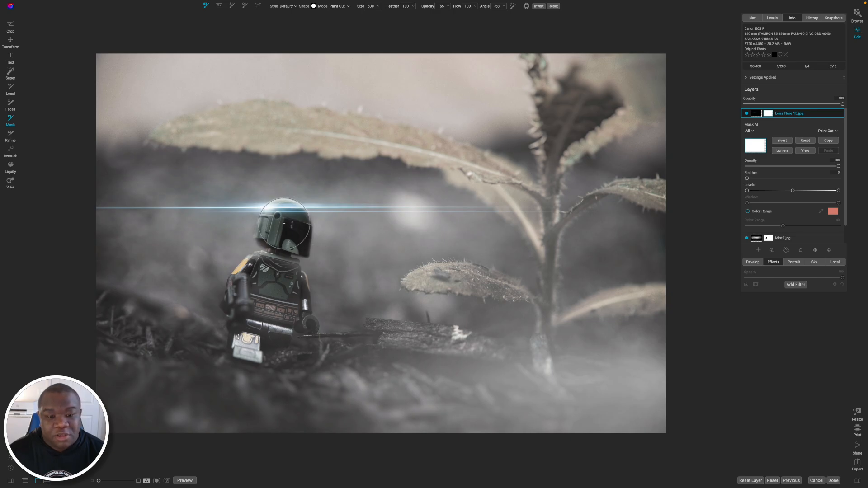
{"action": "left_click", "coordinate": [284, 225]}
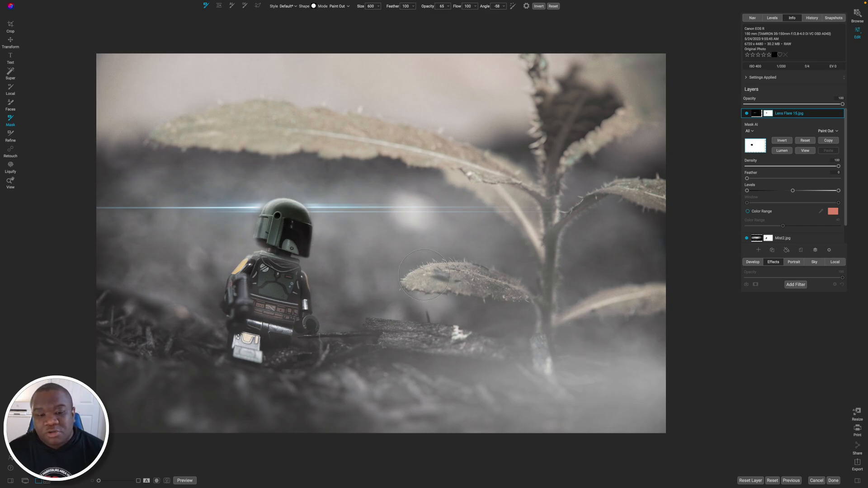
Paint the flare back in along the helmet's rear edge at opacity 100 with a small brush of about size 100, and close the mask options.
{"action": "key", "text": "bracketleft"}
{"action": "key", "text": "bracketleft"}
{"action": "key", "text": "bracketleft"}
{"action": "key", "text": "bracketleft"}
{"action": "key", "text": "bracketleft"}
{"action": "key", "text": "bracketleft"}
{"action": "key", "text": "x"}
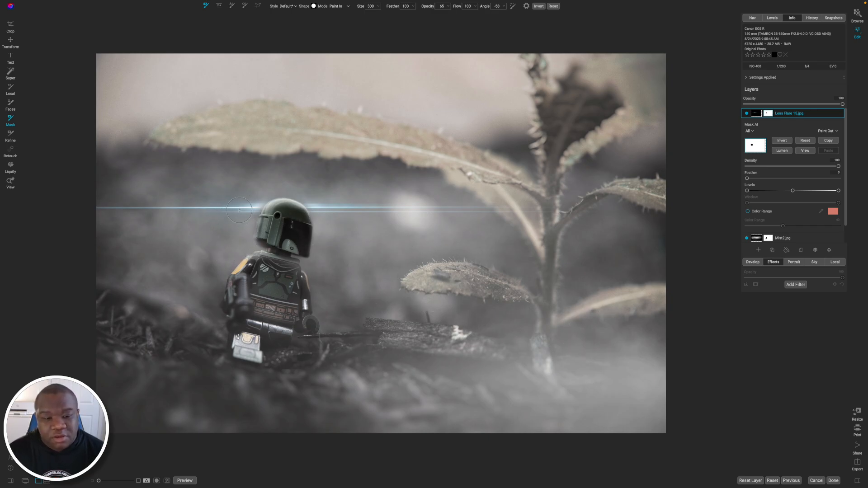
{"action": "key", "text": "bracketleft"}
{"action": "key", "text": "bracketleft"}
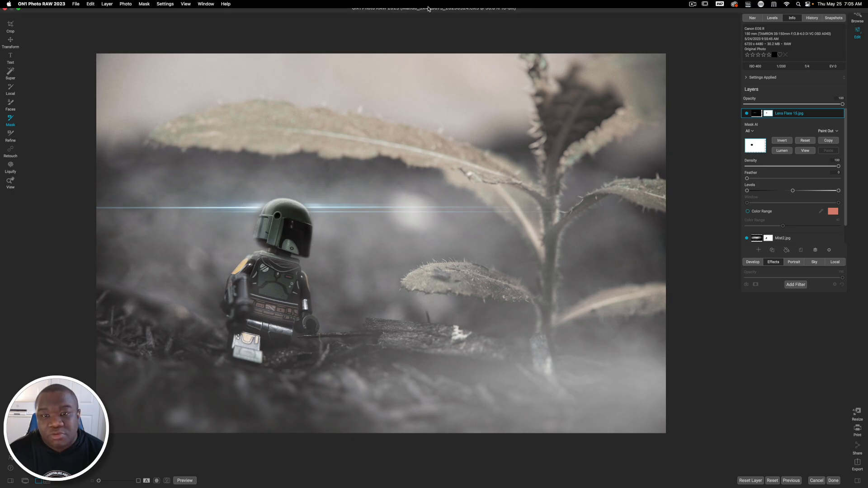
{"action": "left_click_drag", "start_coordinate": [429, 8], "coordinate": [520, 22]}
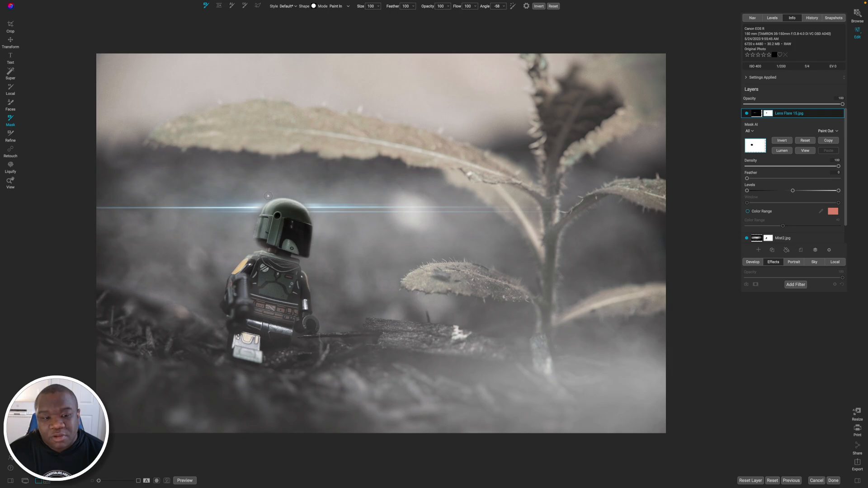
{"action": "left_click_drag", "start_coordinate": [260, 206], "coordinate": [263, 207]}
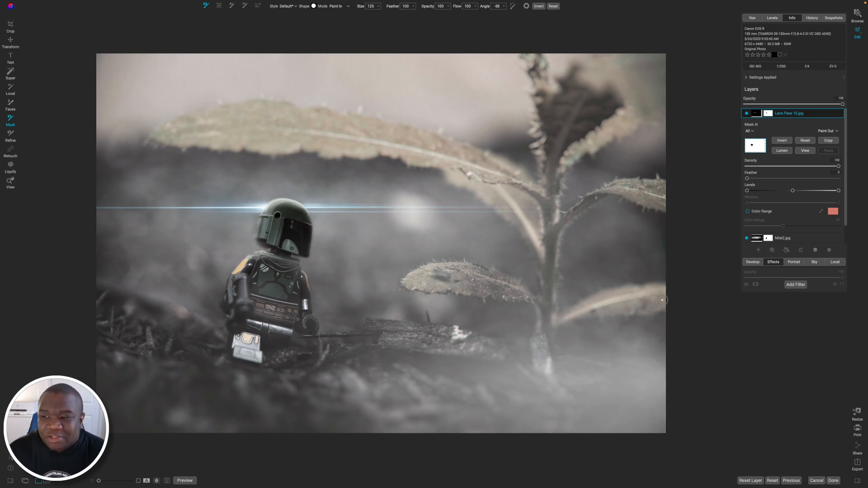
{"action": "left_click", "coordinate": [816, 115]}
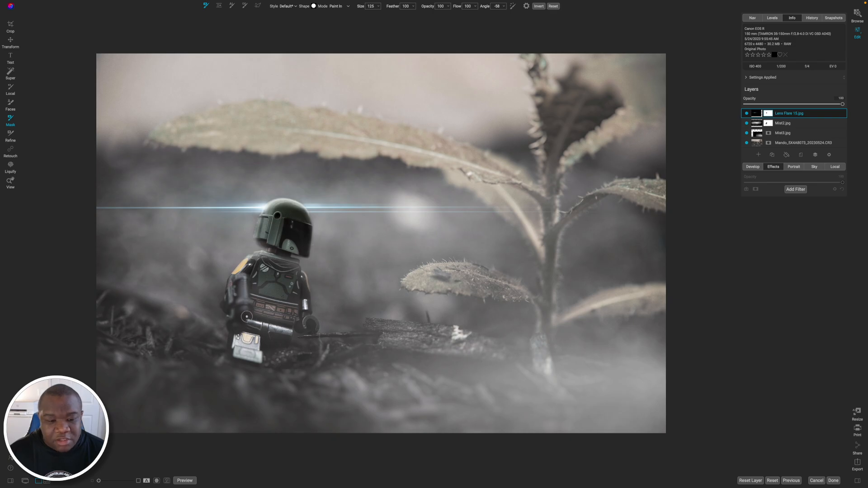
Add Lens Flare 16.jpg from ATMOS 4 Overlays as the top layer and set its blending mode to Screen.
{"action": "left_click", "coordinate": [759, 154]}
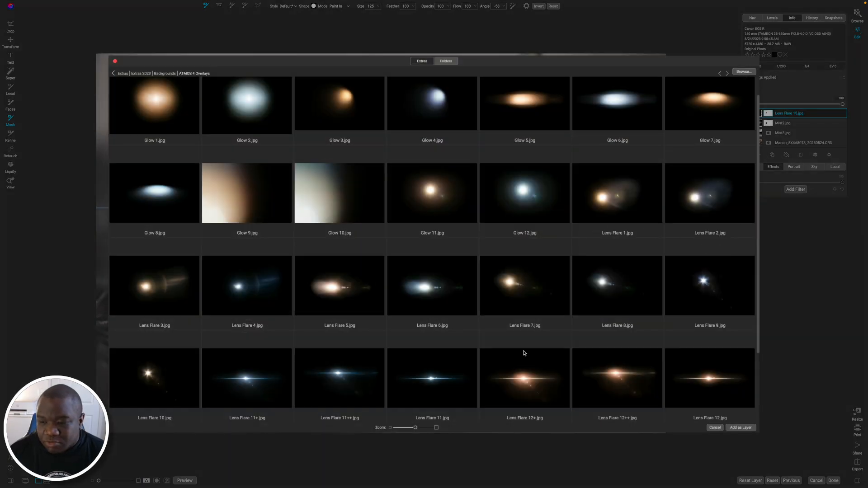
{"action": "scroll", "coordinate": [523, 353], "scroll_direction": "down", "scroll_amount": 2}
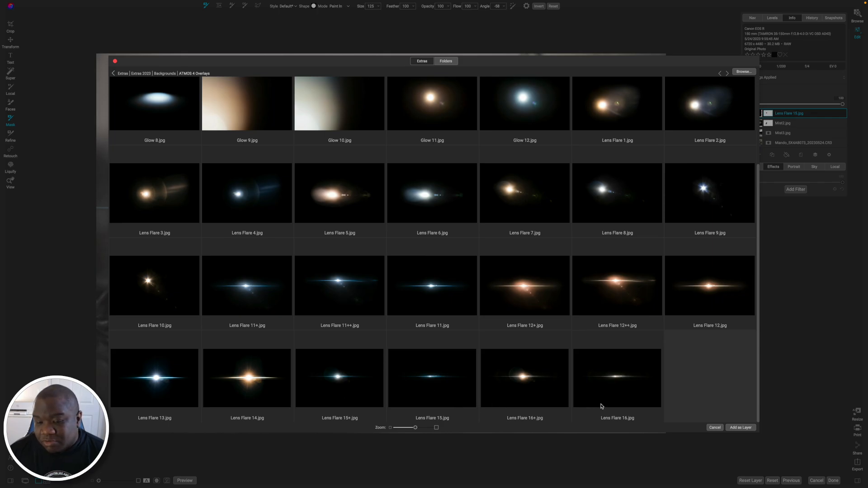
{"action": "left_click", "coordinate": [609, 389]}
{"action": "left_click", "coordinate": [740, 427]}
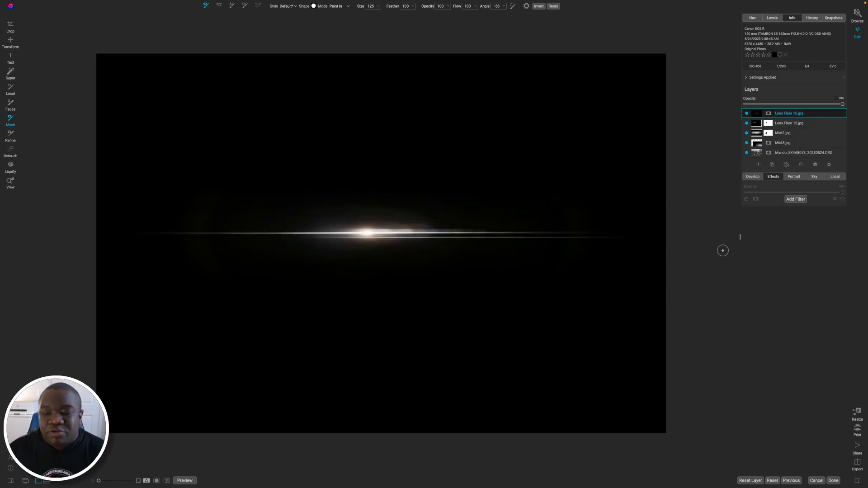
{"action": "left_click", "coordinate": [828, 165]}
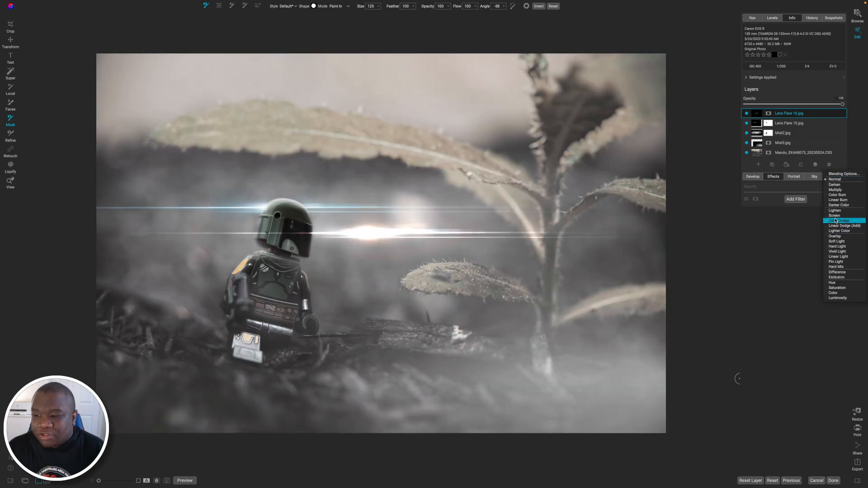
{"action": "left_click", "coordinate": [836, 216]}
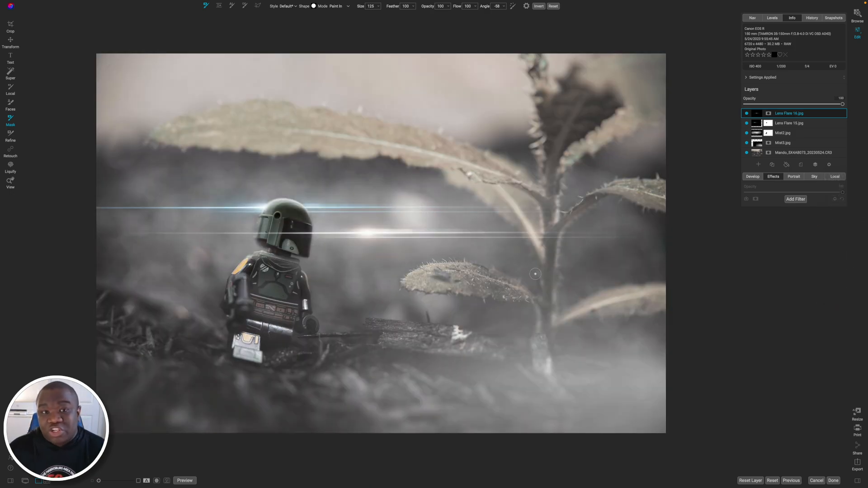
Shrink the Lens Flare 16 layer to about 1984 by 1996 and position its bright core at the figure's waist.
{"action": "key", "text": "v"}
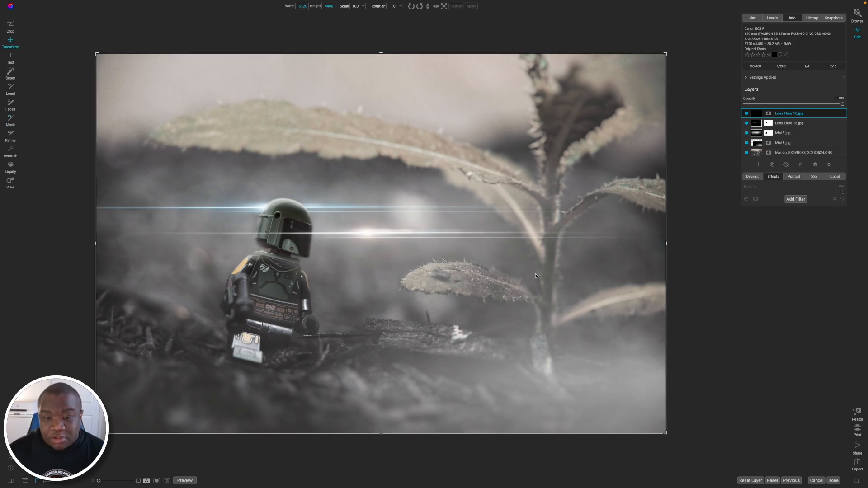
{"action": "mouse_move", "coordinate": [362, 234]}
{"action": "left_mouse_down"}
{"action": "mouse_move", "coordinate": [312, 291]}
{"action": "mouse_move", "coordinate": [253, 317]}
{"action": "mouse_move", "coordinate": [229, 310]}
{"action": "left_mouse_up"}
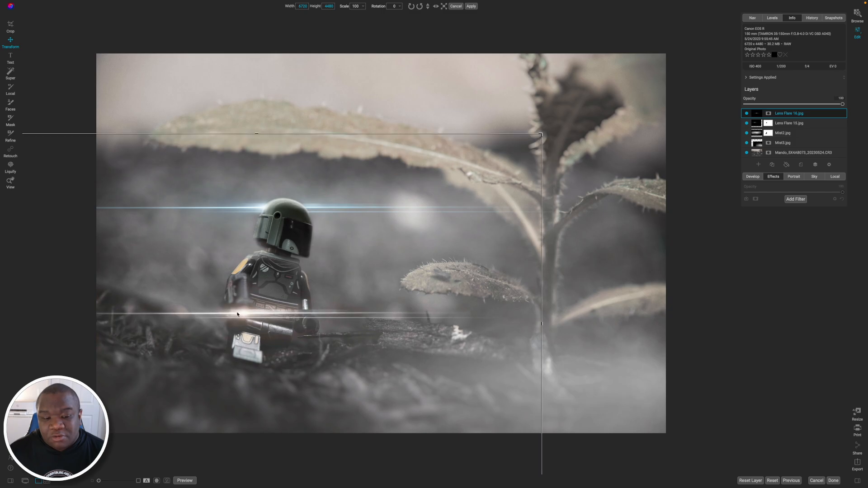
{"action": "left_click_drag", "start_coordinate": [532, 138], "coordinate": [175, 356]}
{"action": "left_click_drag", "start_coordinate": [132, 402], "coordinate": [325, 297]}
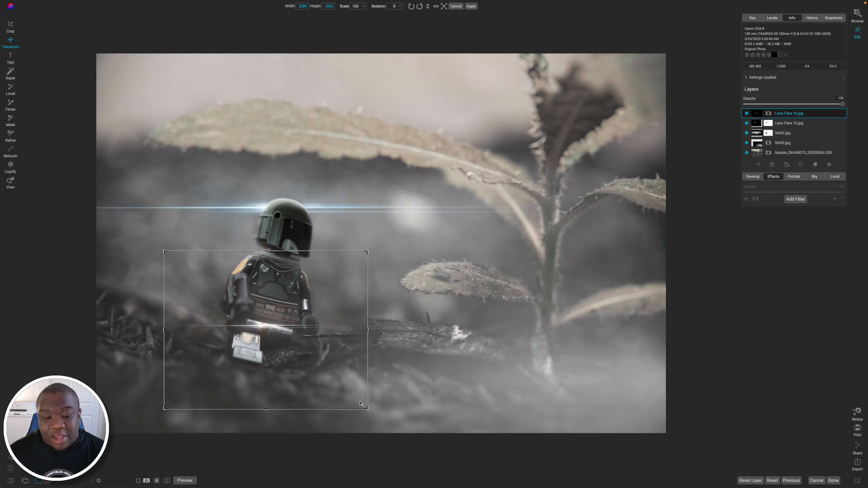
{"action": "left_click_drag", "start_coordinate": [361, 404], "coordinate": [334, 385]}
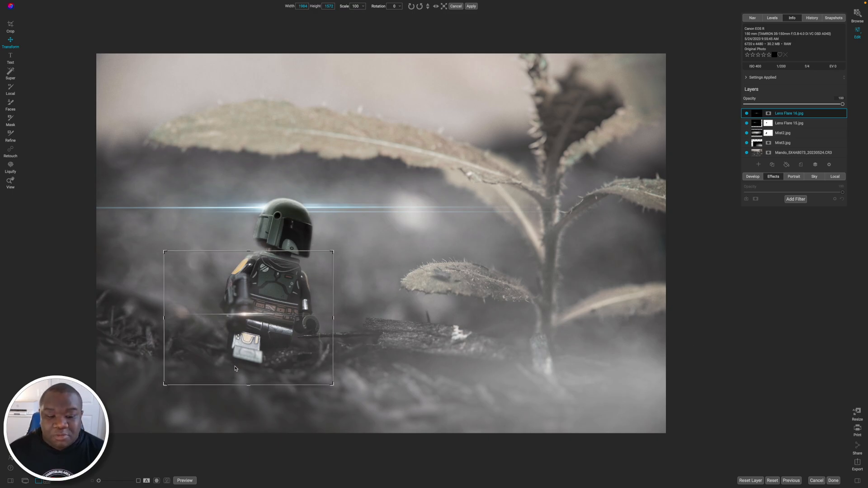
{"action": "left_click_drag", "start_coordinate": [247, 391], "coordinate": [242, 424]}
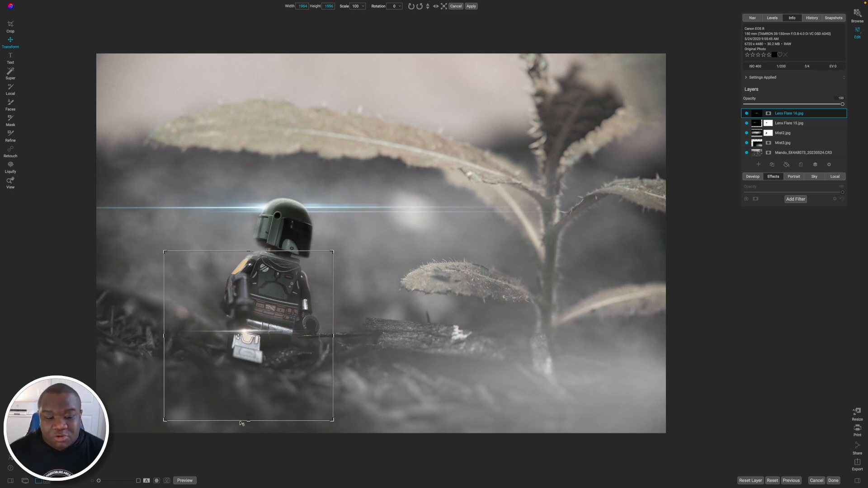
{"action": "left_click_drag", "start_coordinate": [239, 375], "coordinate": [240, 358]}
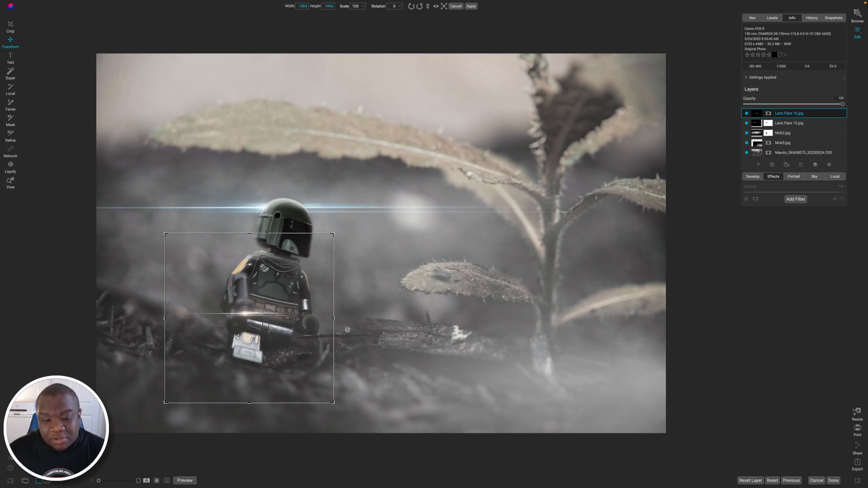
Rotate the Lens Flare 16 layer to -24, narrow it to a width of about 1600, and realign its core with the waist.
{"action": "left_click_drag", "start_coordinate": [346, 330], "coordinate": [339, 289]}
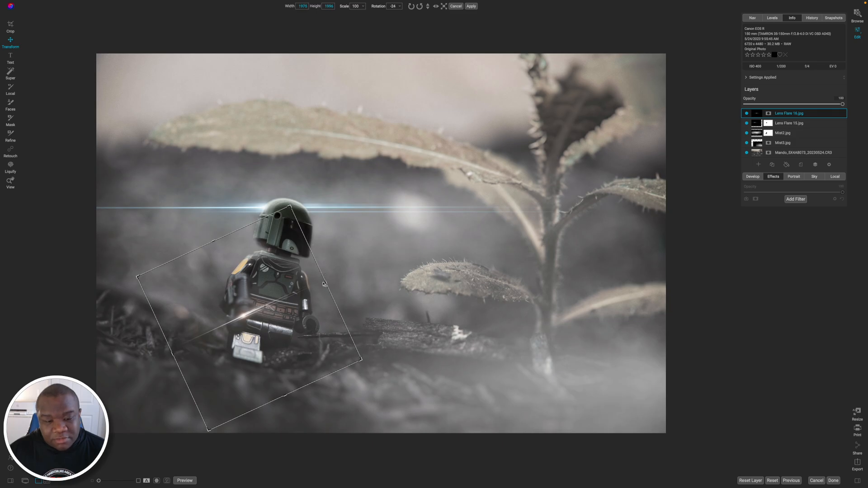
{"action": "left_click_drag", "start_coordinate": [325, 284], "coordinate": [295, 297]}
{"action": "left_click_drag", "start_coordinate": [215, 353], "coordinate": [230, 345]}
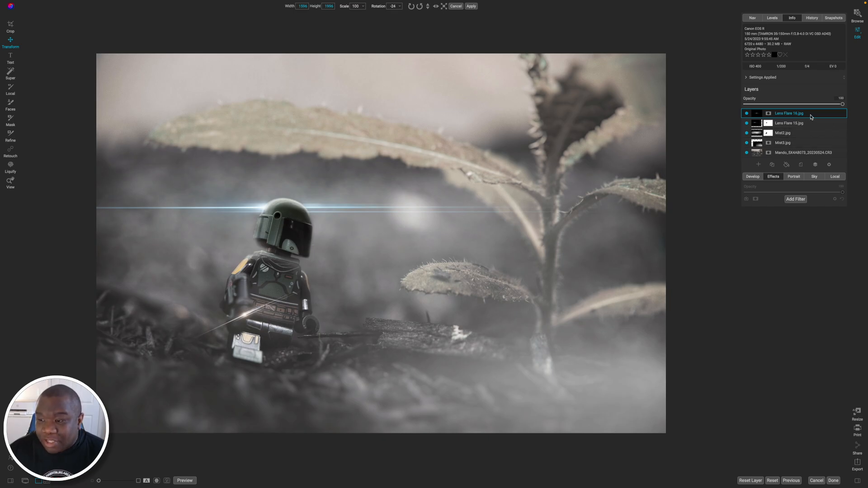
Duplicate the Lens Flare 16 layer three times and delete the topmost copy.
{"action": "left_click", "coordinate": [772, 165]}
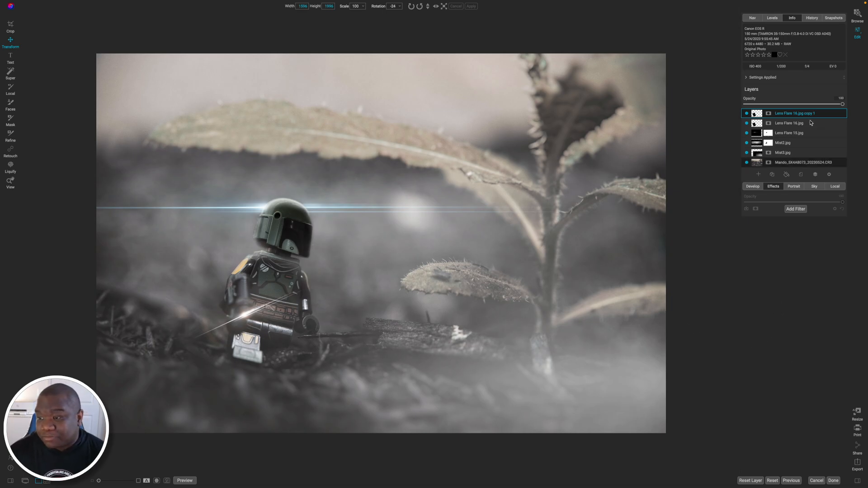
{"action": "left_click", "coordinate": [772, 175]}
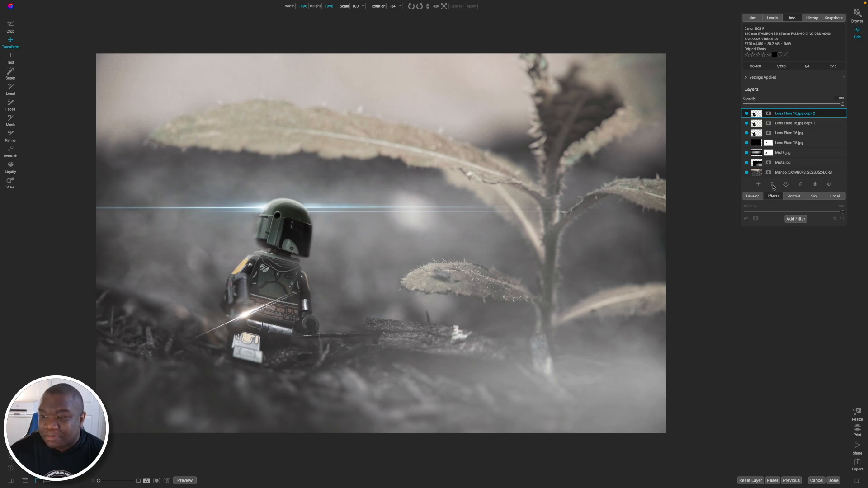
{"action": "left_click", "coordinate": [773, 185]}
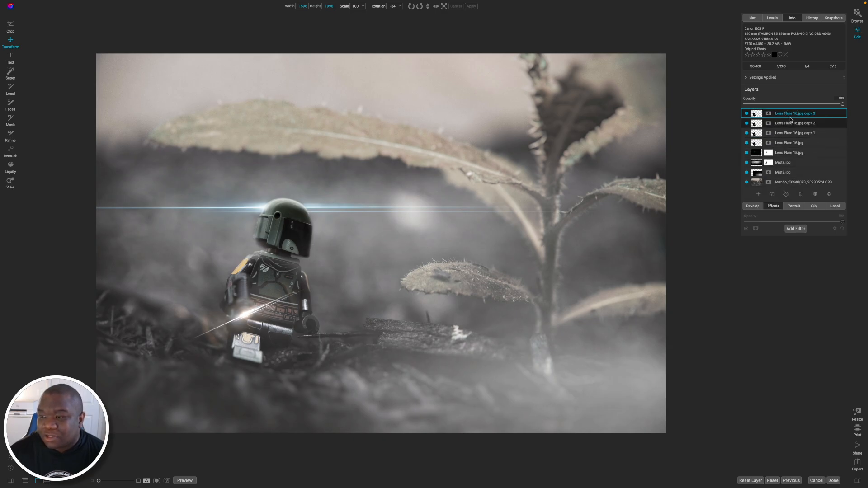
{"action": "right_click", "coordinate": [825, 116]}
{"action": "left_click", "coordinate": [834, 148]}
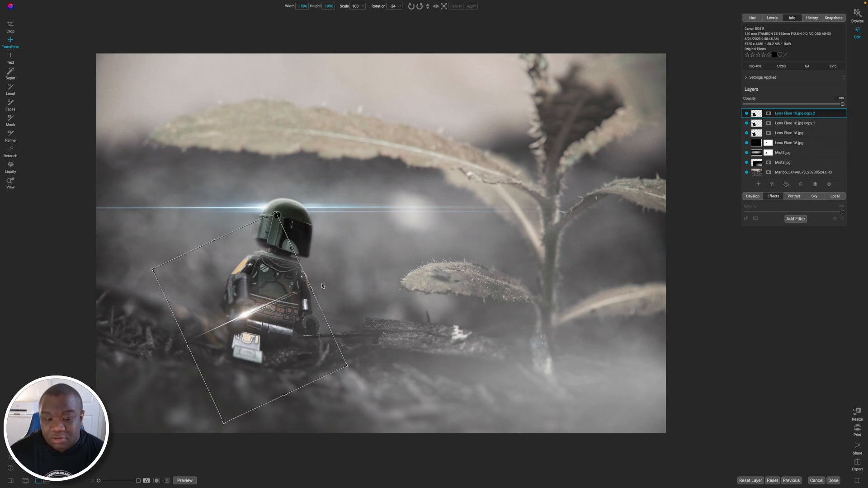
Rotate the topmost flare copy to 45, center it on the other flares' core as a star, and narrow it to about 1320.
{"action": "left_click_drag", "start_coordinate": [325, 289], "coordinate": [297, 368]}
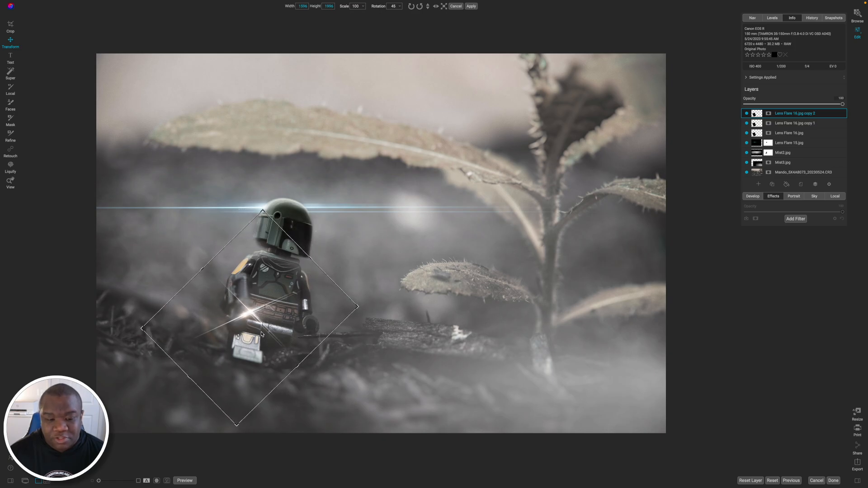
{"action": "left_click_drag", "start_coordinate": [261, 333], "coordinate": [248, 323]}
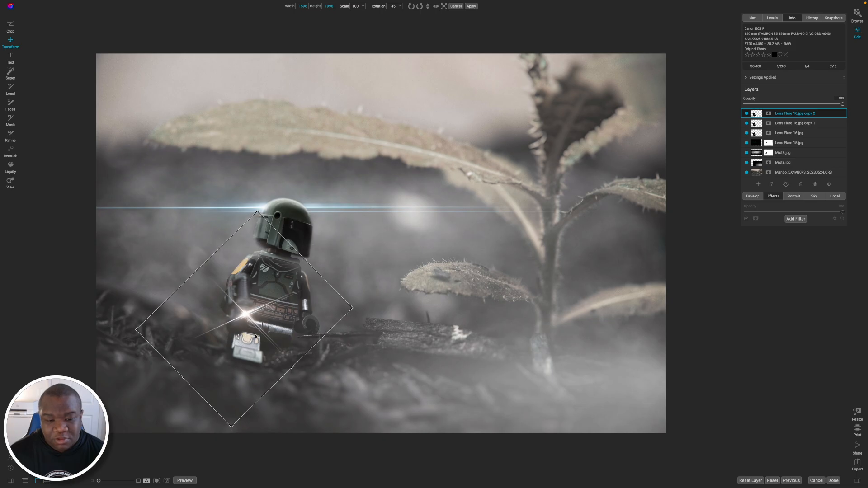
{"action": "left_click_drag", "start_coordinate": [291, 367], "coordinate": [274, 352]}
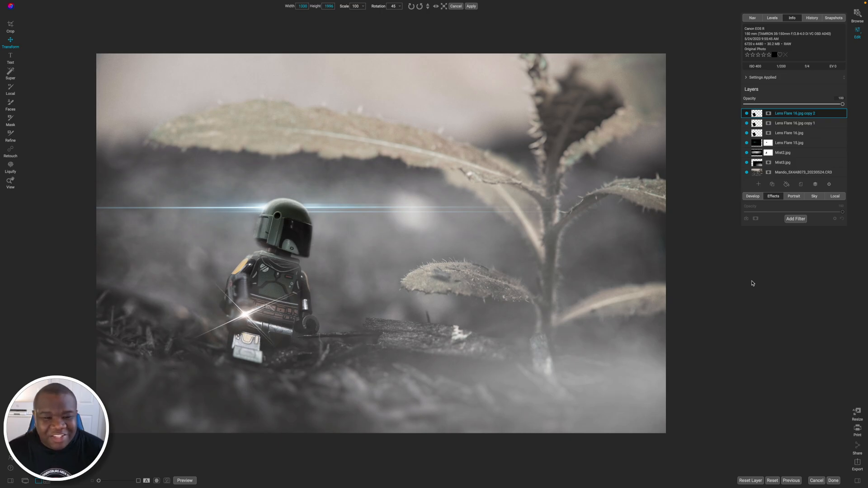
Duplicate the flare copy rotated to 45 and create a new stamped layer on top of the stack.
{"action": "left_click", "coordinate": [772, 185]}
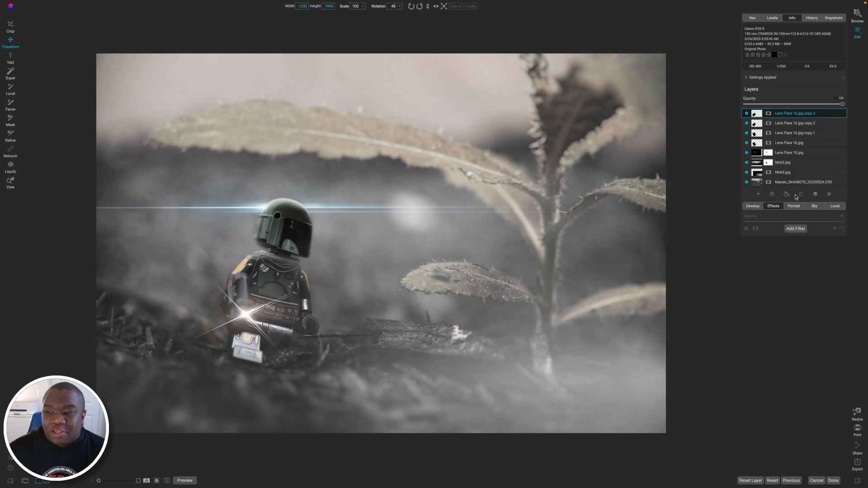
{"action": "right_click", "coordinate": [824, 116]}
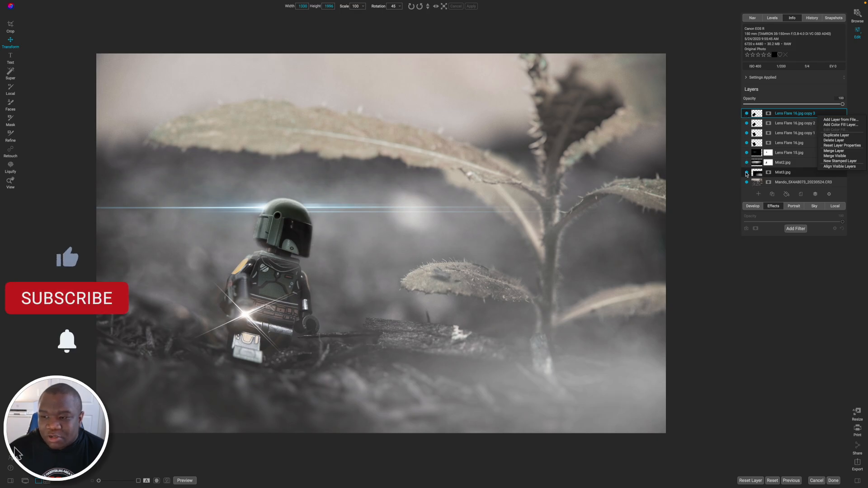
{"action": "left_click", "coordinate": [837, 161]}
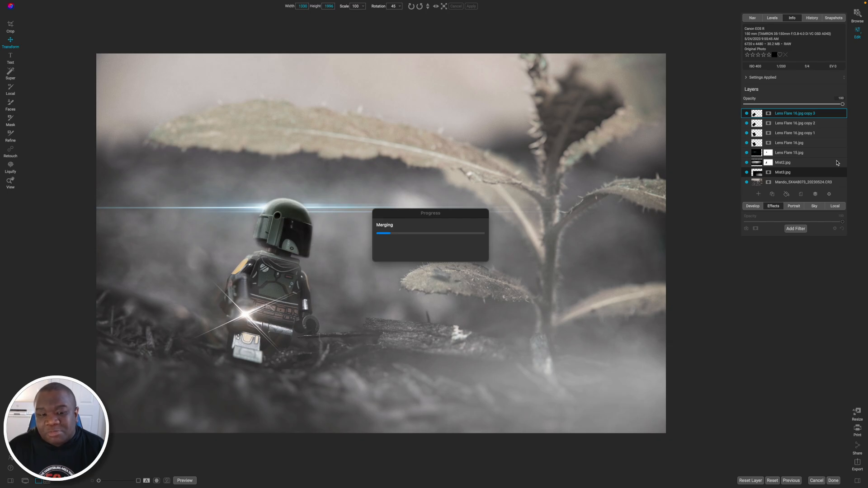
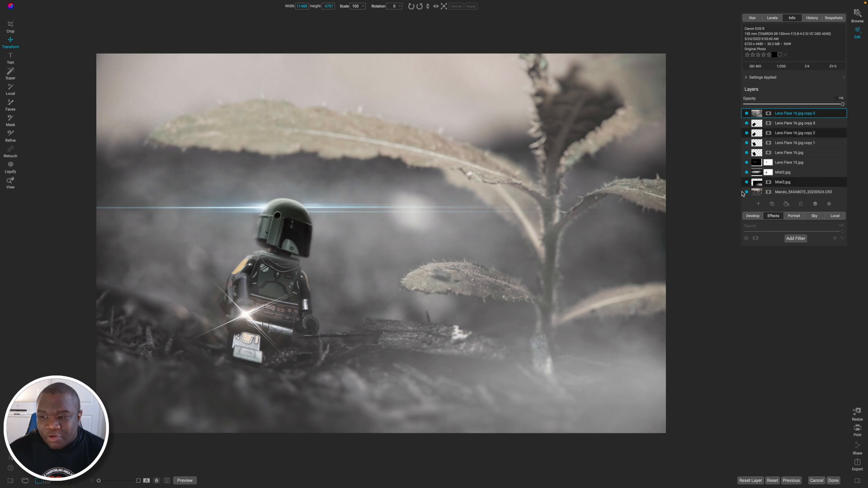
Rename the new topmost layer as "Stamped Layer".
{"action": "double_click", "coordinate": [795, 114]}
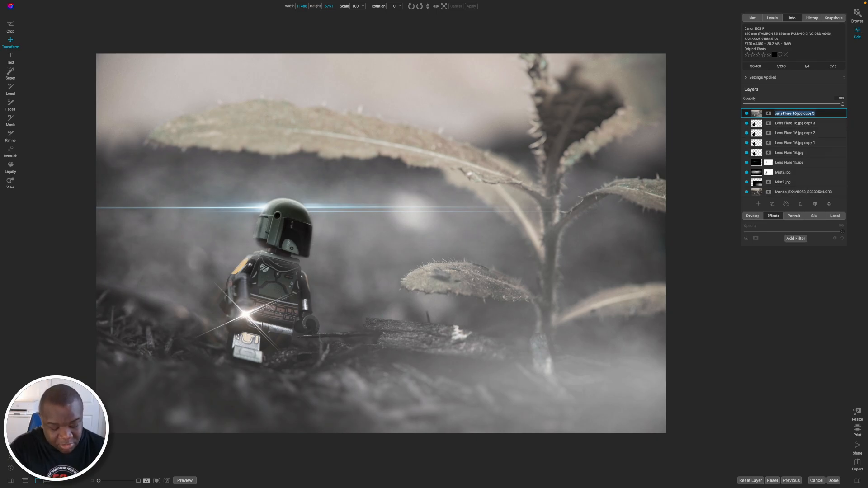
{"action": "type", "text": "Stamped Layer"}
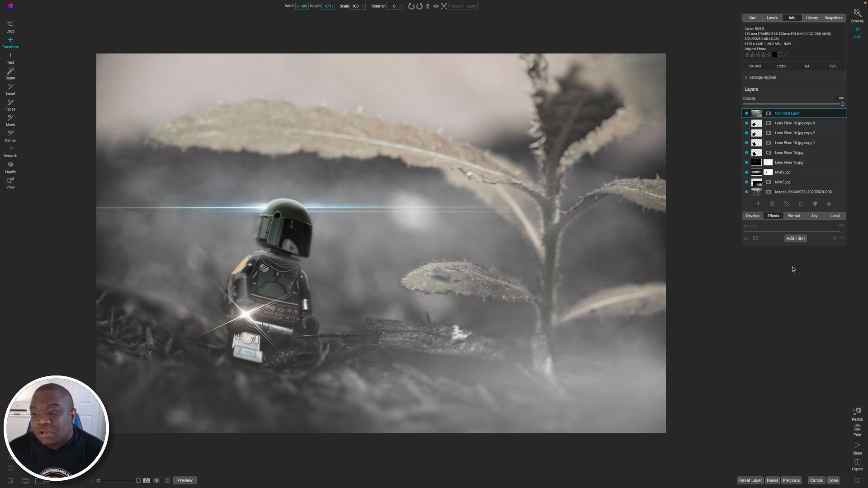
Crop the image slightly tighter at 16x9, placing the blue flare streak near the upper rule-of-thirds line.
{"action": "key", "text": "c"}
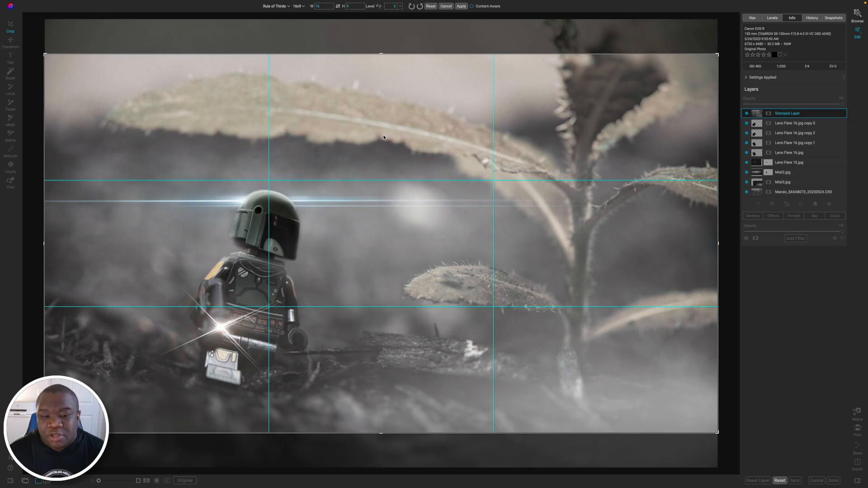
{"action": "left_click", "coordinate": [395, 241]}
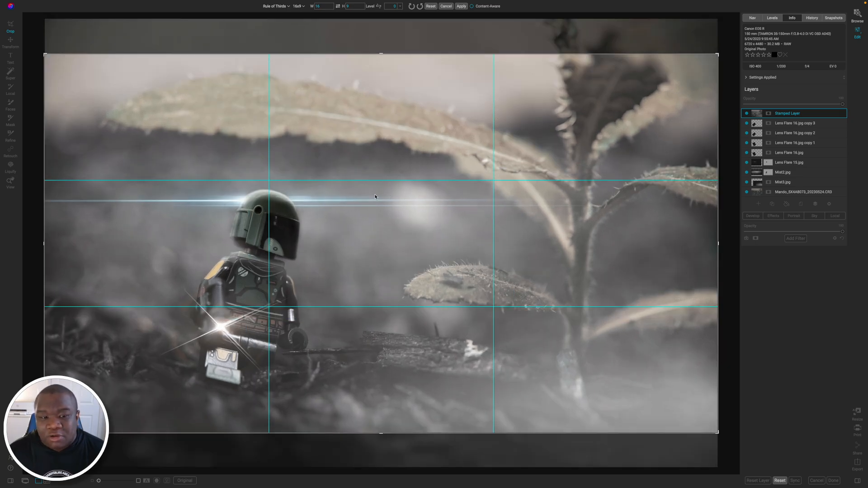
{"action": "left_click_drag", "start_coordinate": [381, 54], "coordinate": [380, 67]}
{"action": "left_click_drag", "start_coordinate": [354, 139], "coordinate": [363, 133]}
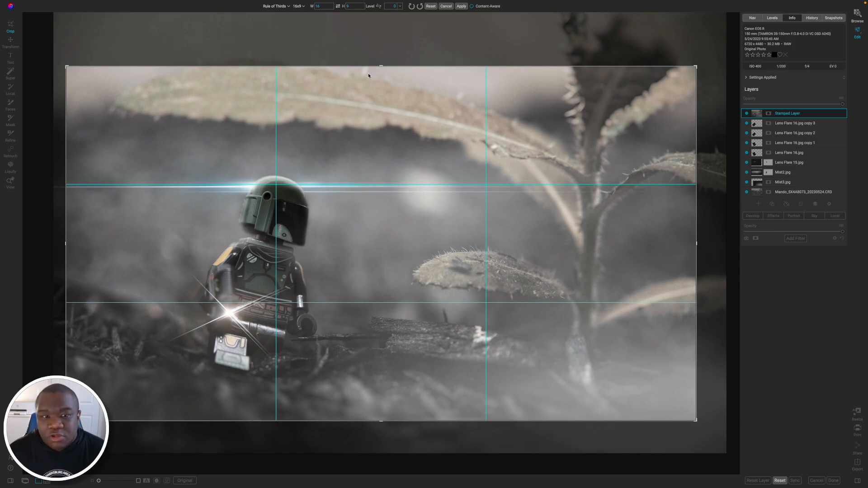
{"action": "left_click_drag", "start_coordinate": [381, 66], "coordinate": [380, 65]}
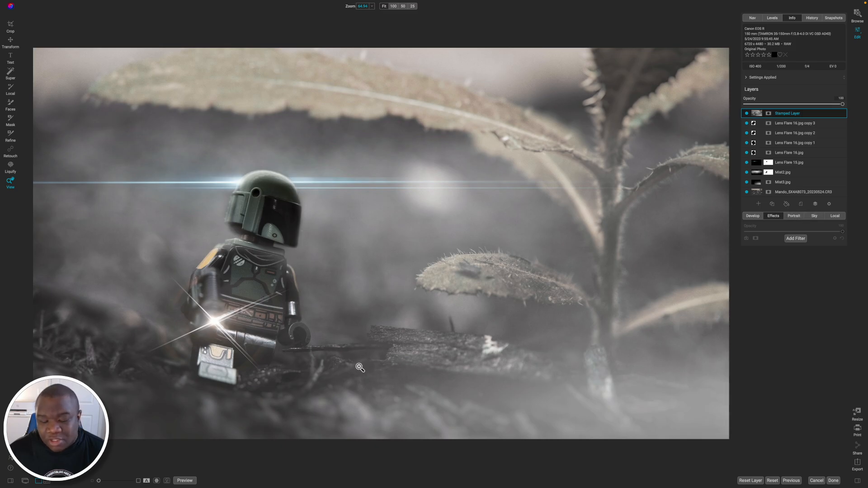
Add a black color fill layer above the Stamped Layer.
{"action": "left_click", "coordinate": [786, 203]}
{"action": "left_click_drag", "start_coordinate": [655, 187], "coordinate": [680, 188]}
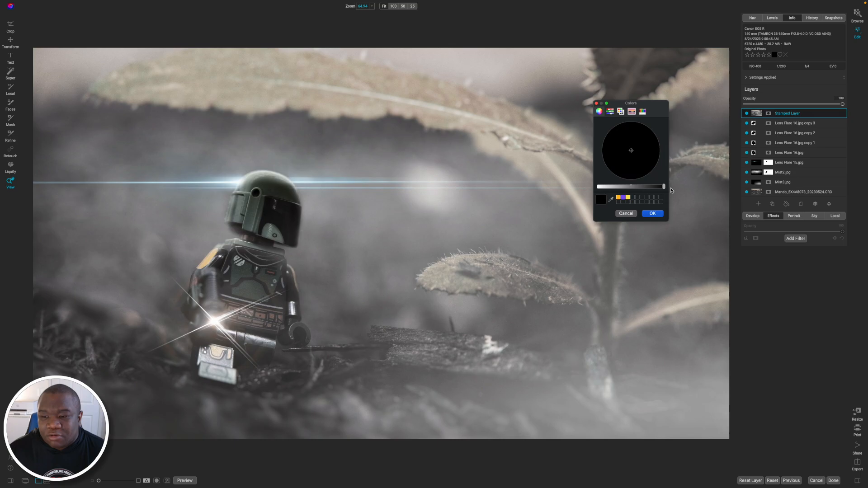
{"action": "left_click", "coordinate": [653, 213]}
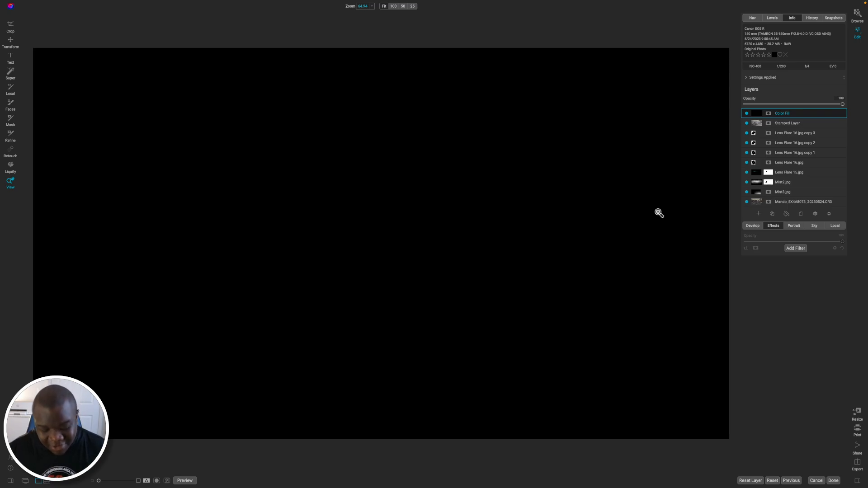
Mask the color fill layer with a reflected gradient, widened so only soft black bands cover the image's upper and lower edges.
{"action": "key", "text": "b"}
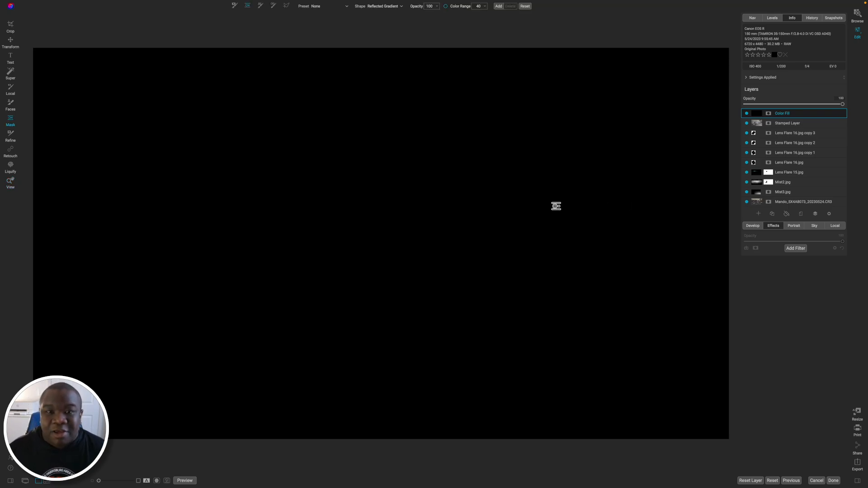
{"action": "left_click", "coordinate": [358, 239]}
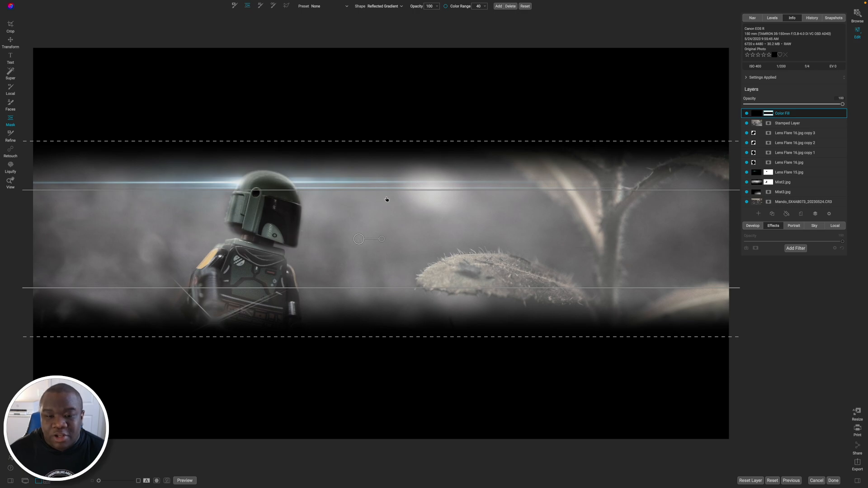
{"action": "left_click_drag", "start_coordinate": [386, 187], "coordinate": [404, 56]}
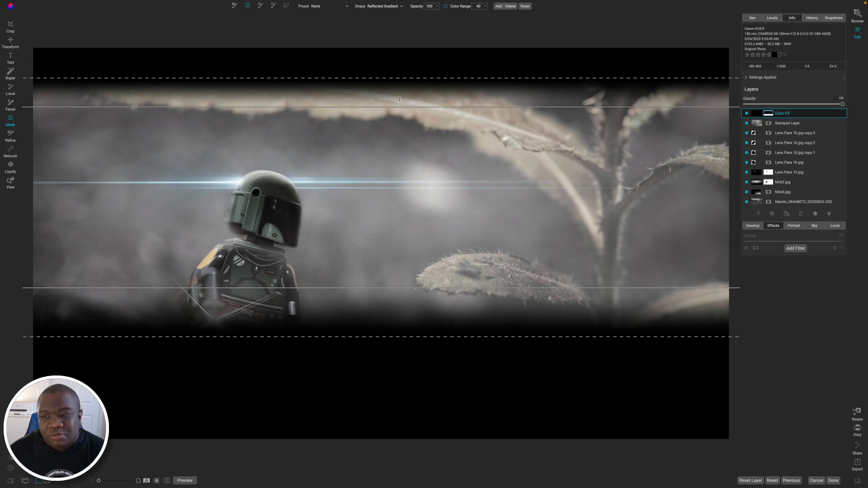
{"action": "left_click_drag", "start_coordinate": [399, 98], "coordinate": [399, 88]}
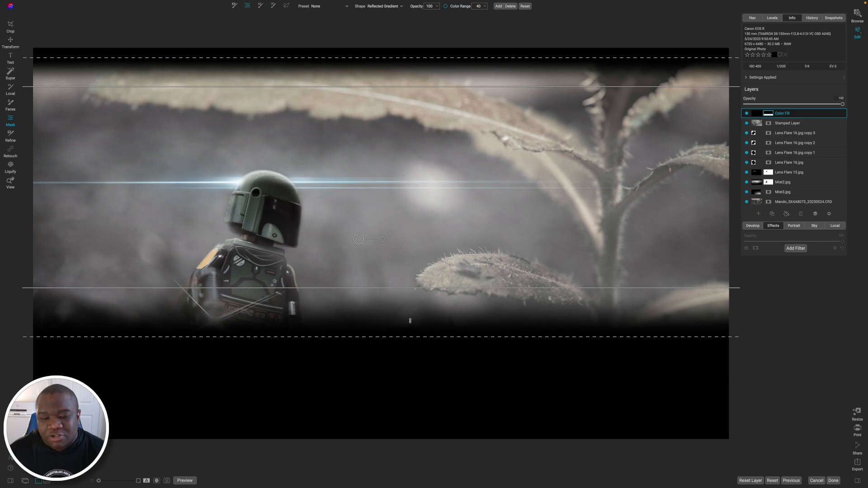
{"action": "left_click_drag", "start_coordinate": [410, 335], "coordinate": [410, 317]}
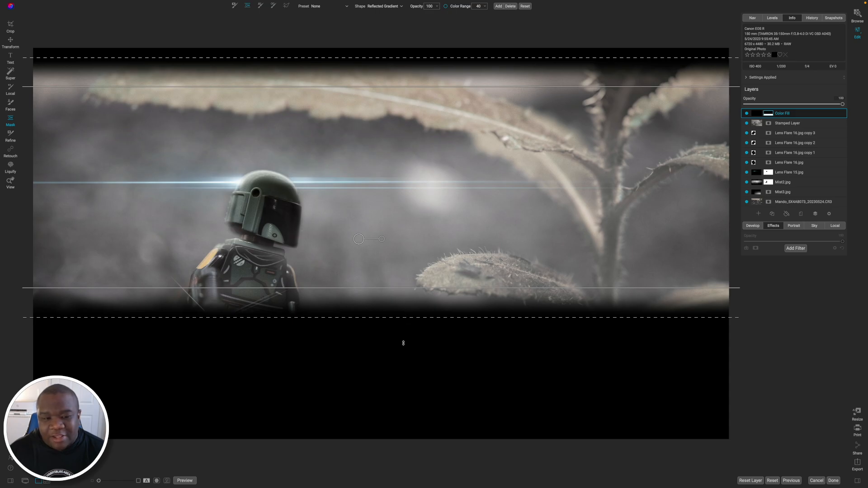
{"action": "left_click_drag", "start_coordinate": [401, 347], "coordinate": [400, 392]}
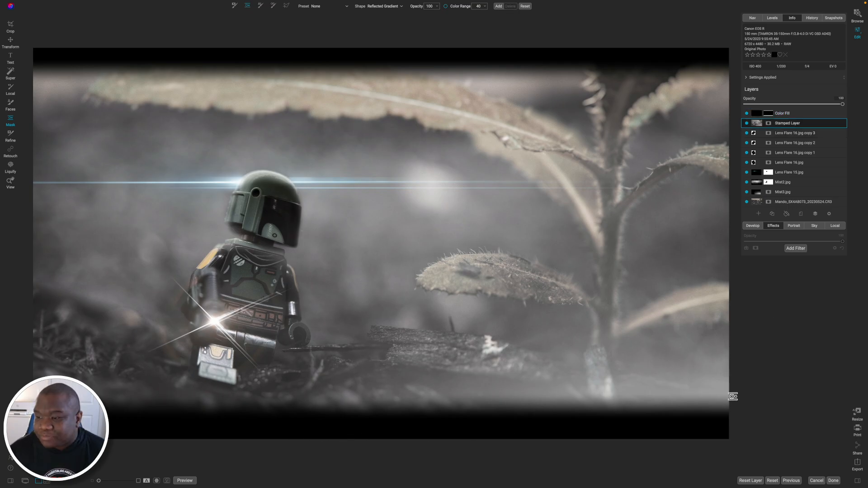
On the Stamped Layer, sample a local paint color from the waist flare and paint it over the figure's legs with a size 600 brush.
{"action": "left_click", "coordinate": [835, 227]}
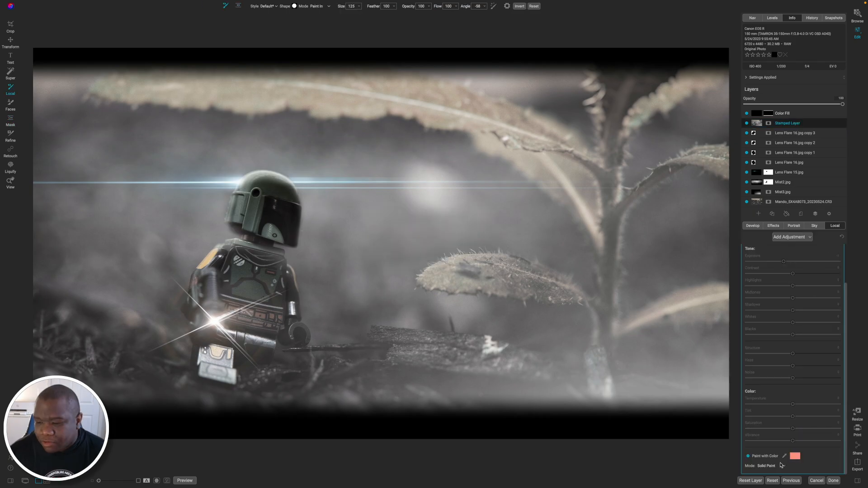
{"action": "left_click", "coordinate": [784, 457]}
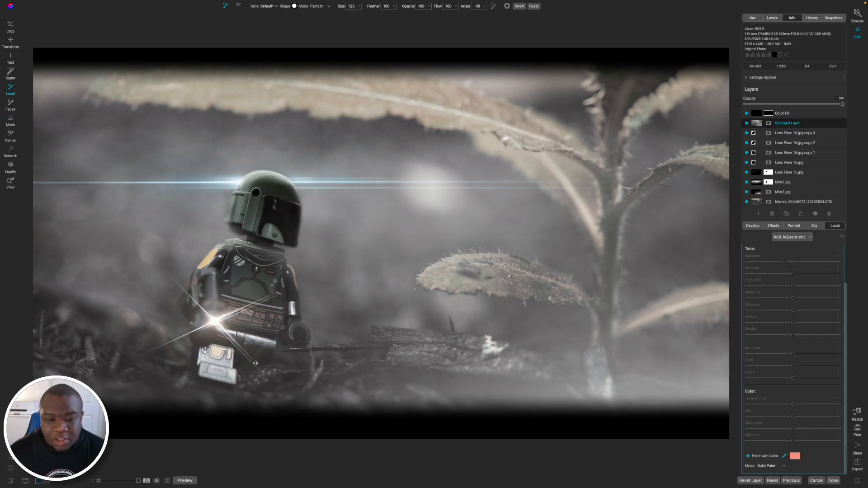
{"action": "left_click", "coordinate": [208, 322]}
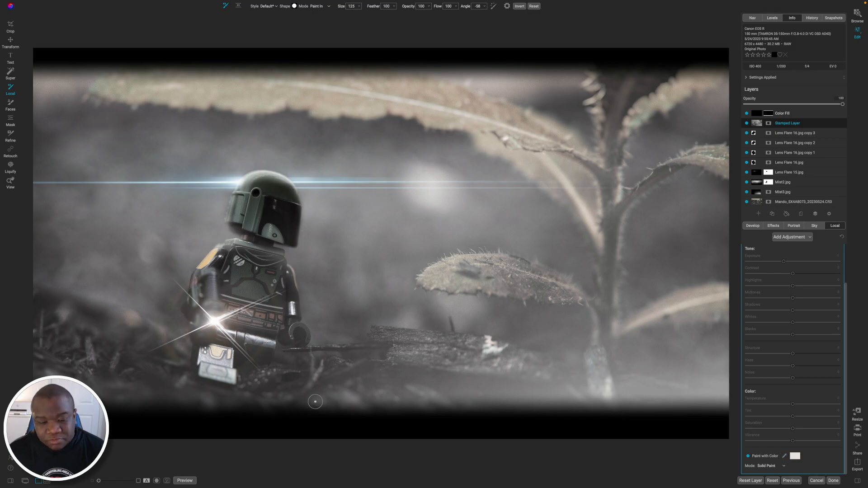
{"action": "key", "text": "bracketright"}
{"action": "key", "text": "bracketright"}
{"action": "key", "text": "bracketright"}
{"action": "key", "text": "bracketright"}
{"action": "key", "text": "bracketright"}
{"action": "key", "text": "bracketright"}
{"action": "key", "text": "bracketright"}
{"action": "key", "text": "bracketright"}
{"action": "key", "text": "bracketright"}
{"action": "key", "text": "bracketright"}
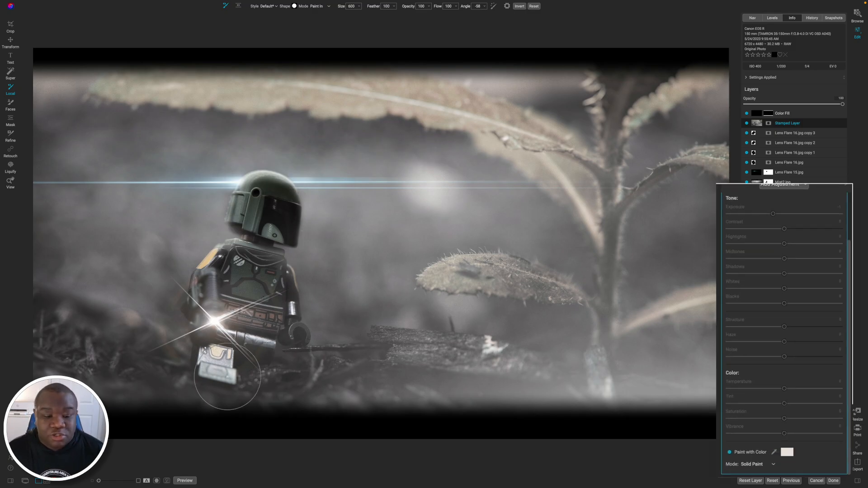
{"action": "left_click", "coordinate": [173, 370]}
{"action": "key", "text": "bracketleft"}
{"action": "left_click_drag", "start_coordinate": [198, 387], "coordinate": [216, 387]}
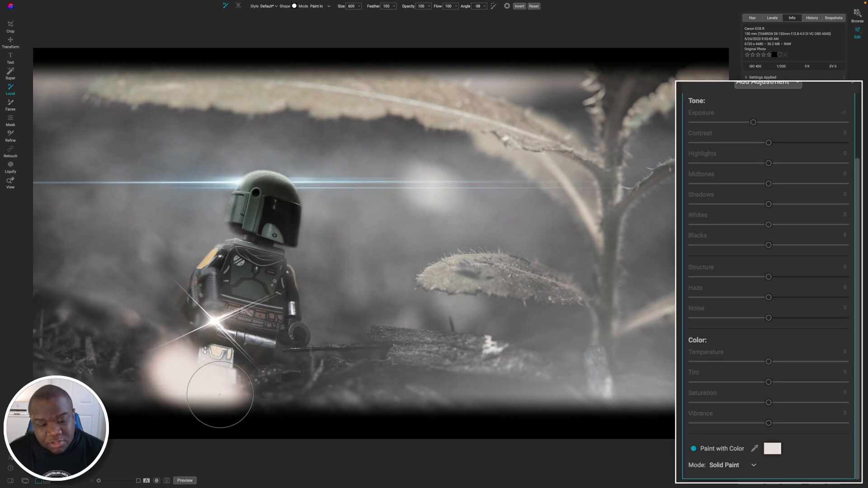
{"action": "left_click", "coordinate": [196, 366]}
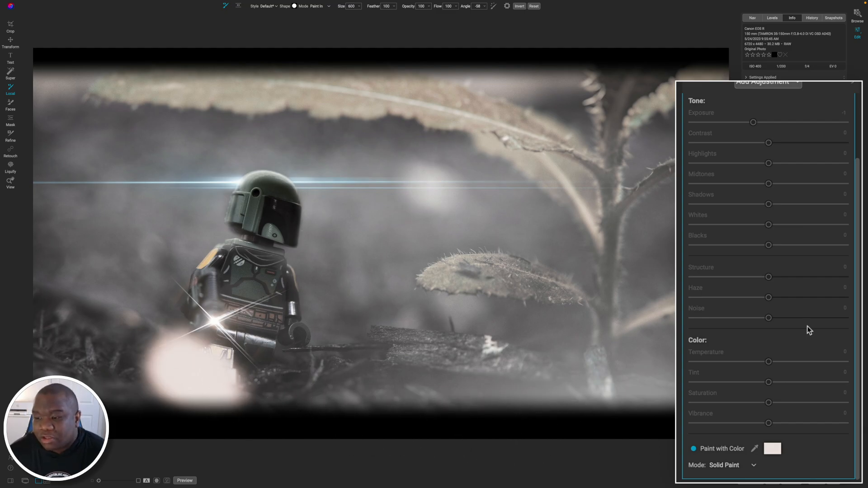
Lower the local paint adjustment's opacity to 29.
{"action": "scroll", "coordinate": [854, 296], "scroll_direction": "up", "scroll_amount": 3}
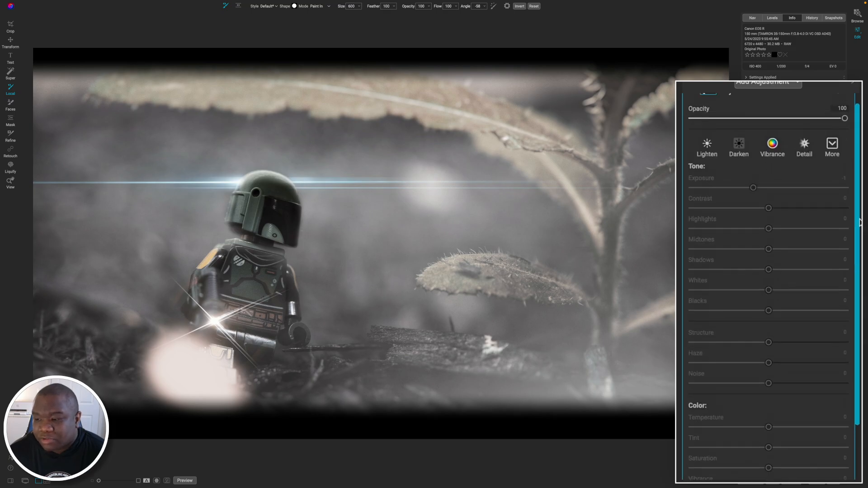
{"action": "left_click_drag", "start_coordinate": [844, 131], "coordinate": [747, 132]}
{"action": "left_click_drag", "start_coordinate": [745, 135], "coordinate": [736, 133]}
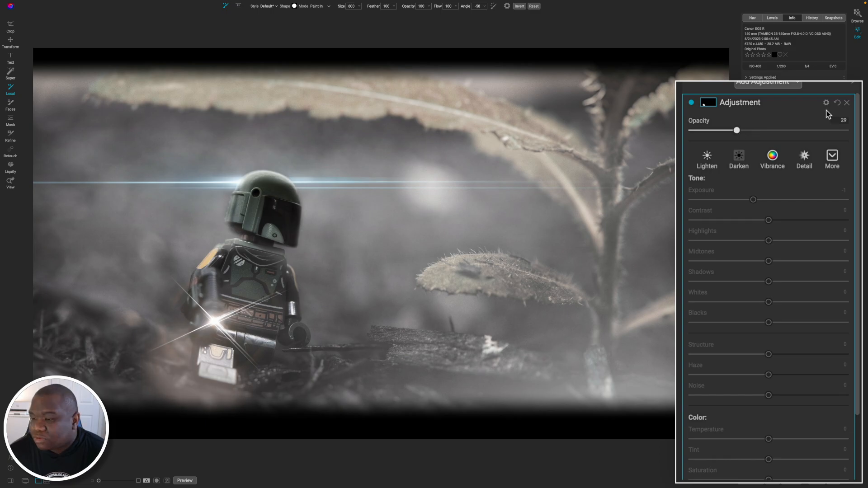
Try the Color blending mode on the local paint adjustment with its opacity at 47.
{"action": "left_click", "coordinate": [826, 107]}
{"action": "left_click", "coordinate": [747, 154]}
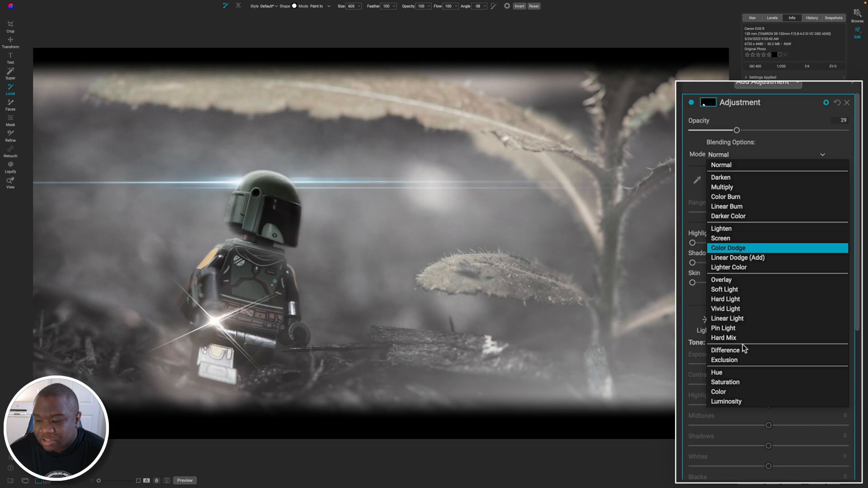
{"action": "left_click", "coordinate": [725, 391]}
{"action": "left_click_drag", "start_coordinate": [738, 130], "coordinate": [767, 130]}
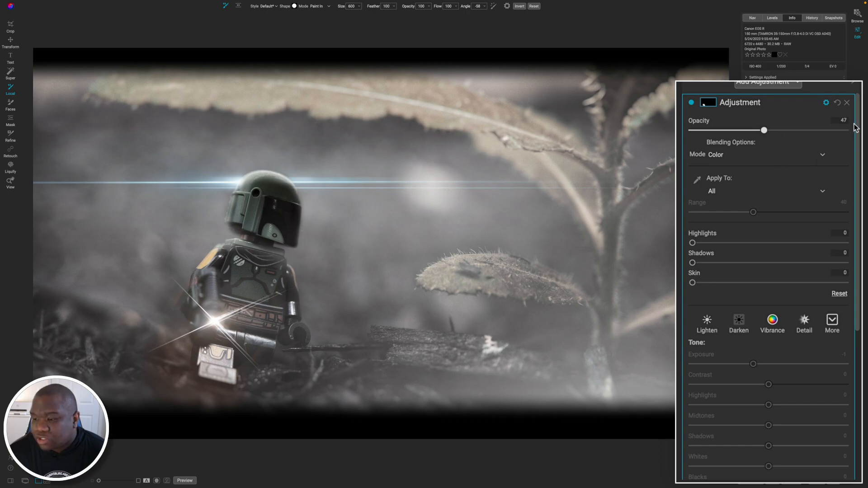
Set the adjustment's paint mode to Classic, with exposure 0.95, temperature 3, saturation 64 and vibrance 43.
{"action": "left_click_drag", "start_coordinate": [857, 126], "coordinate": [857, 276]}
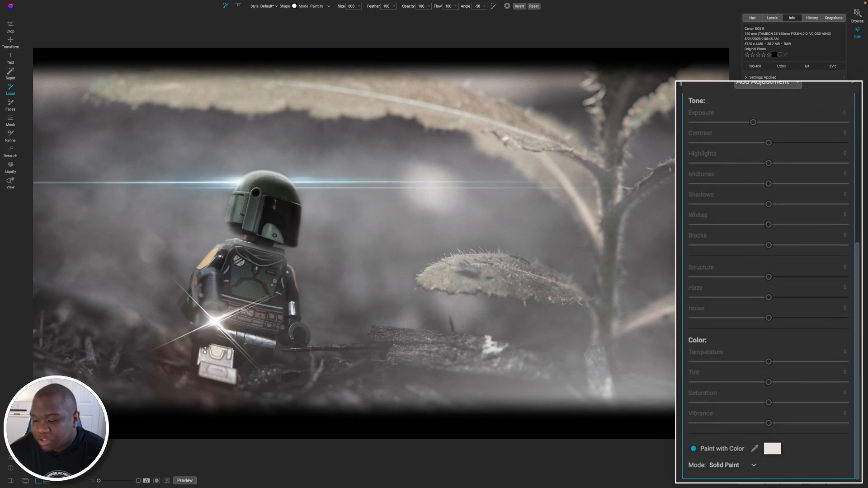
{"action": "left_click", "coordinate": [744, 464]}
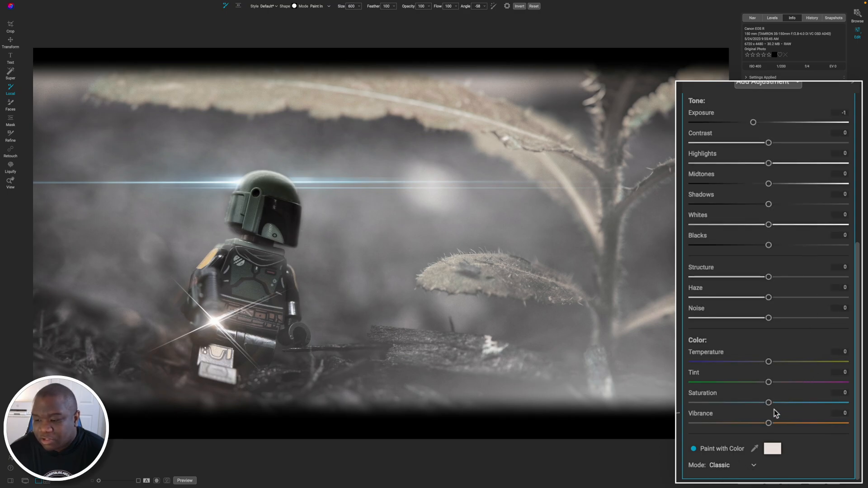
{"action": "left_click_drag", "start_coordinate": [768, 424], "coordinate": [799, 422]}
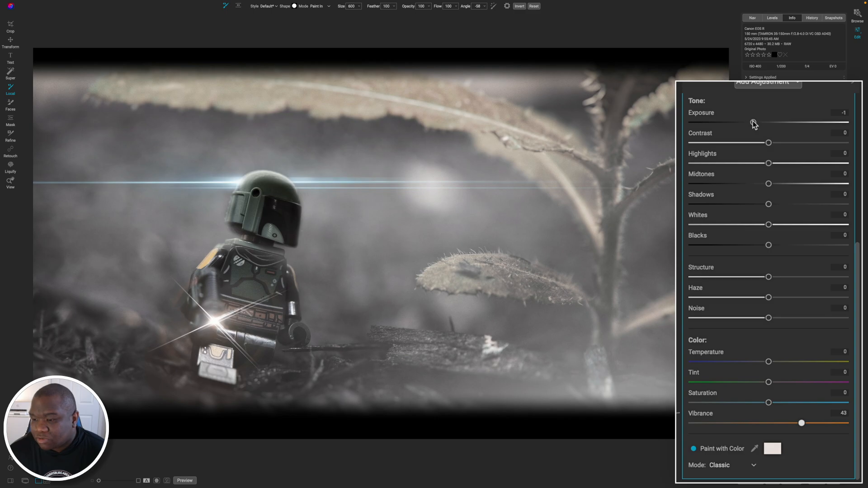
{"action": "left_click_drag", "start_coordinate": [753, 122], "coordinate": [783, 126]}
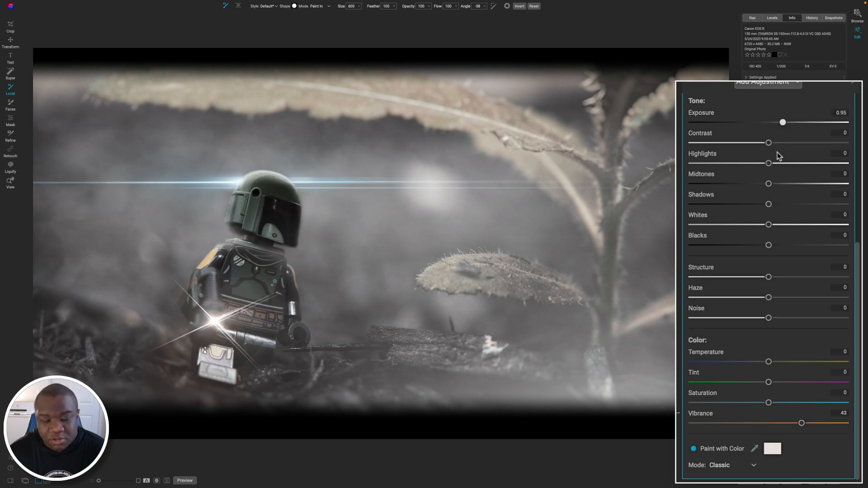
{"action": "left_click", "coordinate": [767, 402]}
{"action": "left_click_drag", "start_coordinate": [804, 403], "coordinate": [817, 402]}
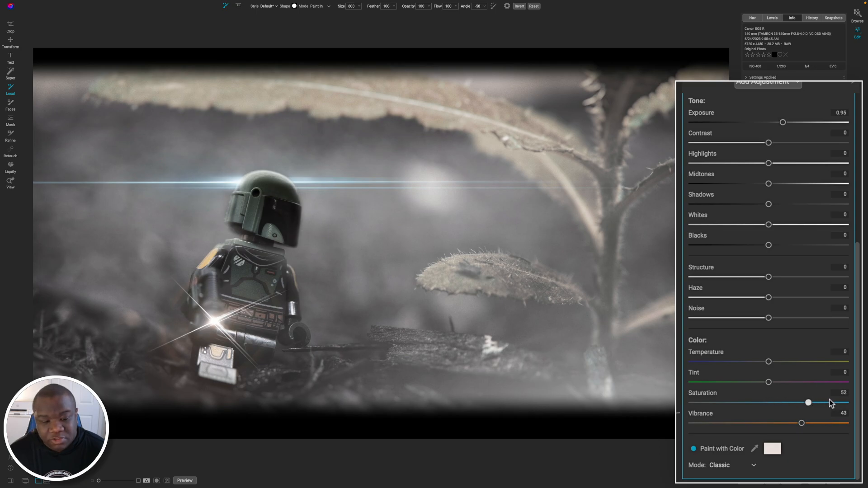
{"action": "left_click", "coordinate": [790, 362]}
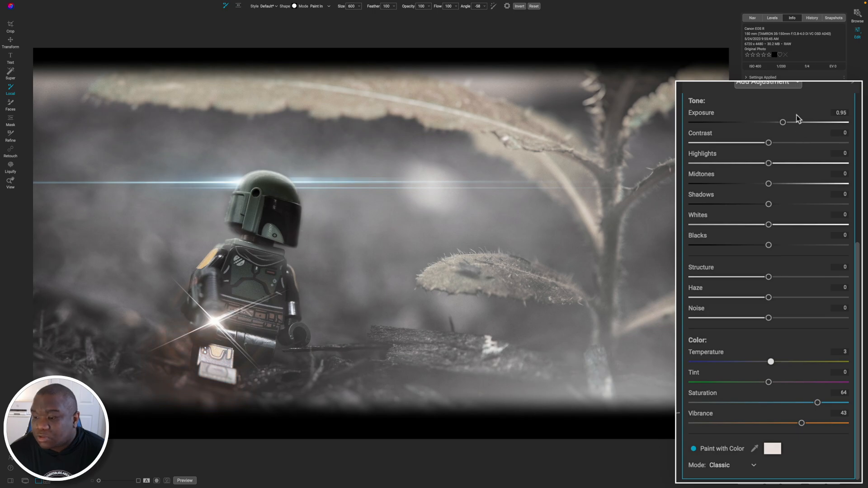
Return the adjustment's blending mode to Normal, compare the image with and without it, and set its opacity to 36.
{"action": "scroll", "coordinate": [838, 248], "scroll_direction": "up", "scroll_amount": 5}
{"action": "left_click", "coordinate": [731, 154]}
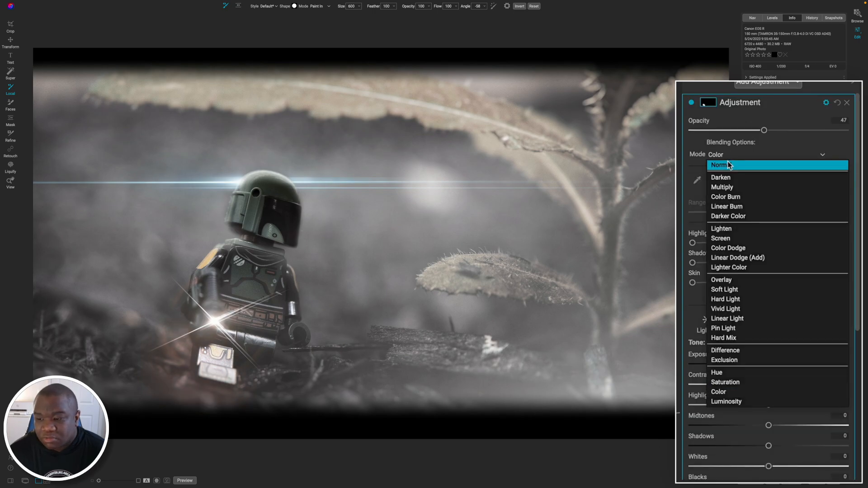
{"action": "left_click", "coordinate": [729, 165]}
{"action": "left_click", "coordinate": [770, 131]}
{"action": "left_click_drag", "start_coordinate": [762, 131], "coordinate": [758, 133]}
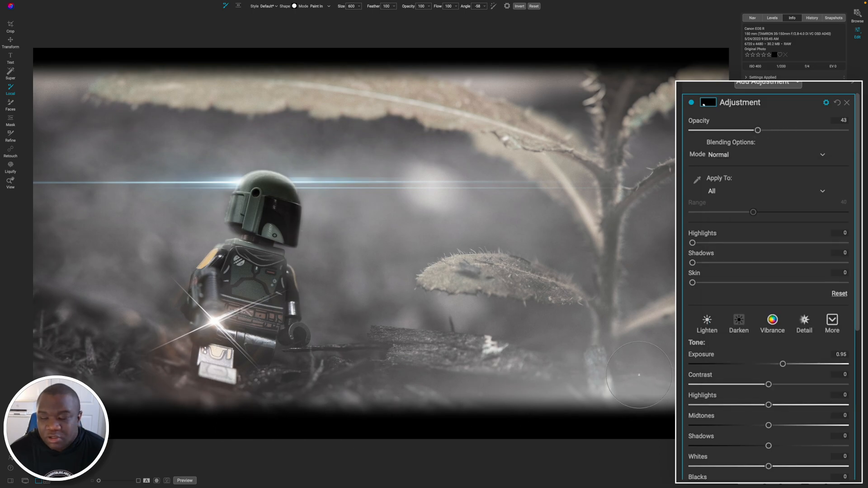
{"action": "left_click", "coordinate": [691, 103]}
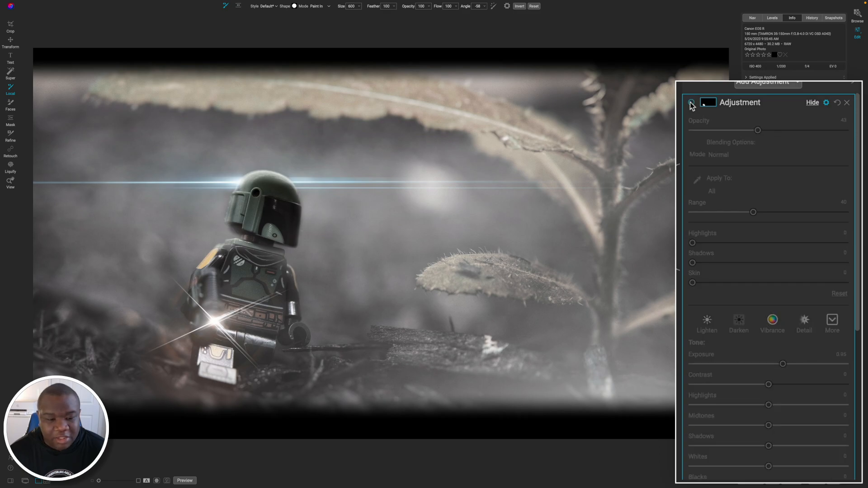
{"action": "left_click", "coordinate": [690, 103]}
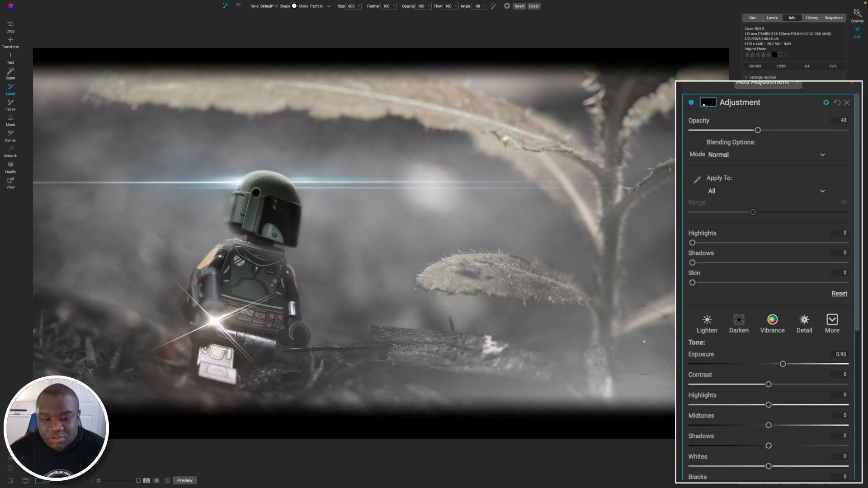
{"action": "left_click", "coordinate": [748, 131]}
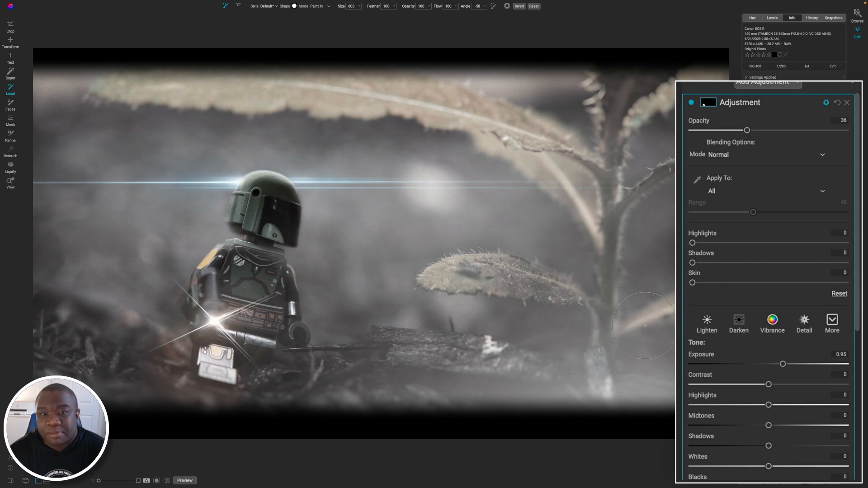
Touch up the glow's mask around the figure's foot using a smaller brush at 76 opacity, and restore the brush size to 600.
{"action": "left_click_drag", "start_coordinate": [415, 5], "coordinate": [405, 6]}
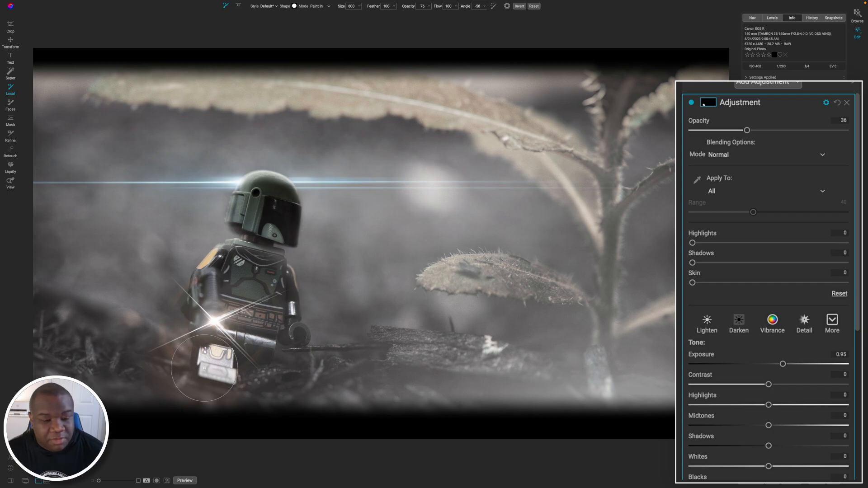
{"action": "key", "text": "bracketleft"}
{"action": "key", "text": "bracketleft"}
{"action": "key", "text": "bracketleft"}
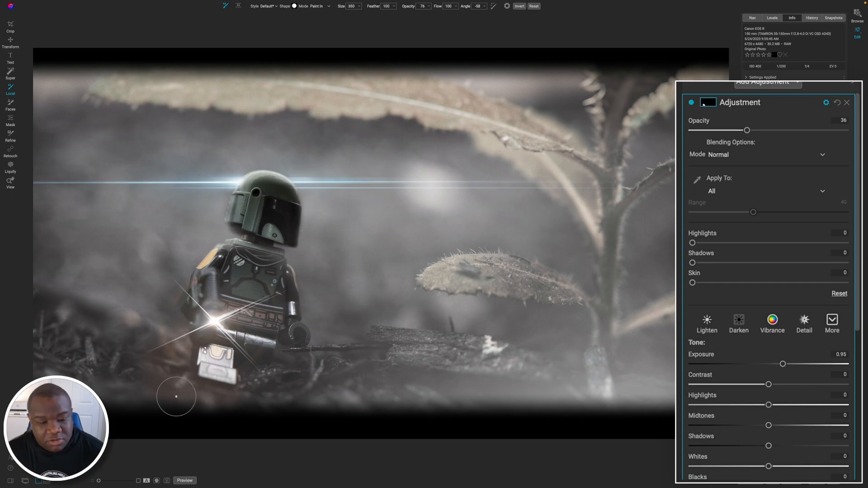
{"action": "key", "text": "alt"}
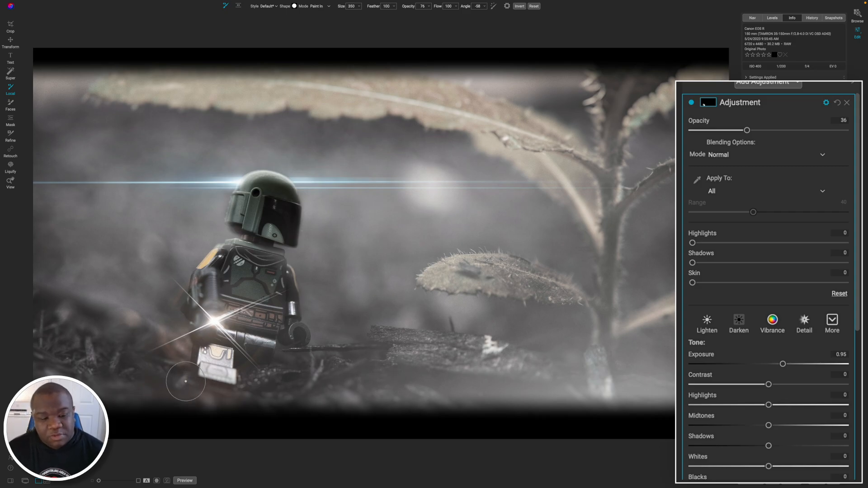
{"action": "key", "text": "bracketright"}
{"action": "key", "text": "bracketright"}
{"action": "key", "text": "bracketright"}
{"action": "key", "text": "bracketright"}
{"action": "key", "text": "bracketright"}
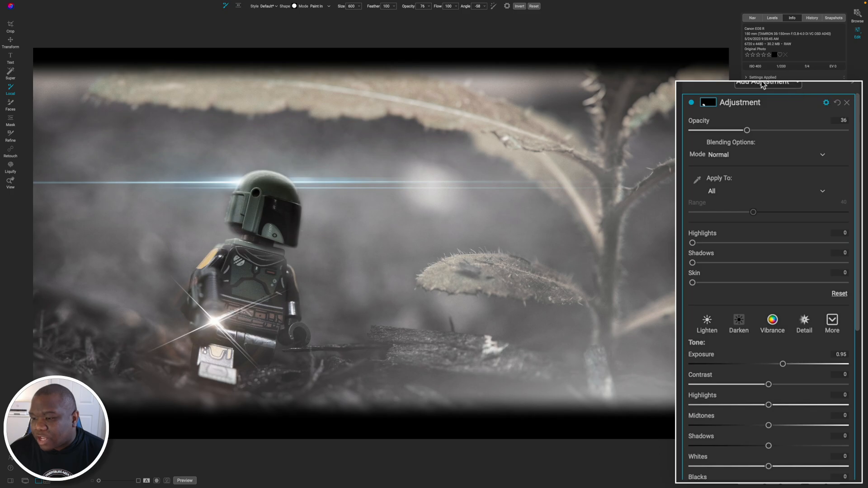
Add another local adjustment that darkens the image and place a Vignette mask with the Center shape on it.
{"action": "scroll", "coordinate": [761, 81], "scroll_direction": "down", "scroll_amount": 5}
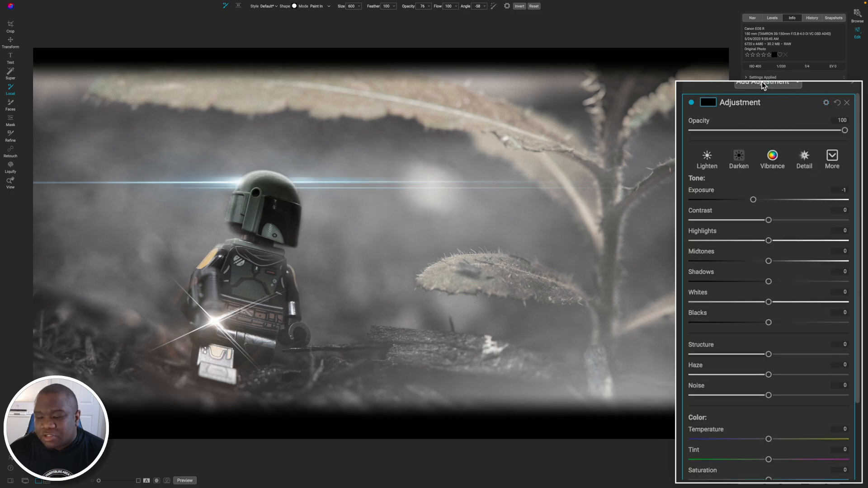
{"action": "key", "text": "m"}
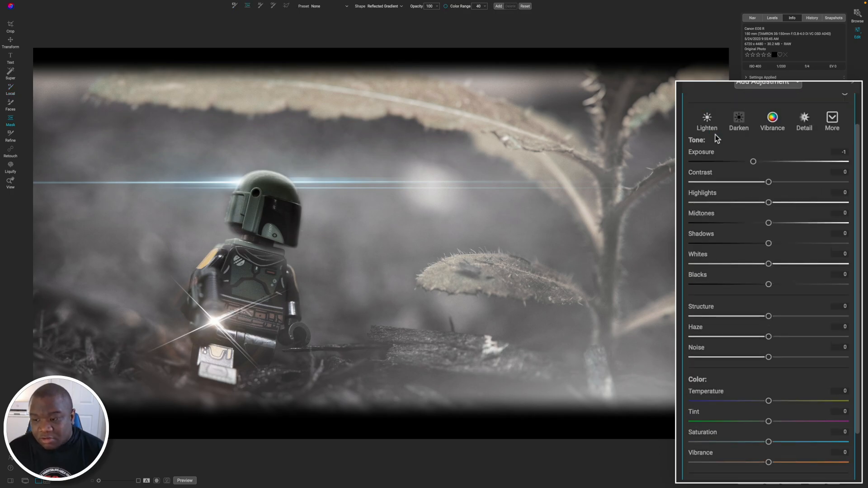
{"action": "left_click", "coordinate": [532, 253]}
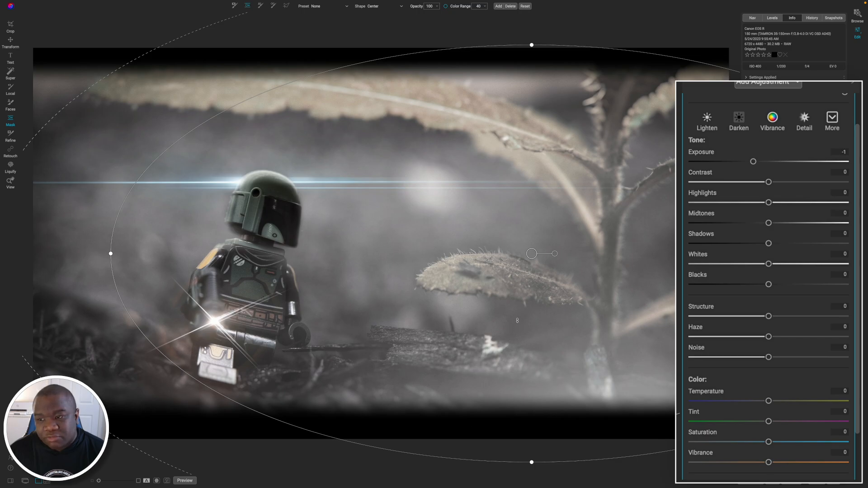
Move the vignette mask onto the toy figure and reshape it into a tall, tilted ellipse surrounding the figure.
{"action": "left_click_drag", "start_coordinate": [518, 318], "coordinate": [256, 287]}
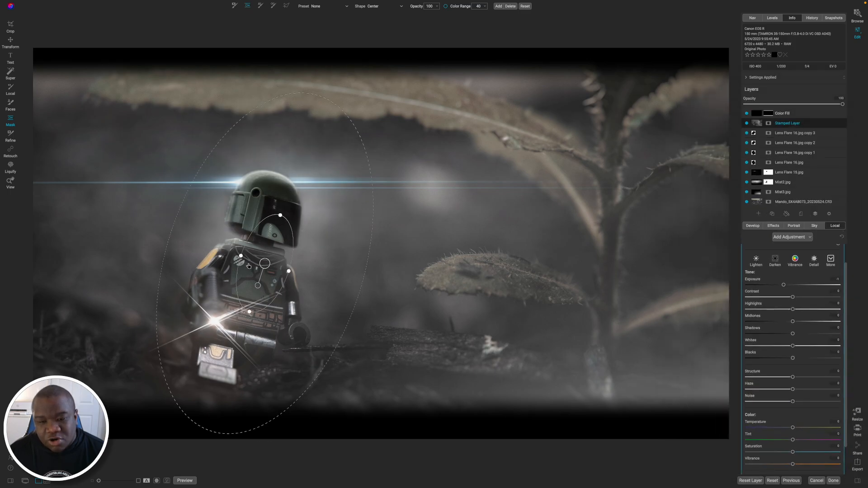
{"action": "left_click_drag", "start_coordinate": [248, 266], "coordinate": [229, 266]}
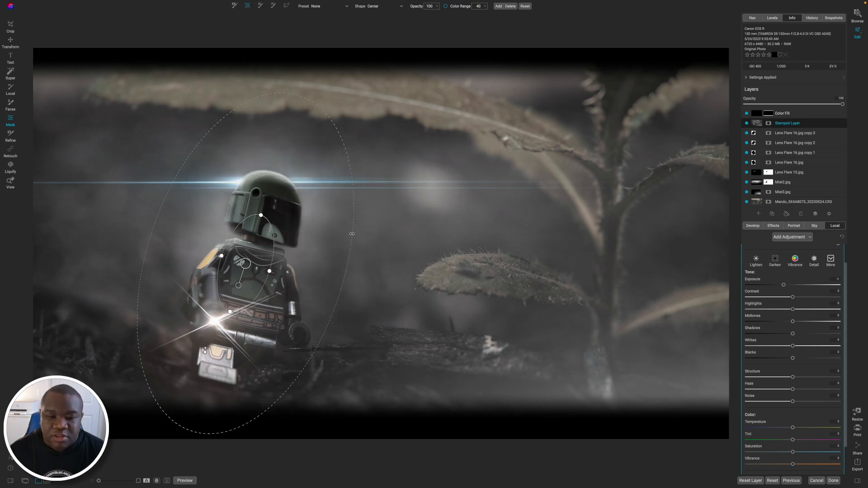
{"action": "left_click_drag", "start_coordinate": [351, 234], "coordinate": [790, 303]}
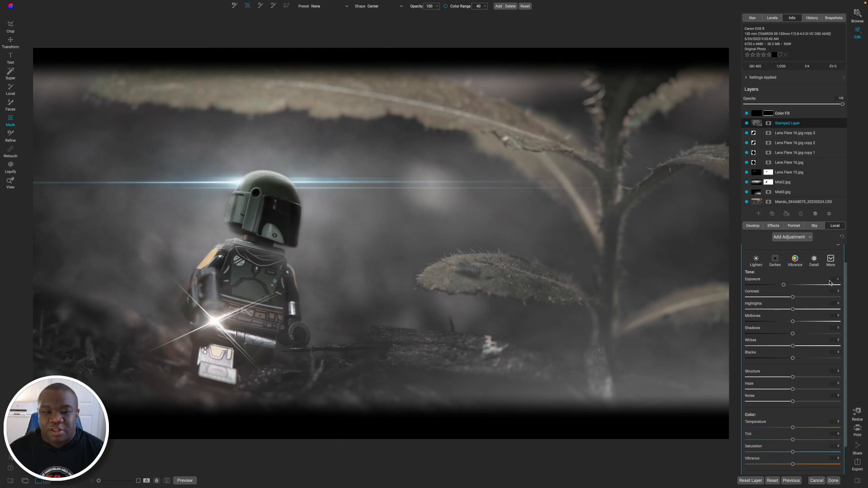